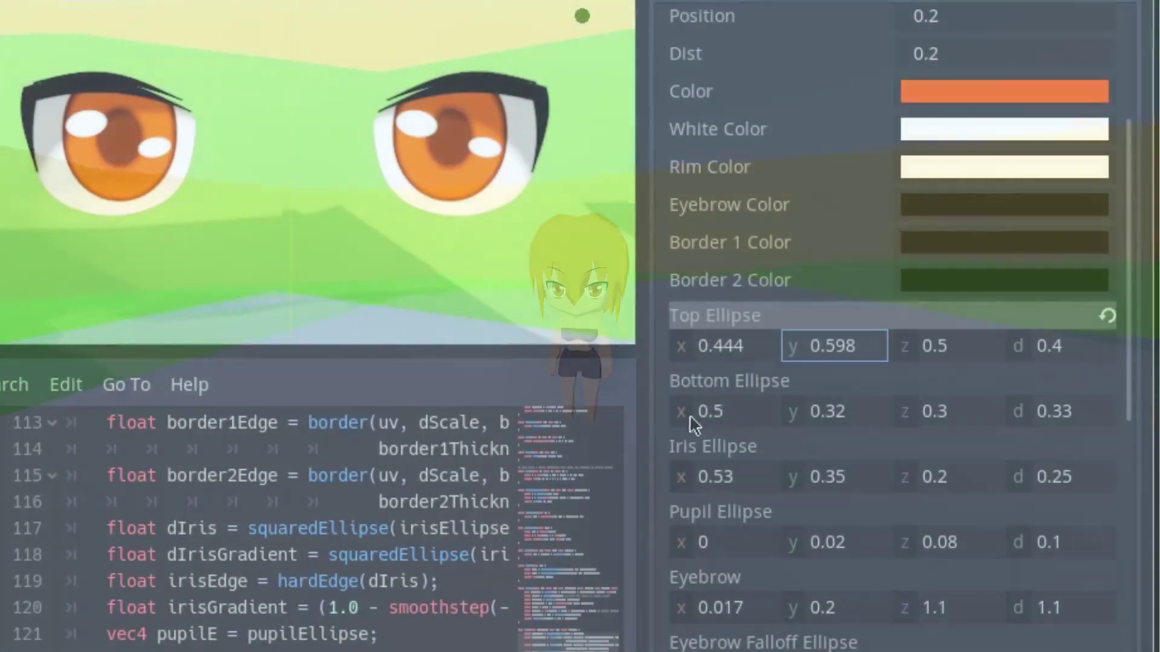
Step: Lower the Bottom Ellipse x/y values and shrink the Iris Ellipse z/d values
drag(694, 423, 689, 423)
drag(804, 411, 797, 411)
drag(915, 476, 906, 477)
drag(1020, 476, 1013, 482)
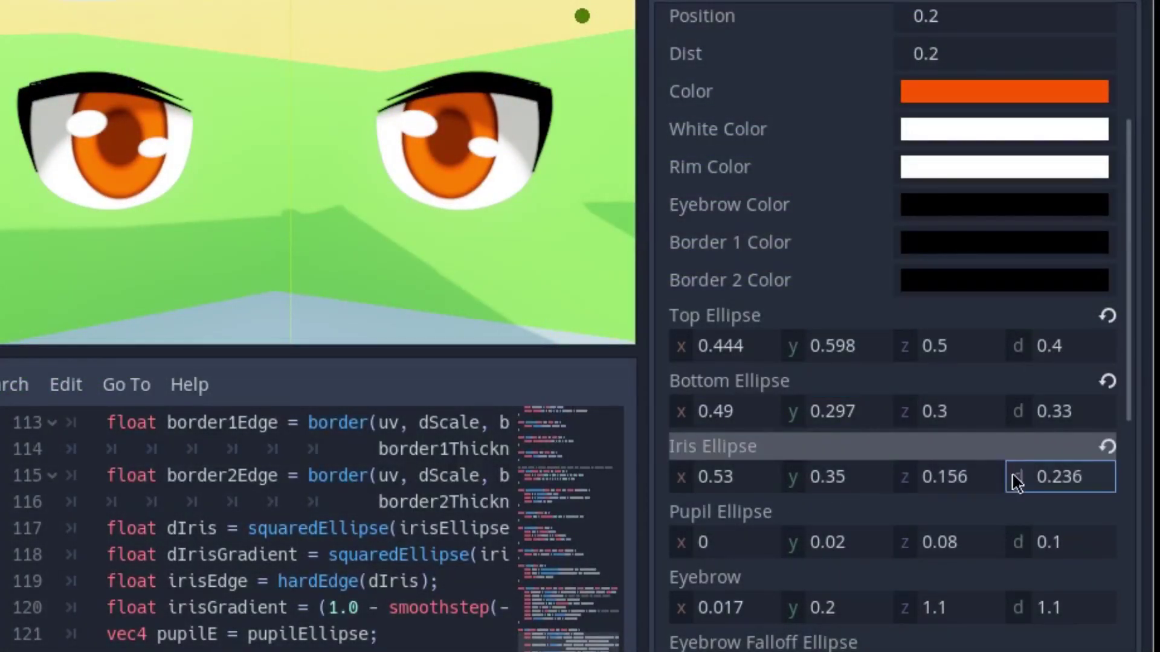
Step: Adjust the Border 1 and Border 2 eye shader parameters
scroll(1013, 473, down, 5)
drag(722, 532, 728, 532)
mouse_move(721, 598)
mouse_down()
mouse_move(746, 597)
mouse_move(716, 598)
mouse_up()
mouse_move(834, 598)
mouse_down()
mouse_move(846, 597)
mouse_move(834, 598)
mouse_move(822, 564)
mouse_move(840, 564)
mouse_up()
Step: Tweak the Highlight Ellipse value further down the shader parameters
scroll(846, 544, down, 2)
scroll(834, 604, down, 2)
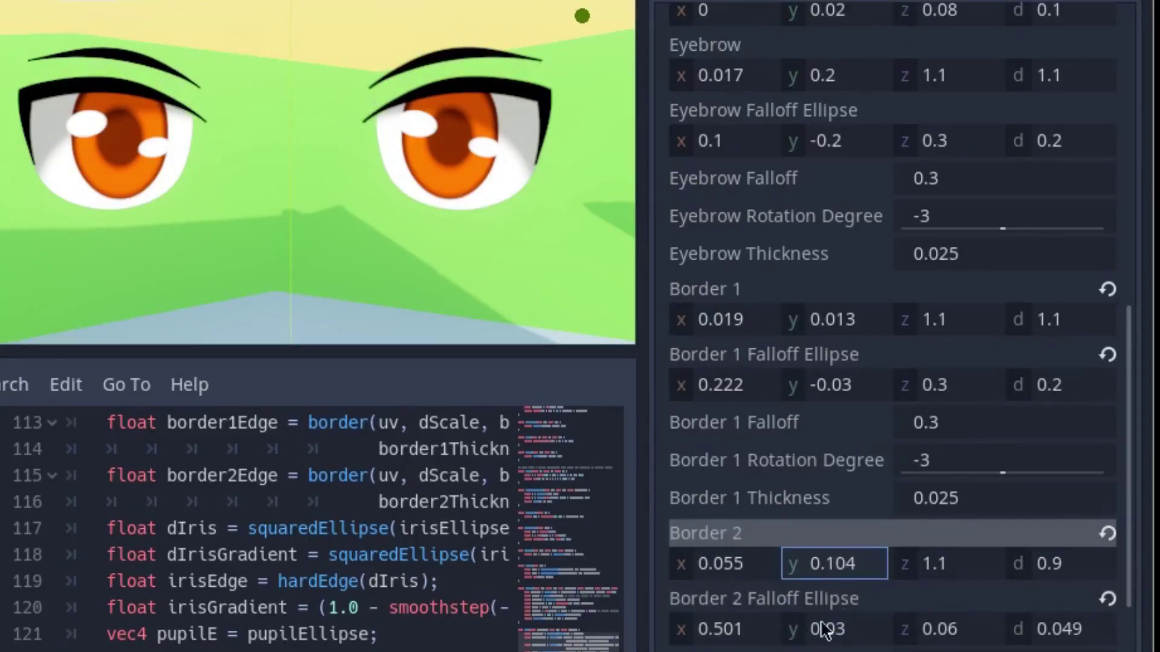
scroll(828, 631, down, 4)
drag(931, 529, 943, 528)
scroll(774, 599, down, 2)
scroll(876, 468, down, 4)
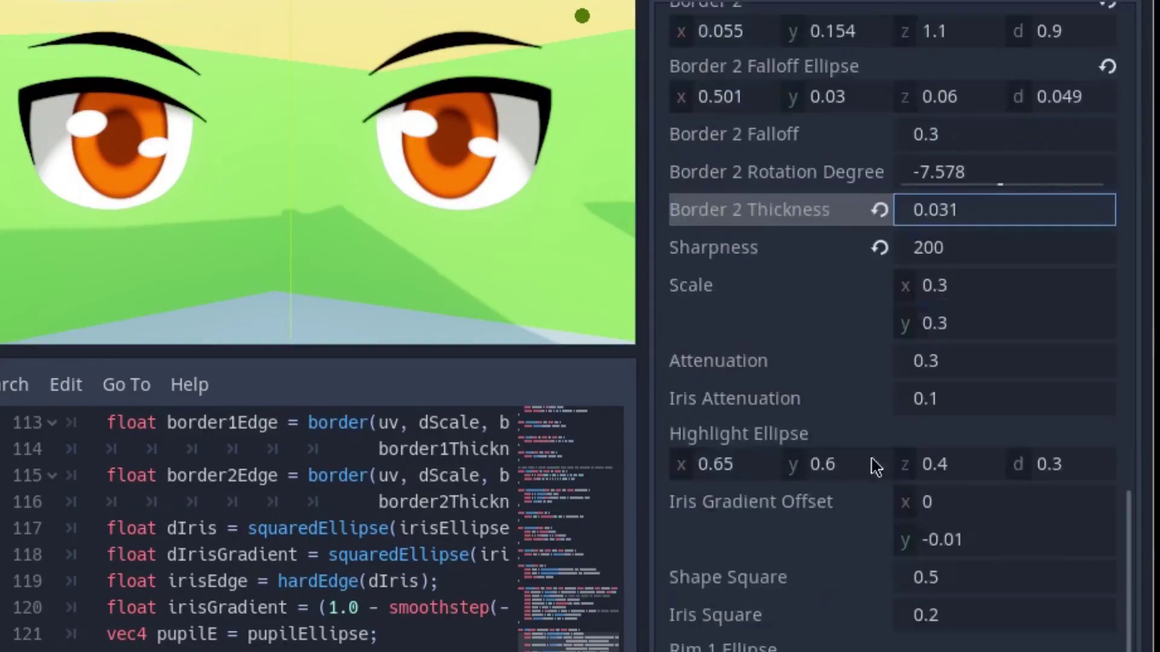
Step: Reset Scale x to its default and adjust the Iris Gradient Offset
drag(924, 285, 915, 285)
click(879, 286)
scroll(730, 376, down, 2)
drag(725, 357, 713, 357)
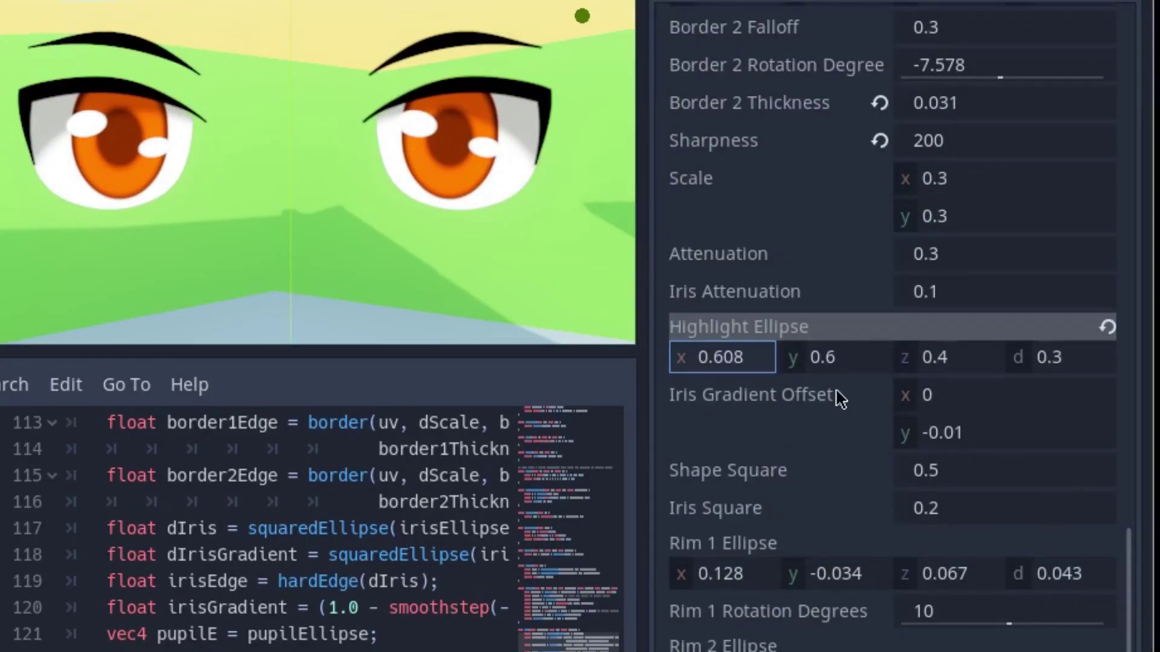
scroll(839, 399, down, 2)
mouse_move(909, 353)
mouse_down()
mouse_move(943, 390)
mouse_move(924, 390)
mouse_move(967, 427)
mouse_move(934, 428)
mouse_up()
Step: Adjust the Shape Square and Iris Square values and set the iris colour to fff500
drag(931, 390, 951, 389)
scroll(1063, 387, up, 15)
click(1063, 405)
text(fff500)
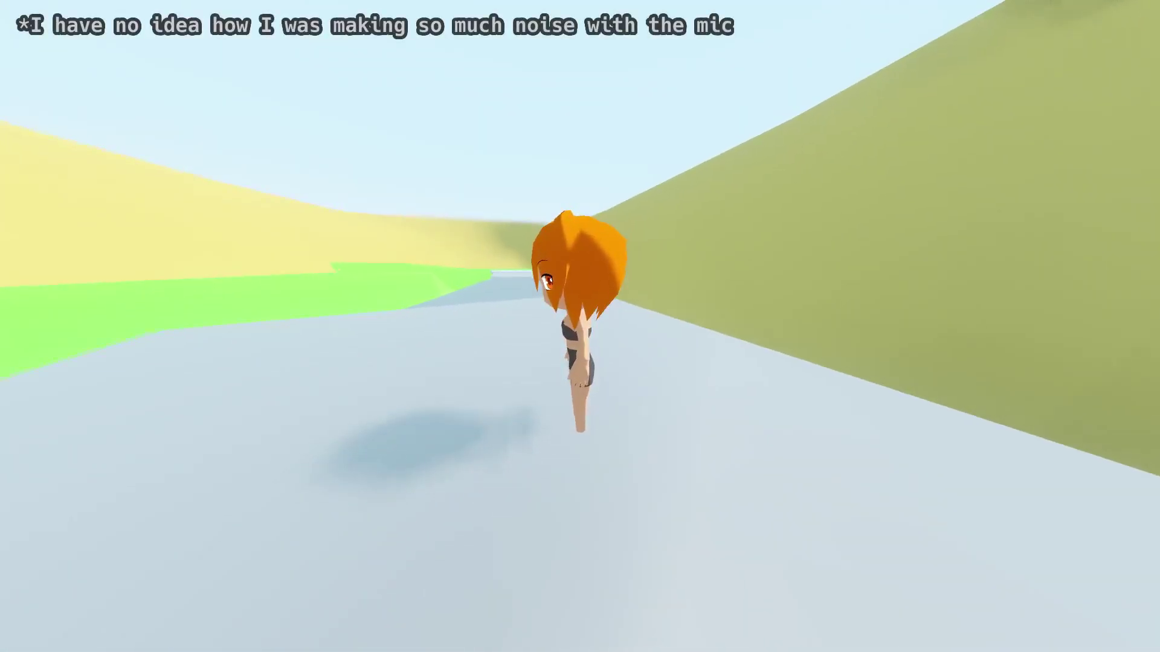
Step: Switch the chibi's eyes to Angry in the customization panel, then hide and reshow the panel
key(Escape)
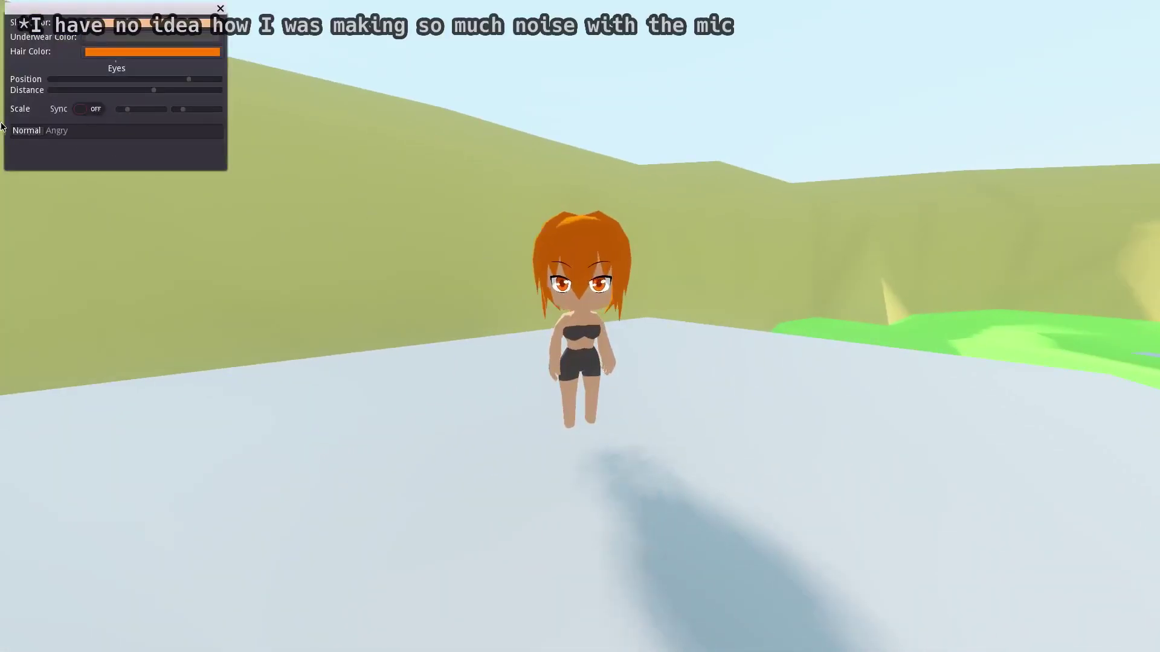
click(57, 132)
key(Escape)
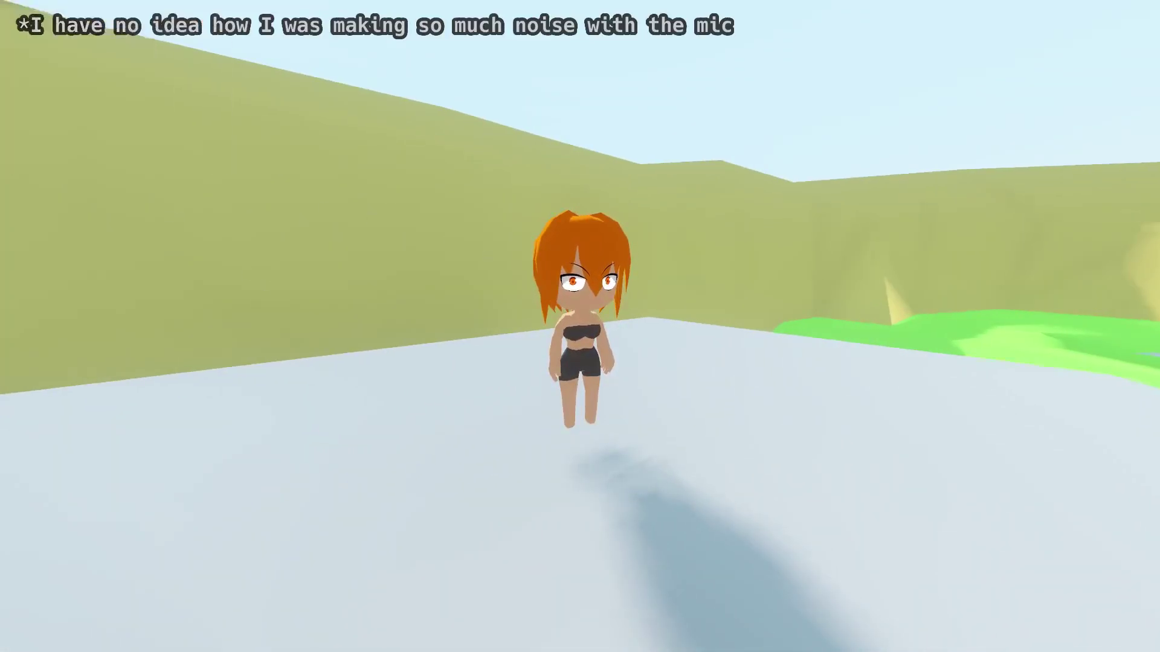
key(Escape)
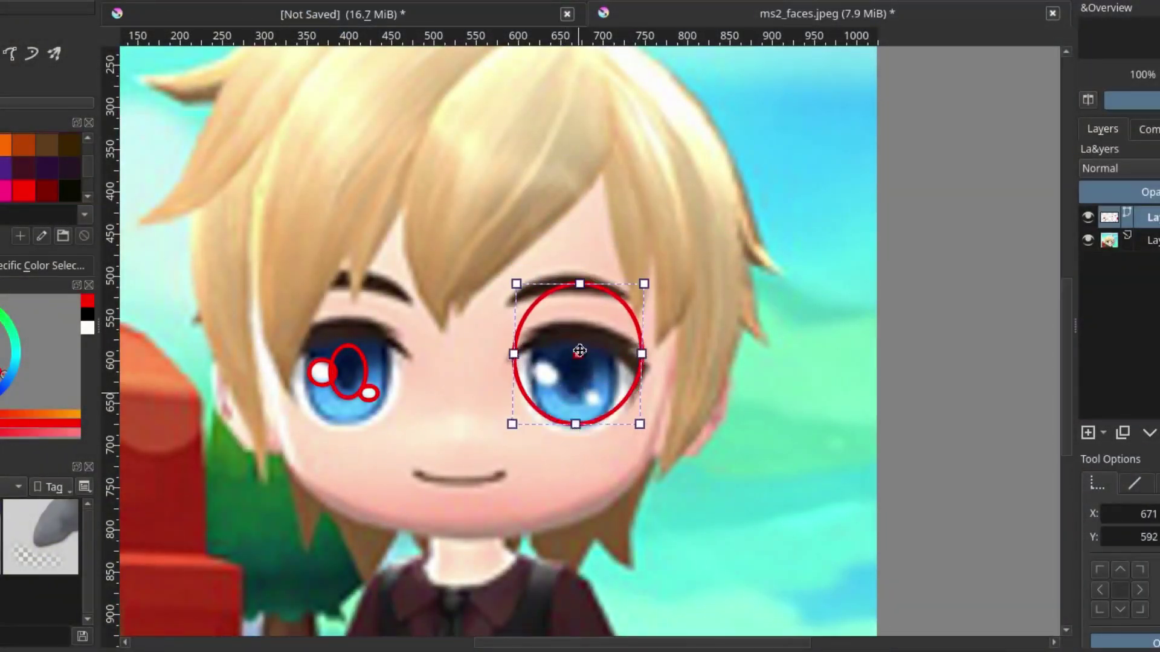
Step: Move the red ellipse onto the left eye and draw a smaller ellipse inside it
drag(580, 351, 346, 363)
key(Return)
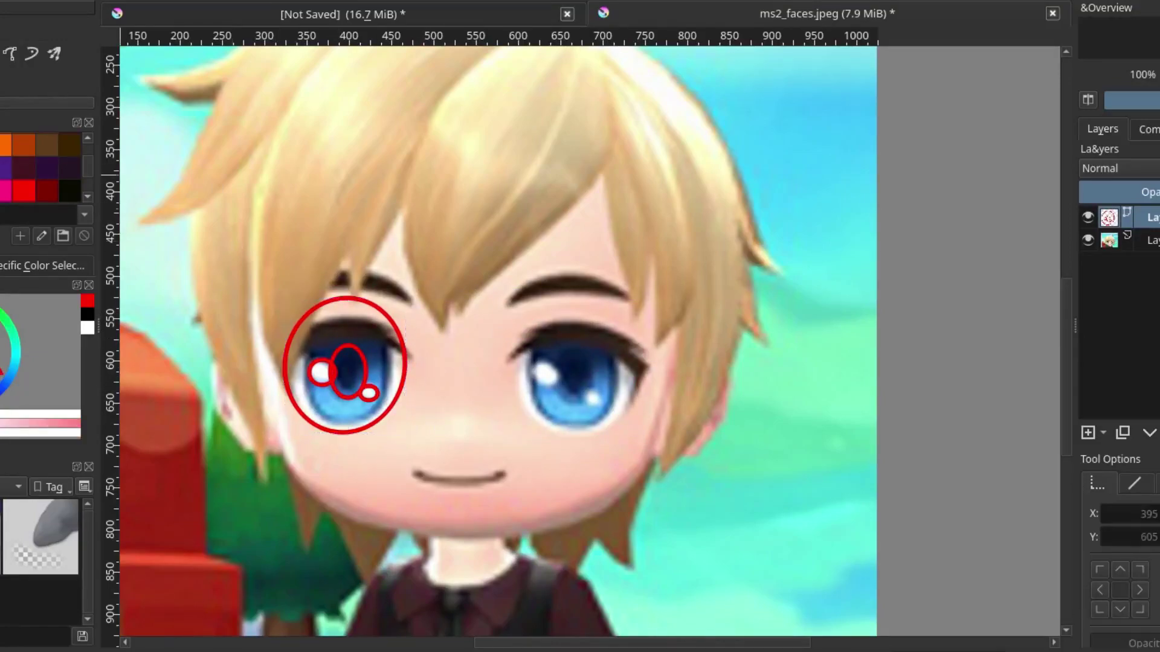
key(e)
drag(396, 432, 306, 326)
key(Escape)
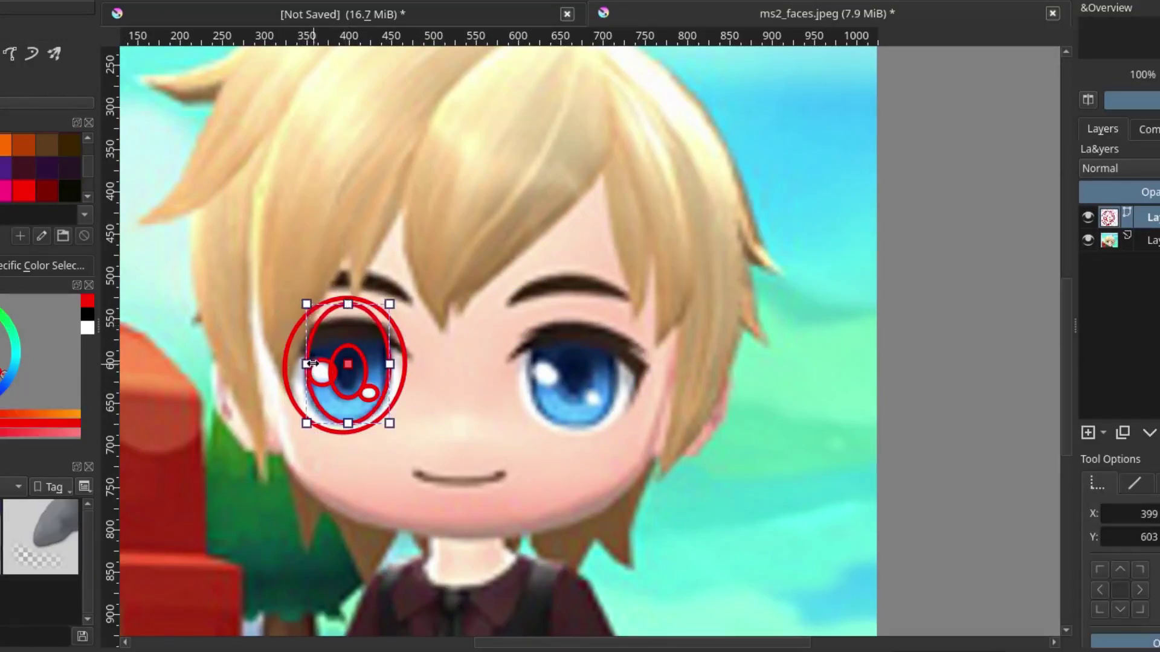
Step: Paste a larger copy of the ellipse and nudge it up and left
click(464, 374)
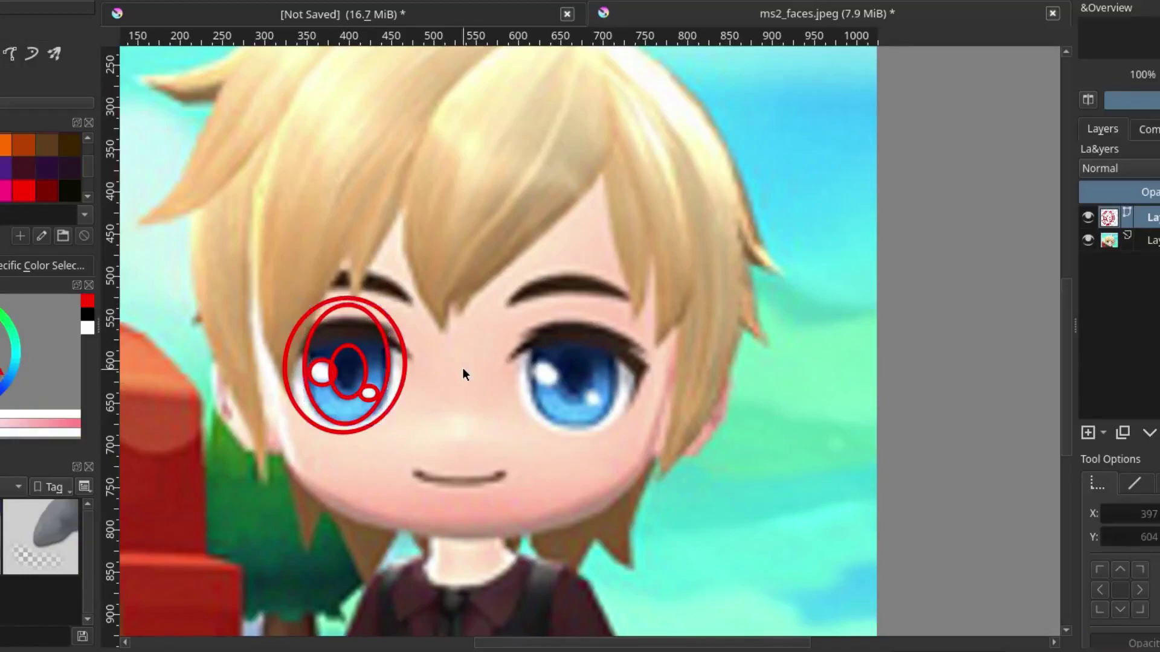
key(ctrl+v)
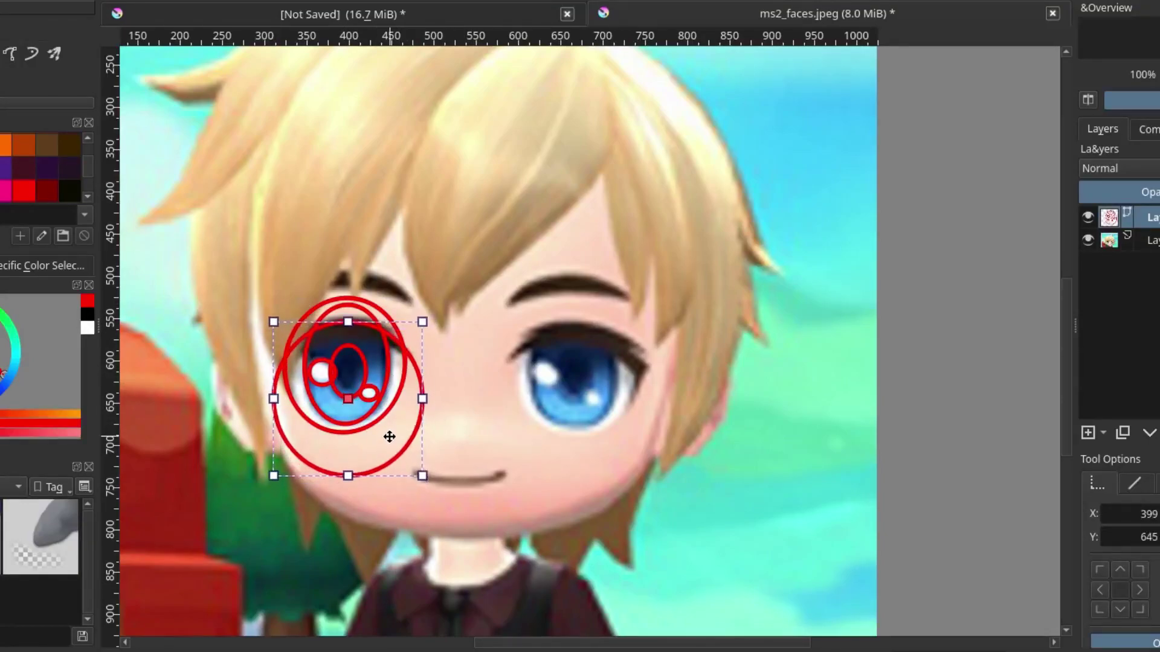
drag(390, 437, 386, 434)
click(508, 438)
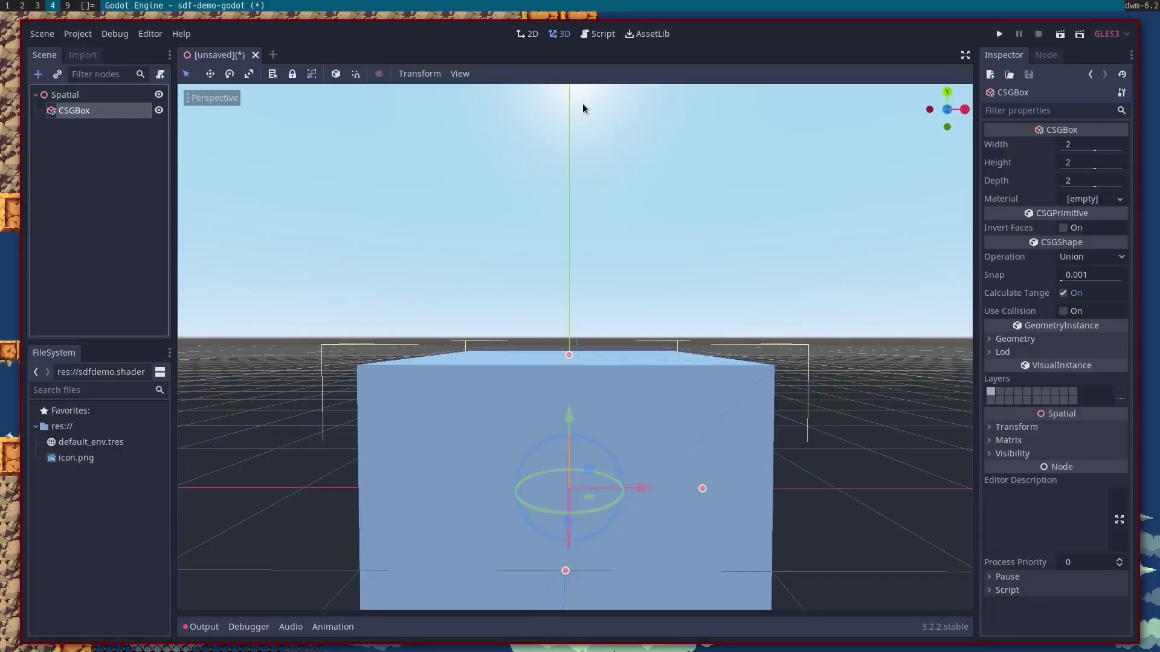
Step: Create a new Shader resource in res:// saved as SDFDemo.shader
key(f)
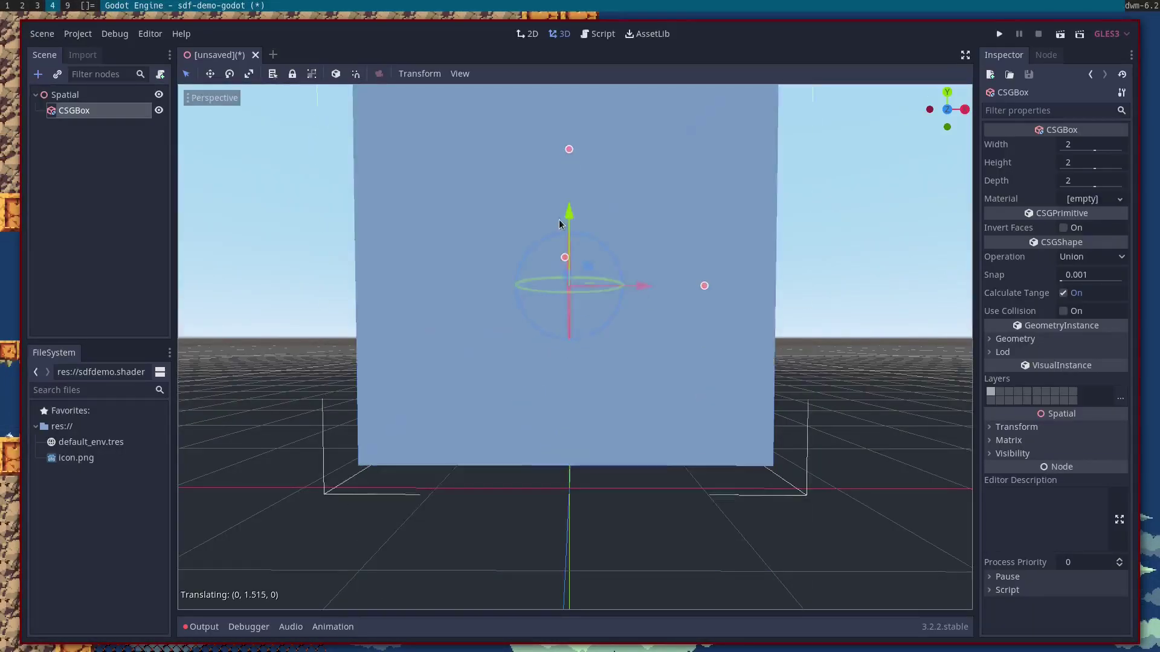
click(214, 98)
click(257, 385)
click(89, 212)
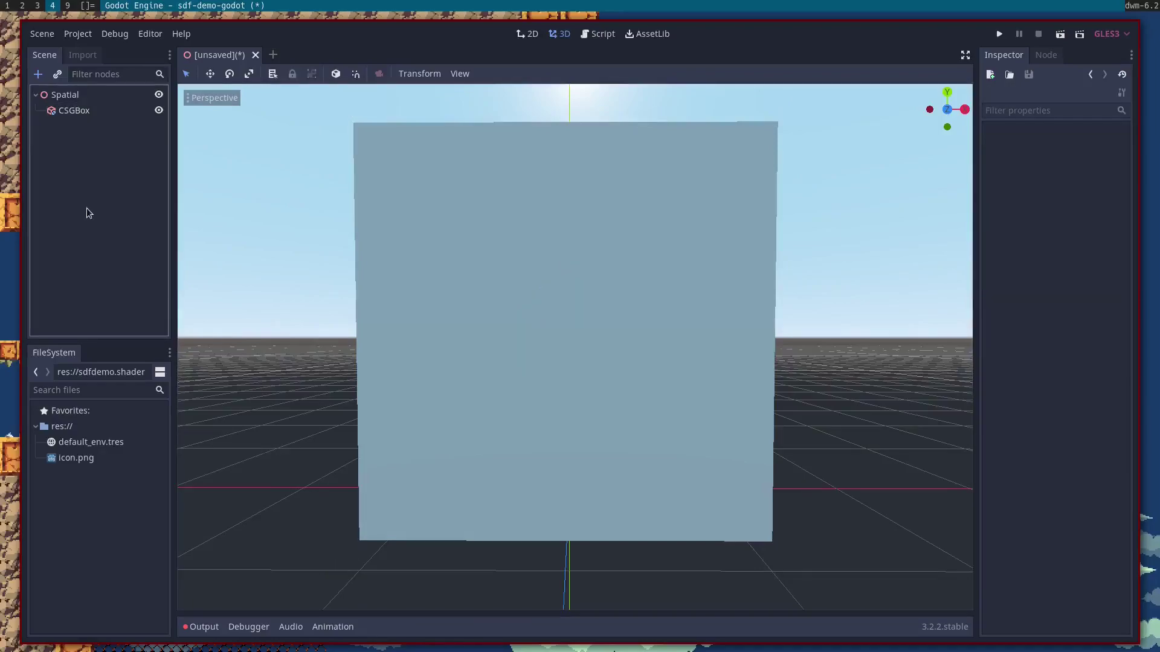
right_click(68, 420)
click(122, 552)
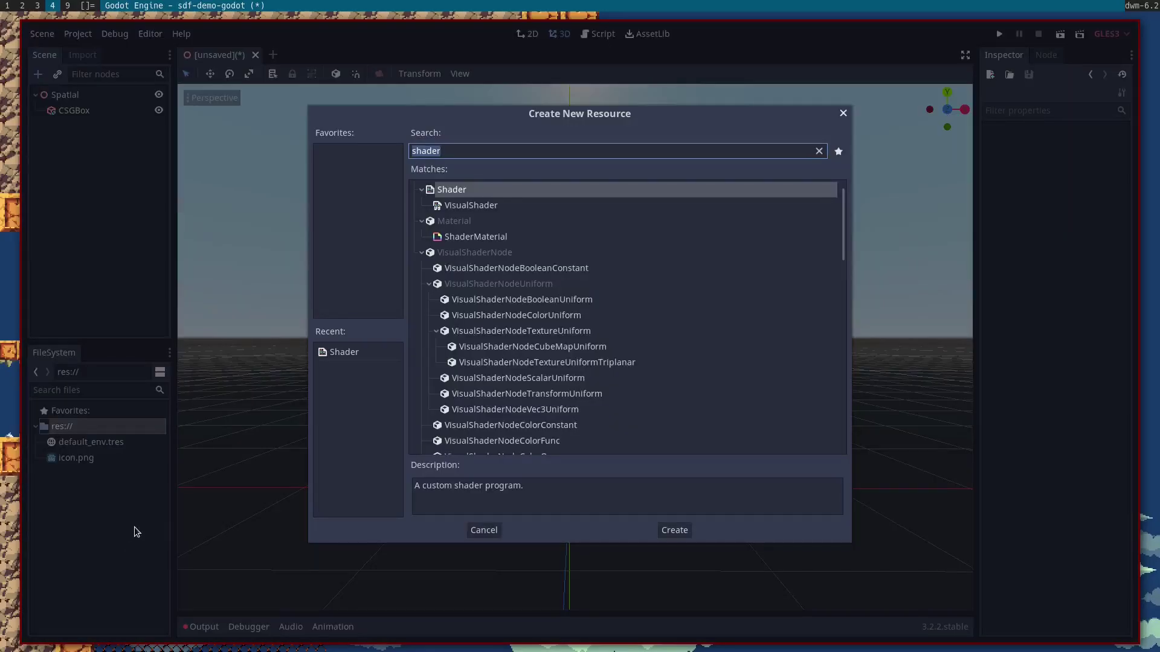
key(Return)
text(SDFDemo)
key(Return)
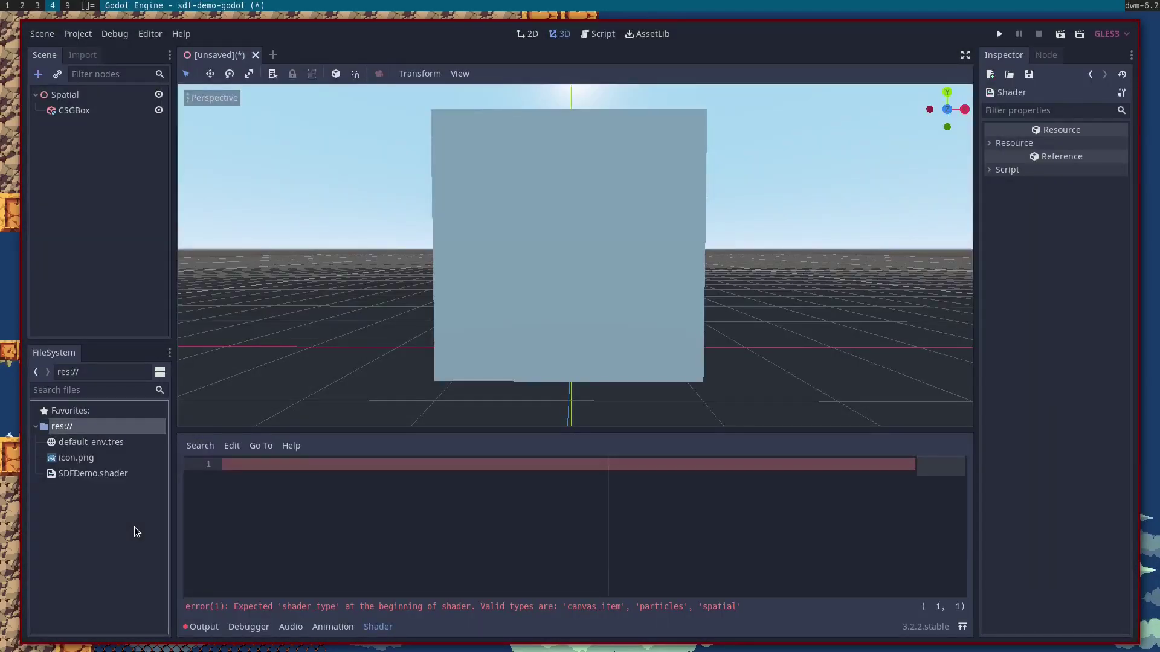
Step: Give the CSGBox a new ShaderMaterial that loads SDFDemo.shader
click(93, 473)
click(74, 110)
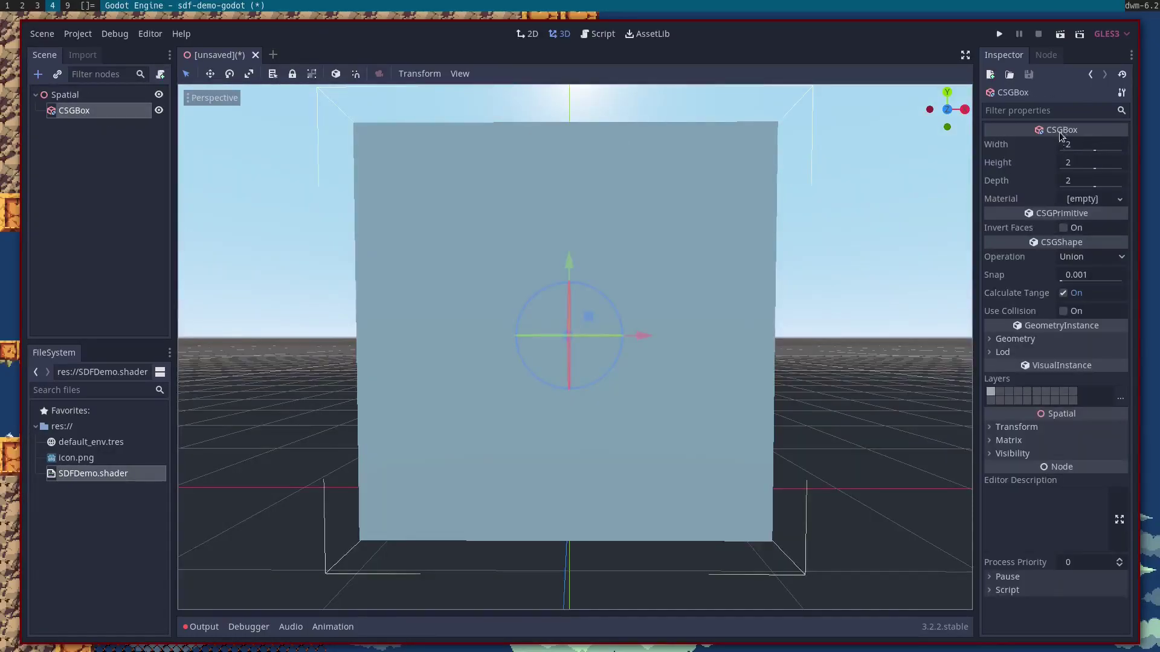
click(1093, 199)
click(1051, 233)
click(1120, 210)
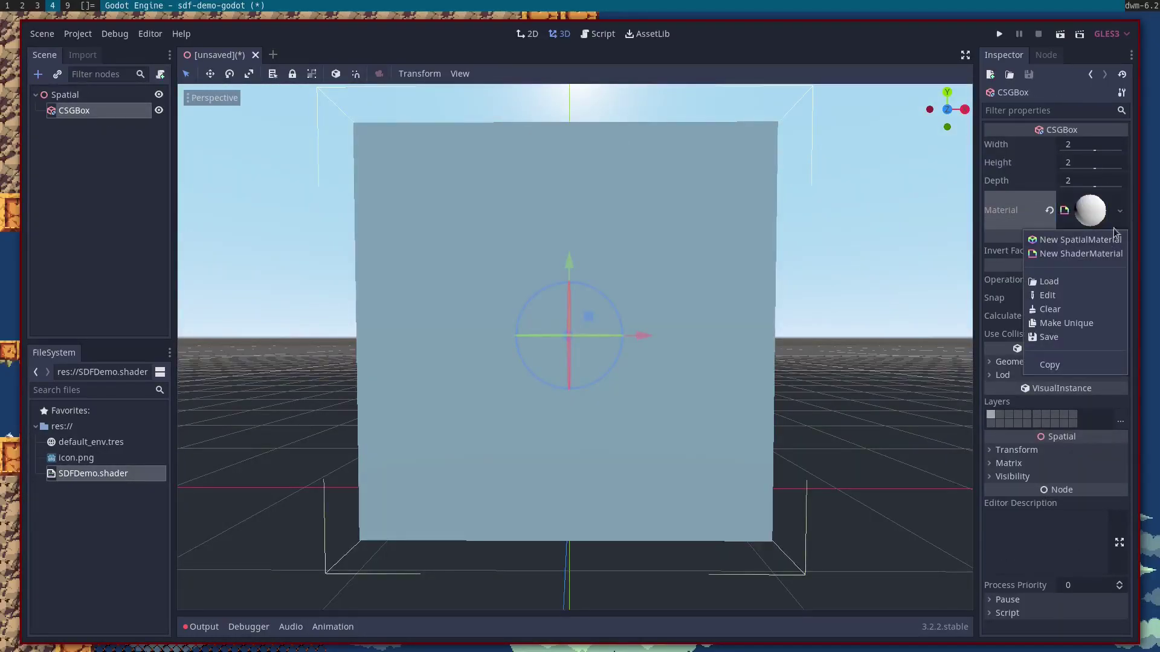
click(1107, 208)
click(1096, 236)
click(1058, 294)
click(356, 178)
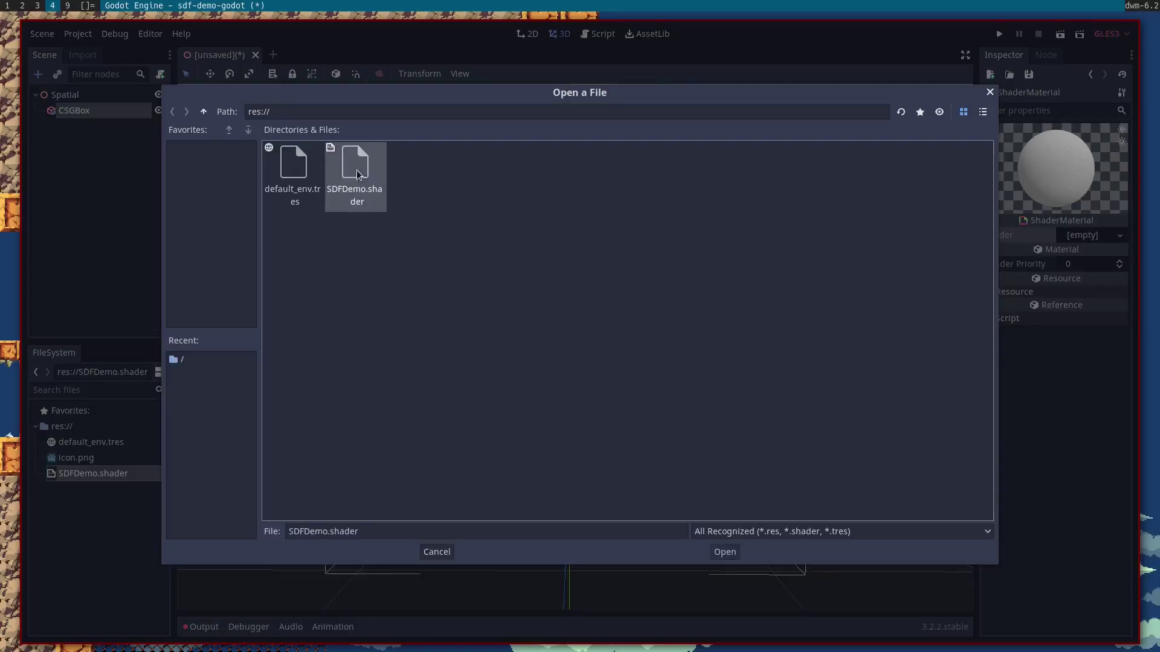
click(725, 549)
Step: Write 'shader_type spatial;' and an empty fragment function in SDFDemo.shader
click(96, 476)
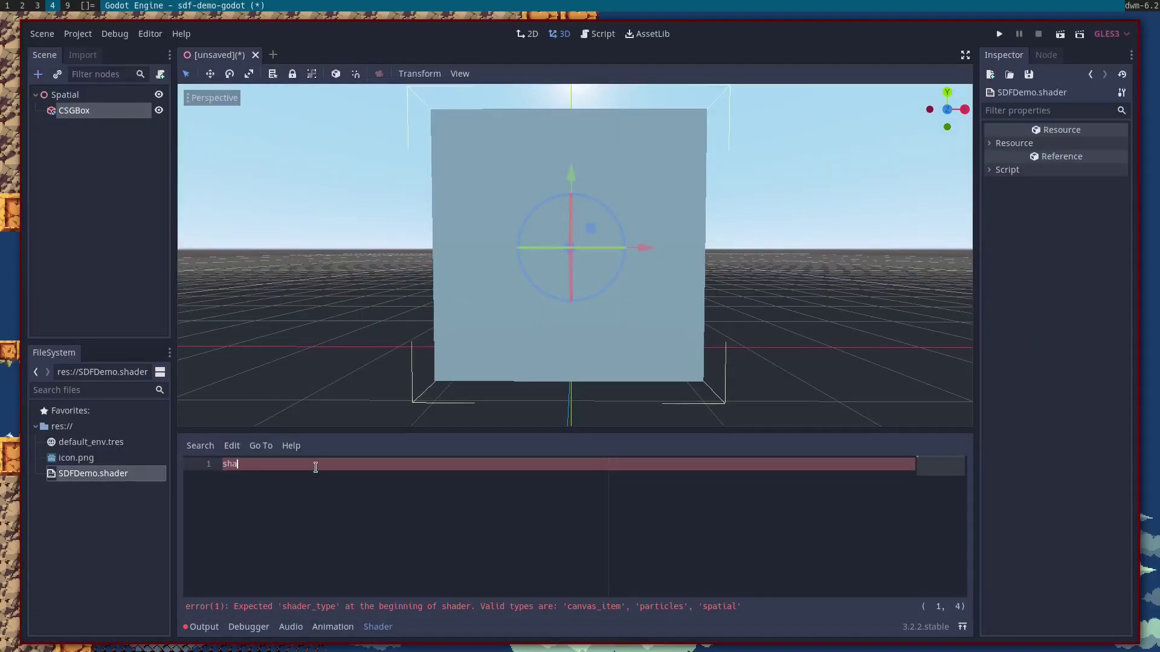
click(296, 416)
click(252, 463)
text(spati)
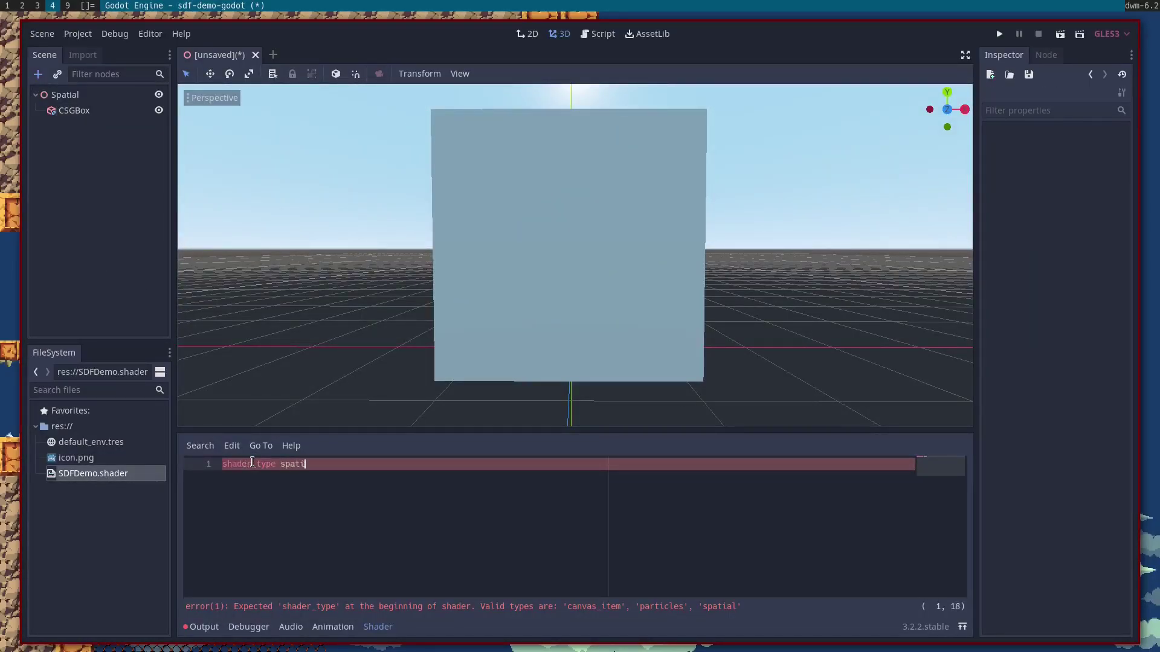
text(al;)
key(Return)
key(Return)
text(void)
text() {)
key(Return)
key(Return)
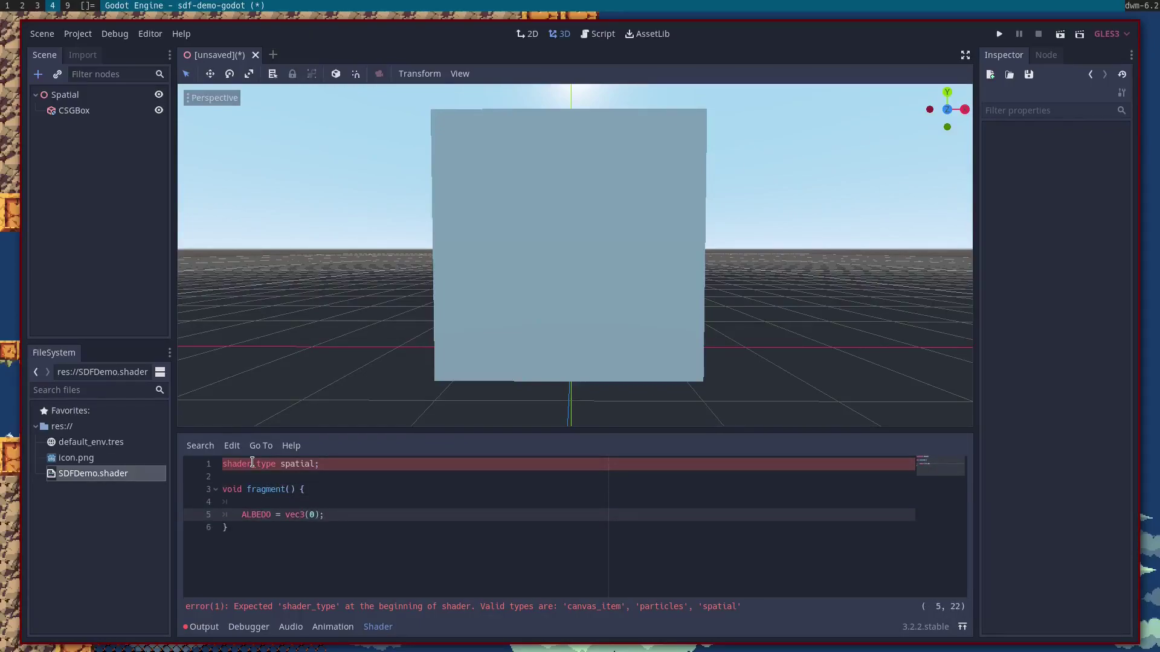
key(Up)
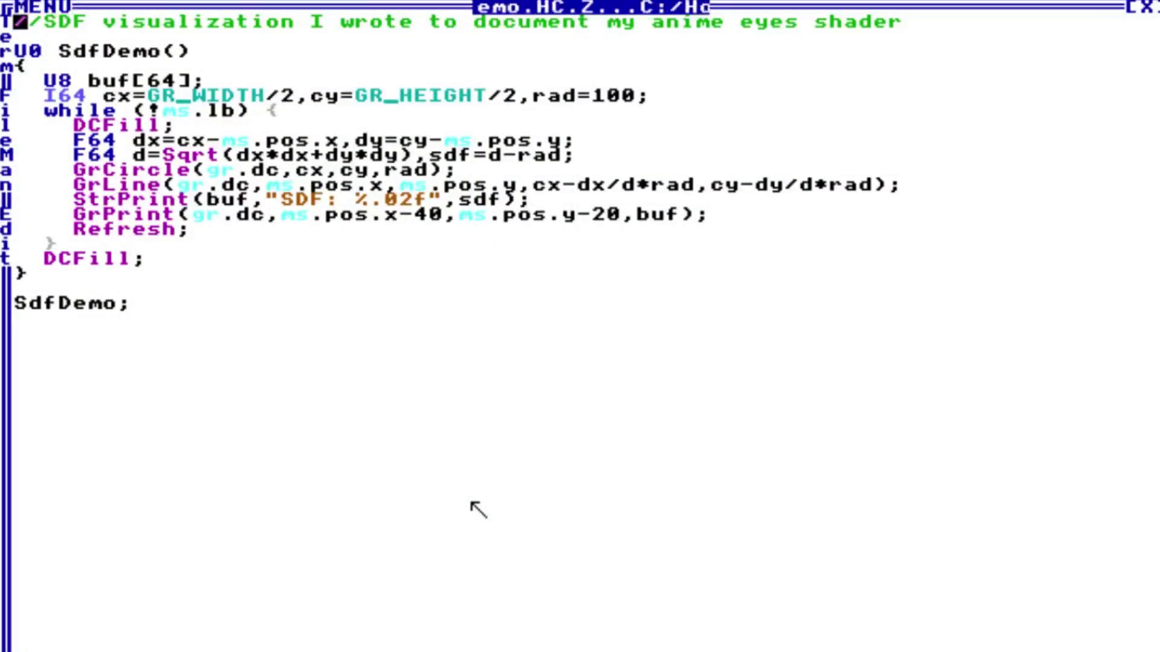
Step: Compile and run SdfDemo.HC.Z with F5 to show a circle's signed distances
key(F5)
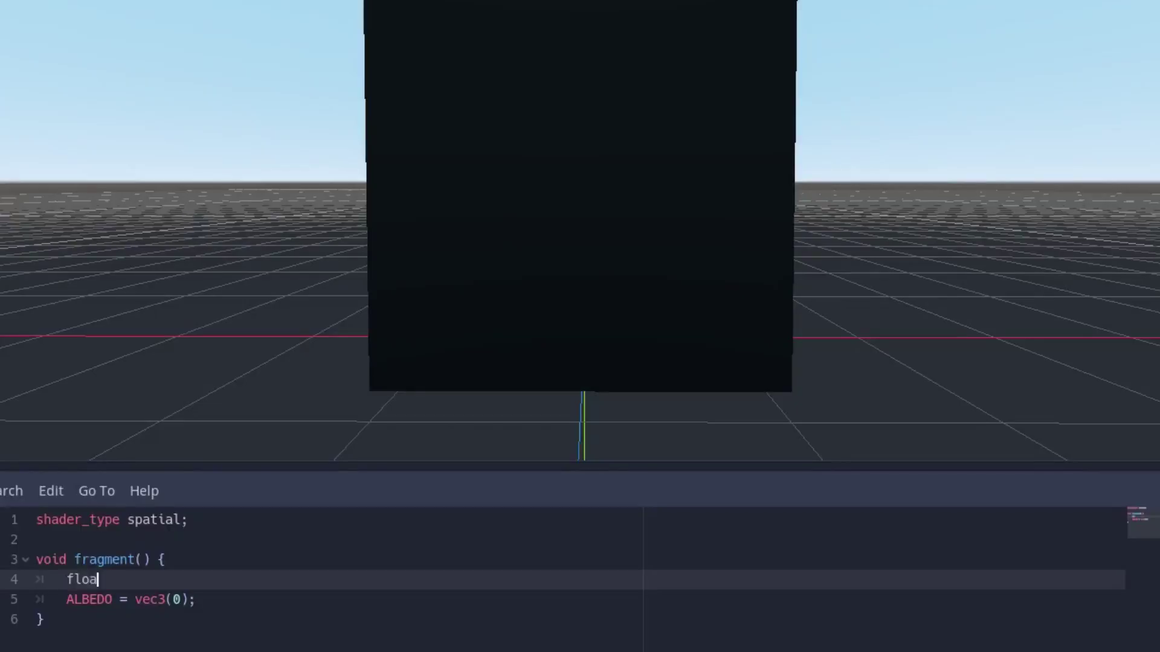
Step: Fix the sdf line to length(UV - .5) and add an amt line stepping on it
key(BackSpace)
key(BackSpace)
text(gth(UV - .5) - .3; // circle of radius .3 at .5, .5)
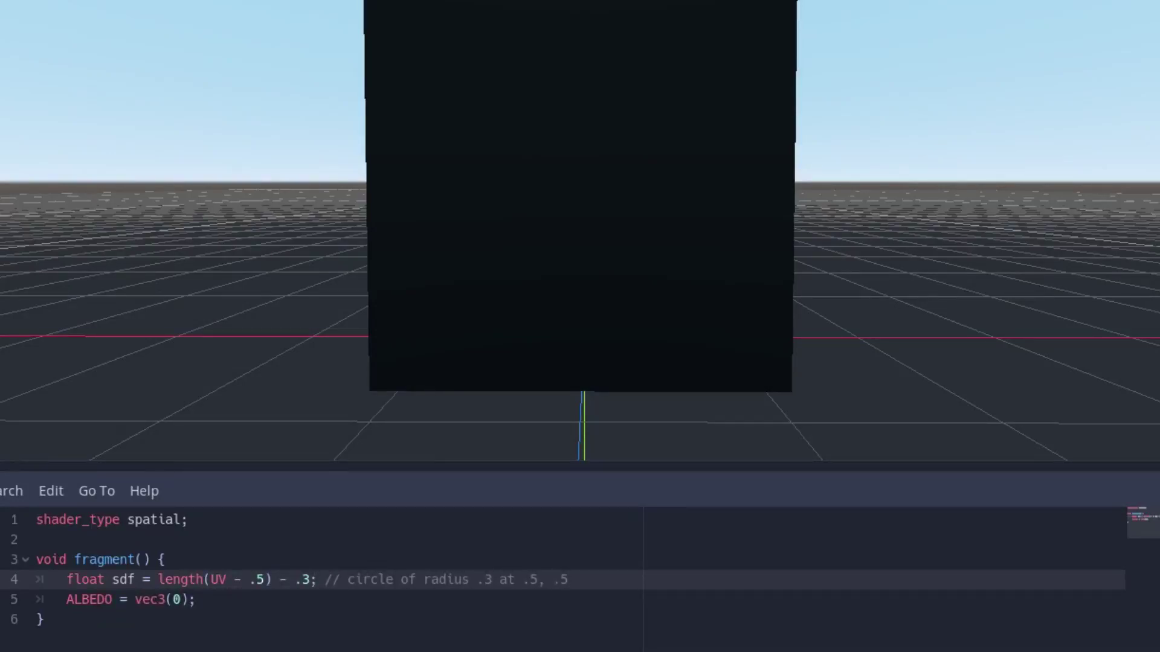
key(Return)
text(f)
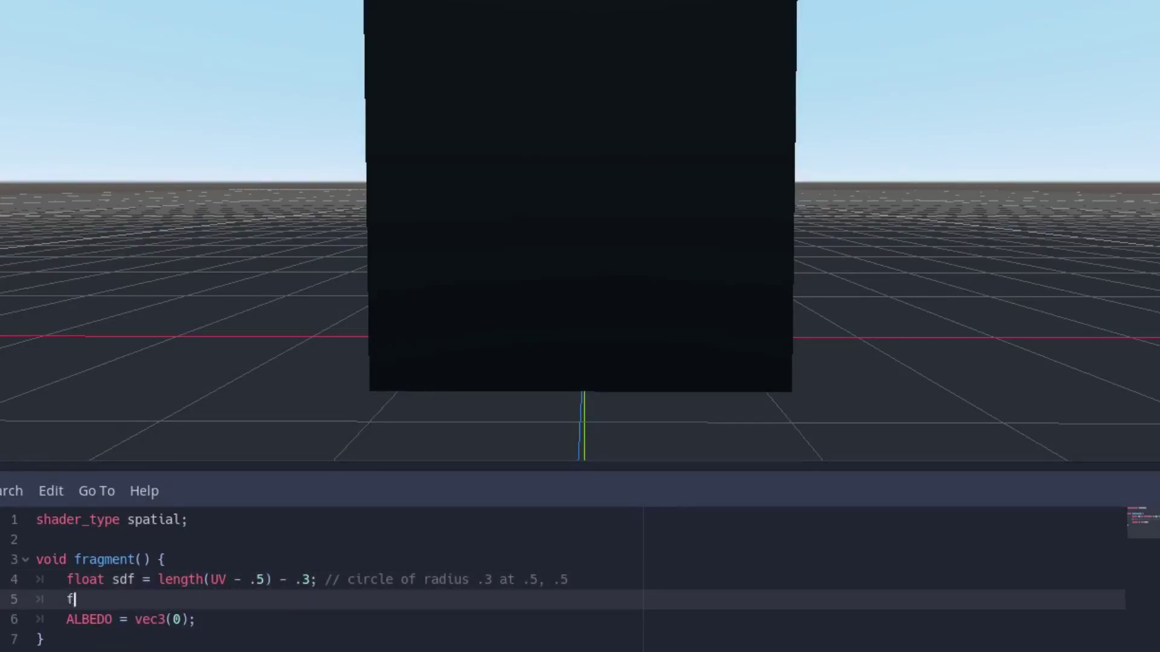
text(0); )
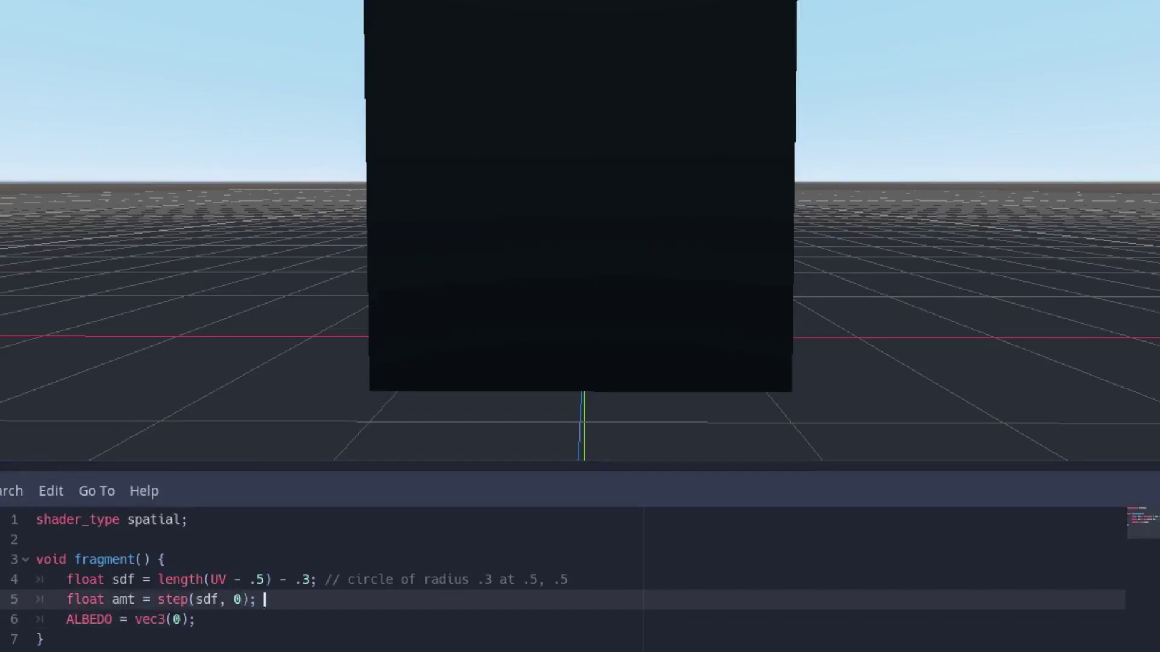
text(0, otherwise)
Step: Change ALBEDO to mix(vec3(0), vec3(1), amt)
key(Down)
key(Left)
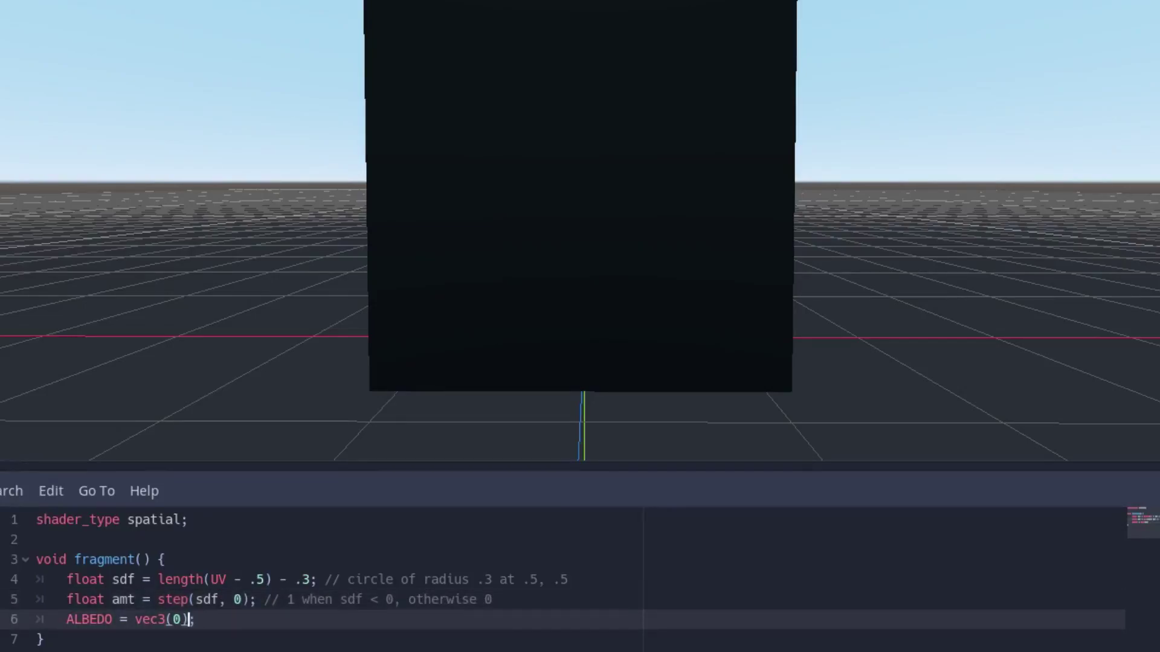
key(BackSpace)
key(BackSpace)
text(x()
text(, vec3(1), amt)
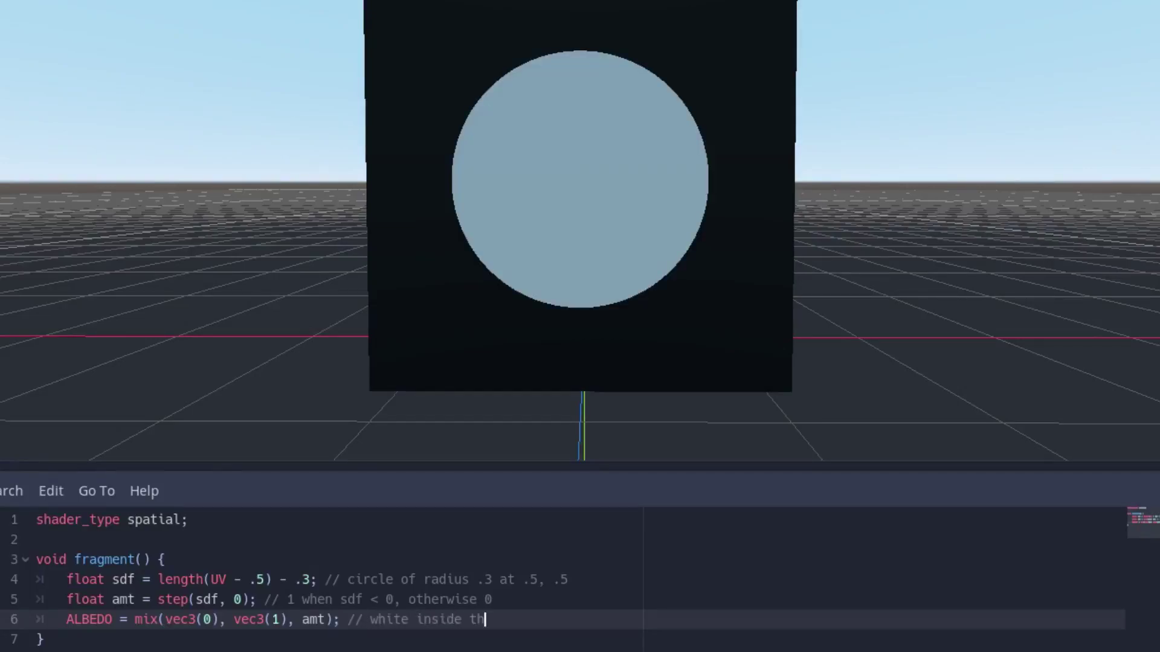
key(Up)
key(Up)
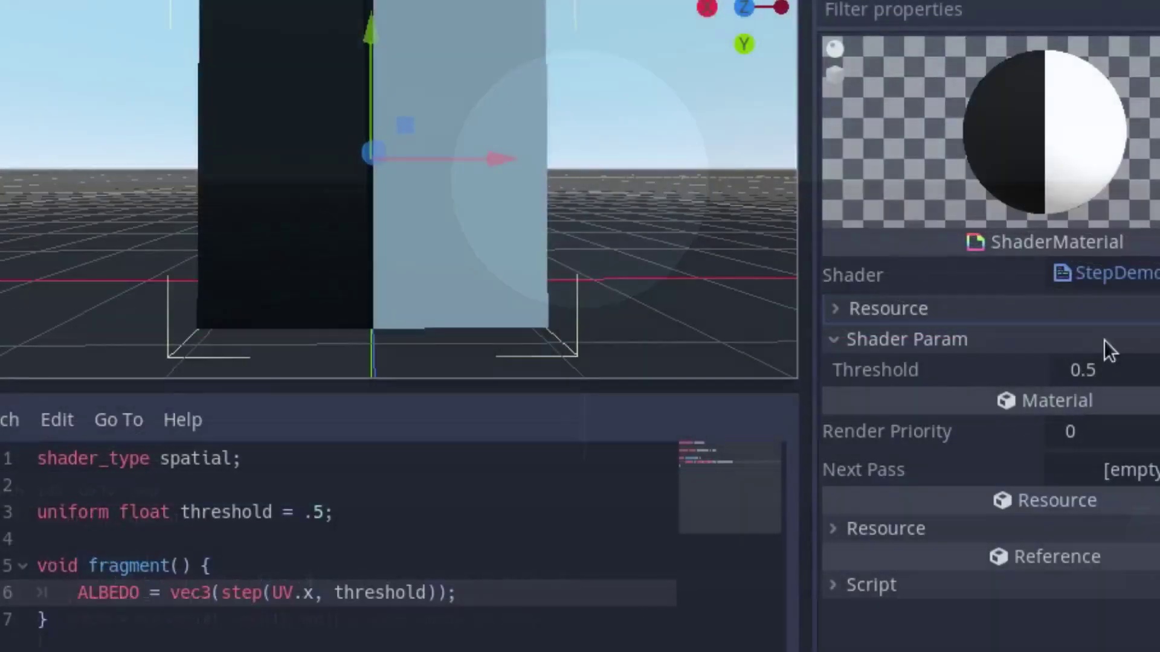
Step: Experiment with Threshold, resetting it to 0.5, then set Start 0.207 and End 0.339
mouse_move(1097, 368)
mouse_down()
mouse_move(1027, 367)
mouse_move(1148, 368)
mouse_move(1063, 367)
mouse_move(1070, 343)
mouse_up()
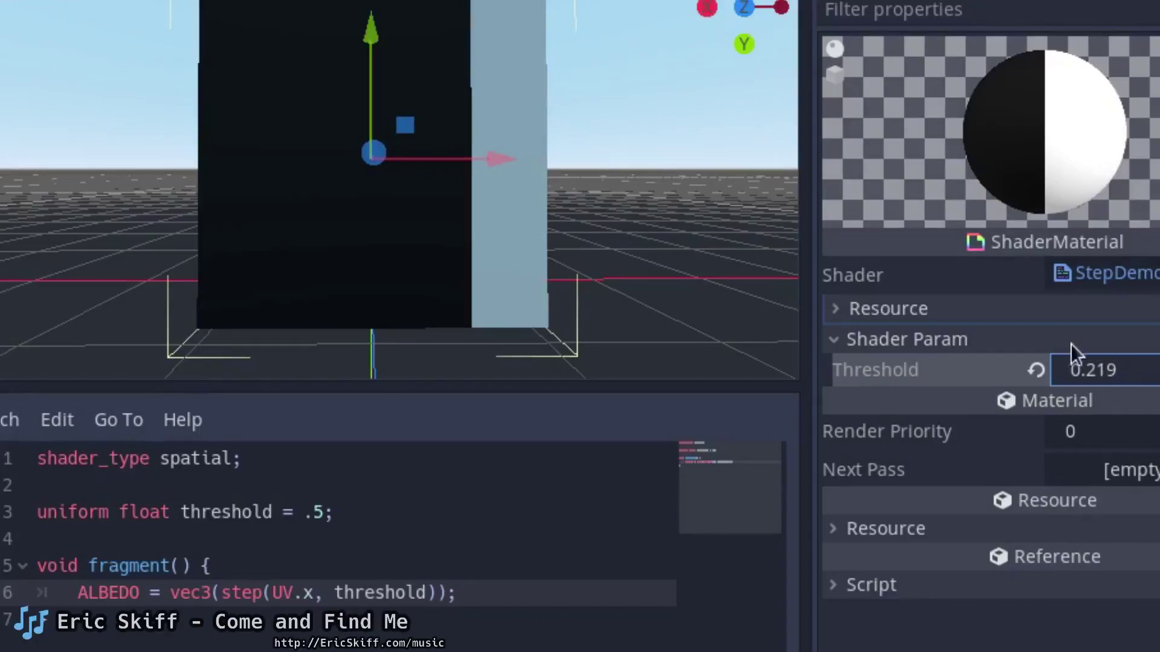
click(1035, 371)
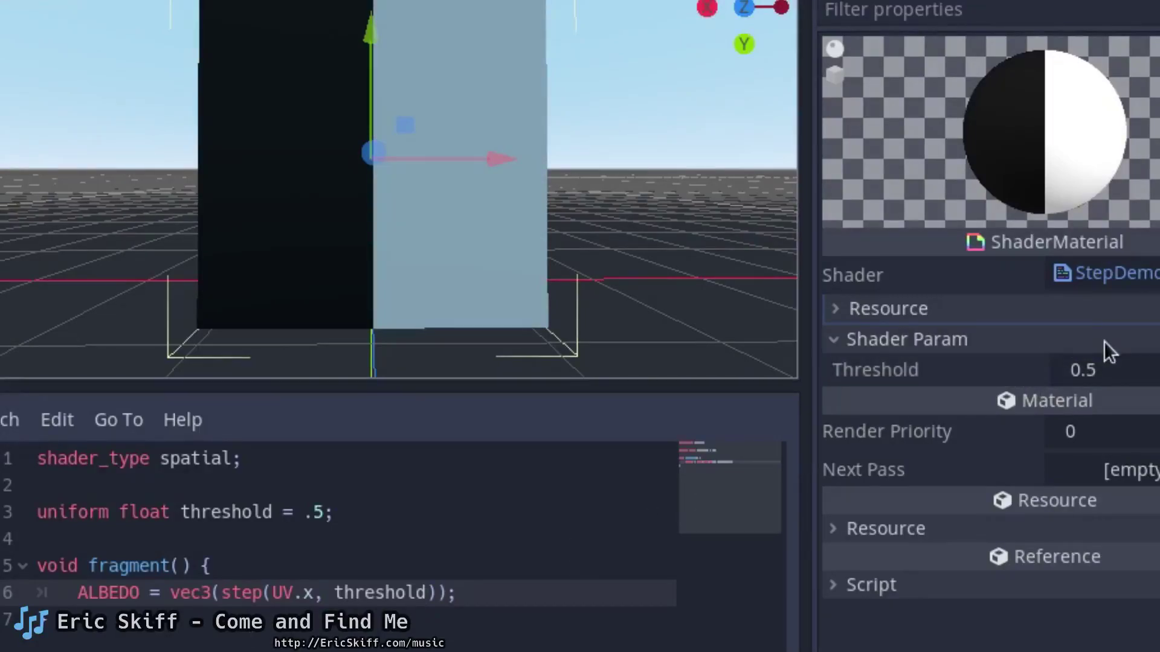
mouse_move(1098, 368)
mouse_down()
mouse_move(1075, 367)
mouse_move(1113, 370)
mouse_move(1068, 369)
mouse_up()
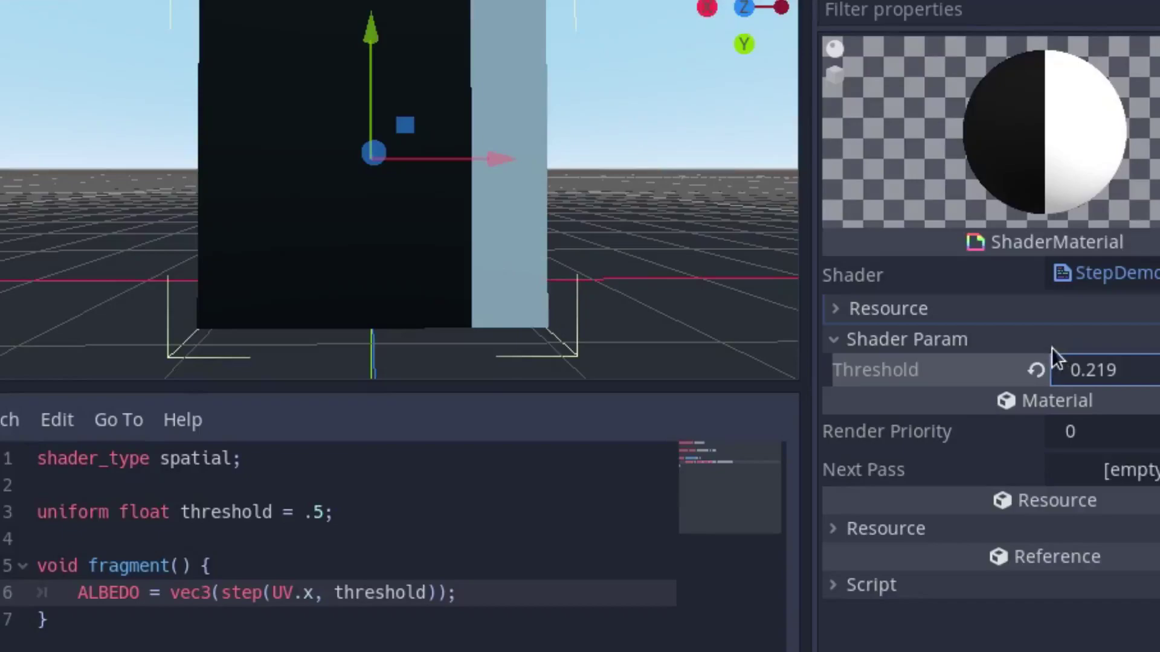
click(1036, 370)
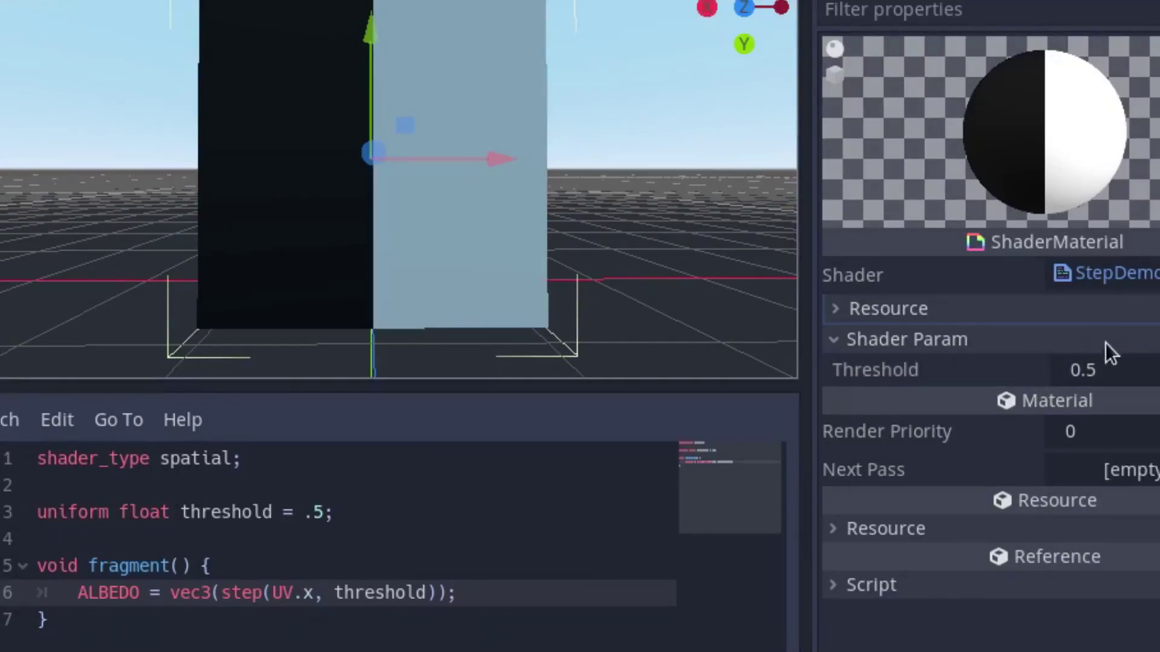
mouse_move(1096, 370)
mouse_down()
mouse_move(1076, 370)
mouse_move(1118, 369)
mouse_move(1060, 370)
mouse_up()
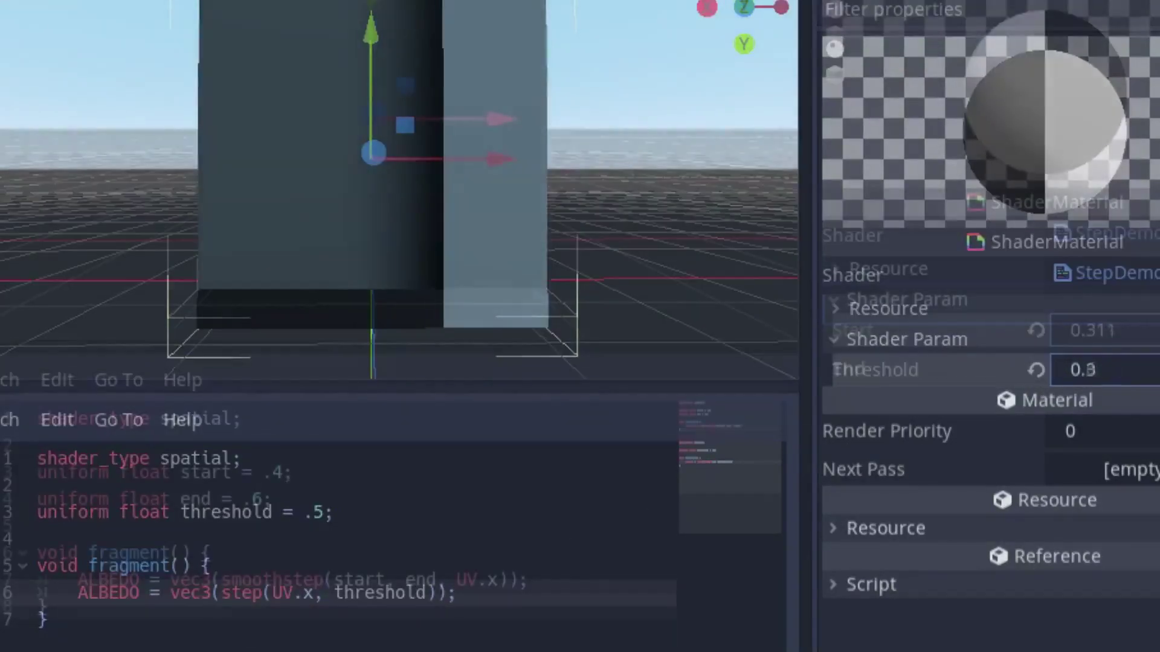
mouse_move(1094, 331)
mouse_down()
mouse_move(1111, 331)
mouse_move(1061, 331)
mouse_up()
drag(1100, 367, 1069, 368)
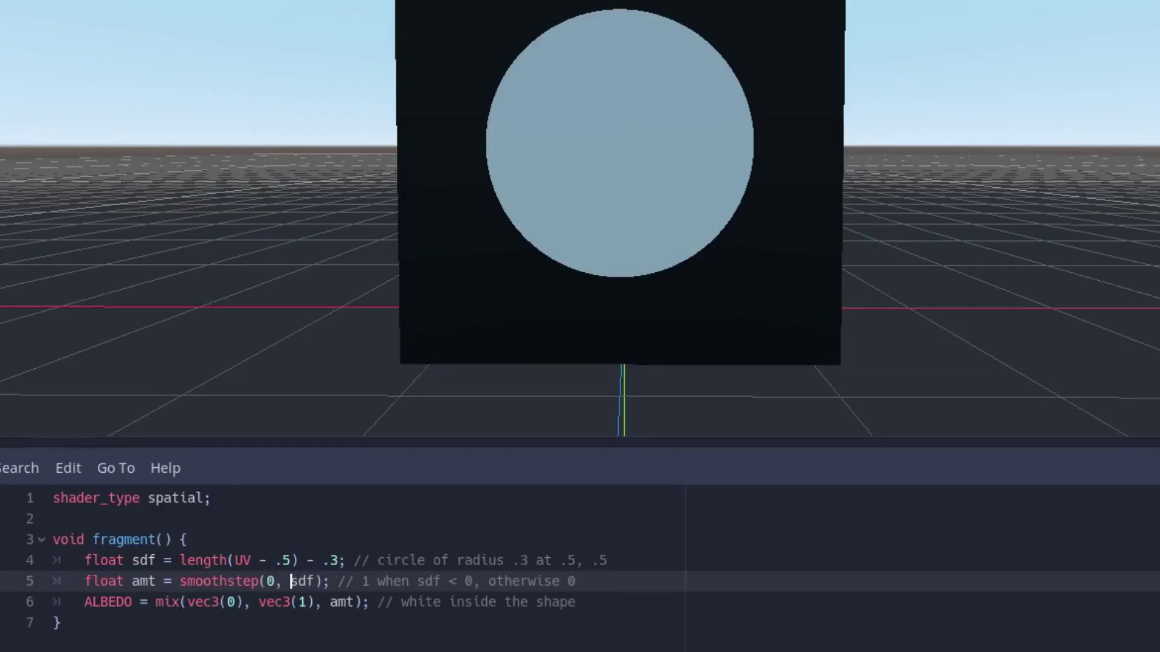
Step: Change line 5 to smoothstep(0, -.005, sdf), add a fade comment, and select line 4's comment
text(, -.005)
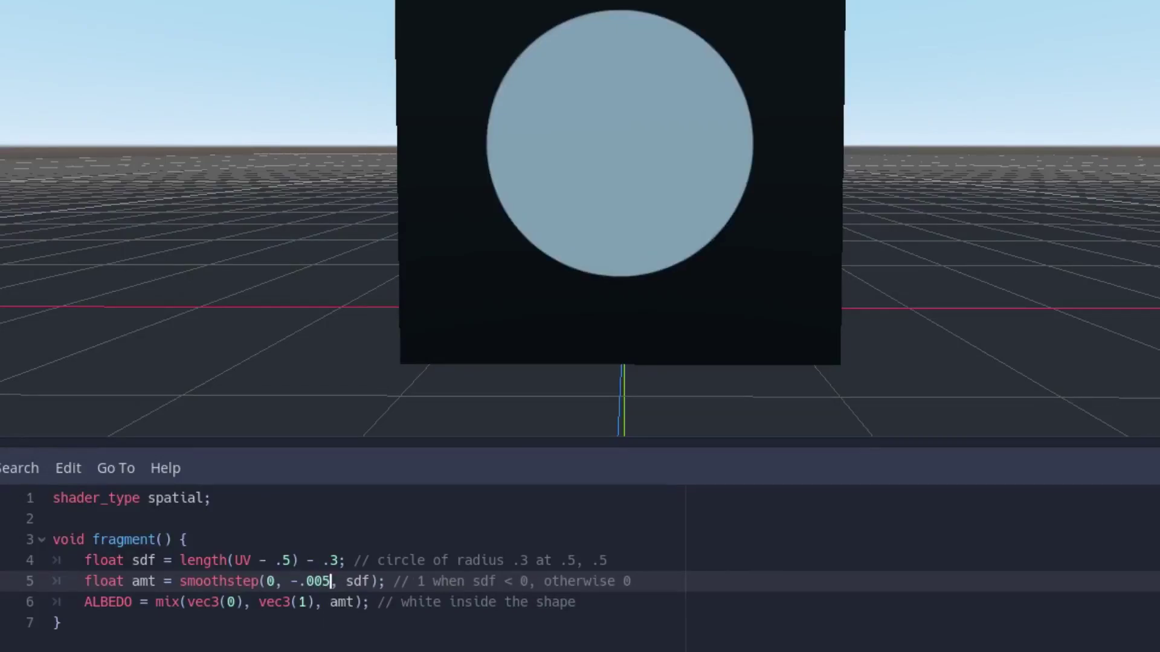
key(Return)
text(//f)
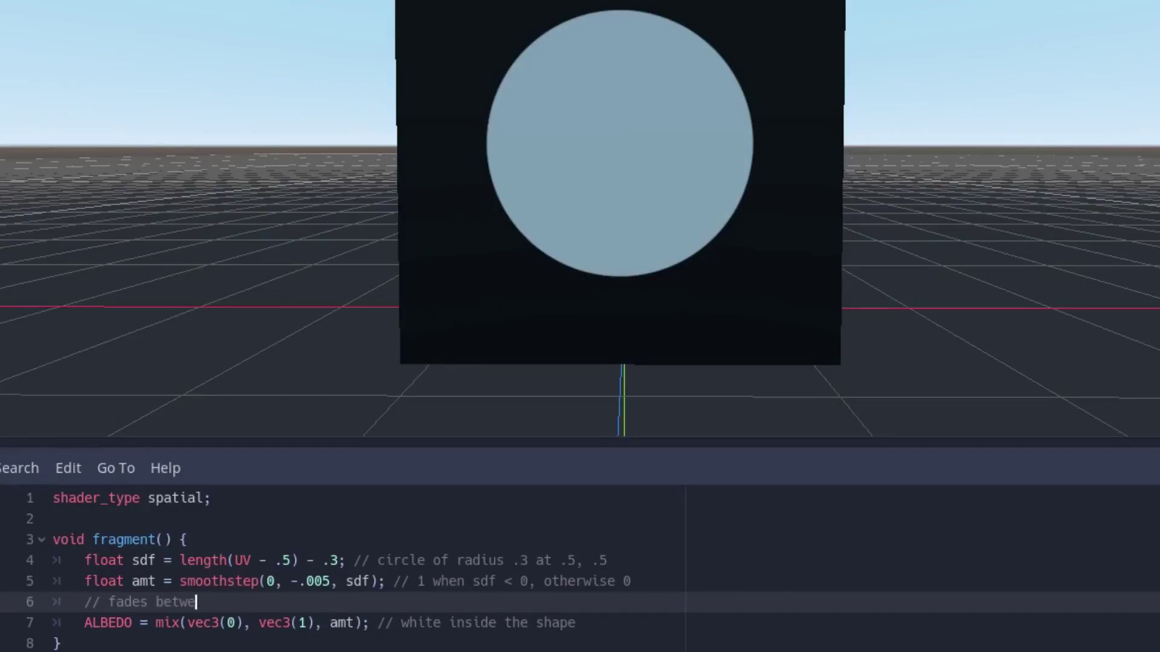
text( 1 when -.005 < sdf < 0)
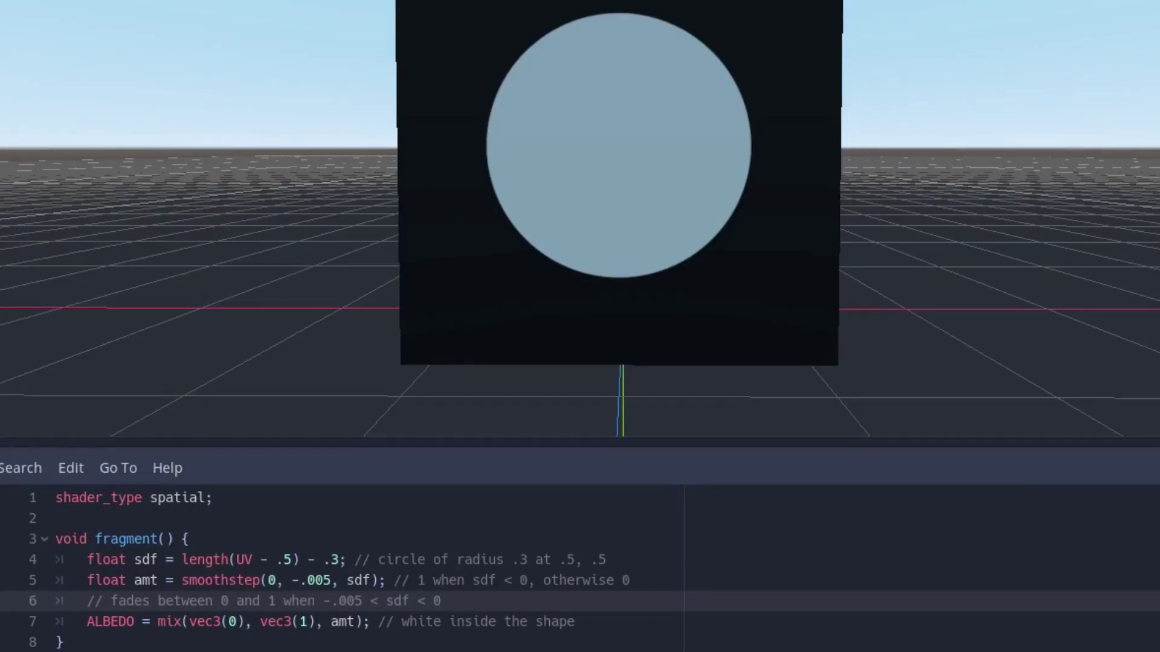
key(Up)
key(Up)
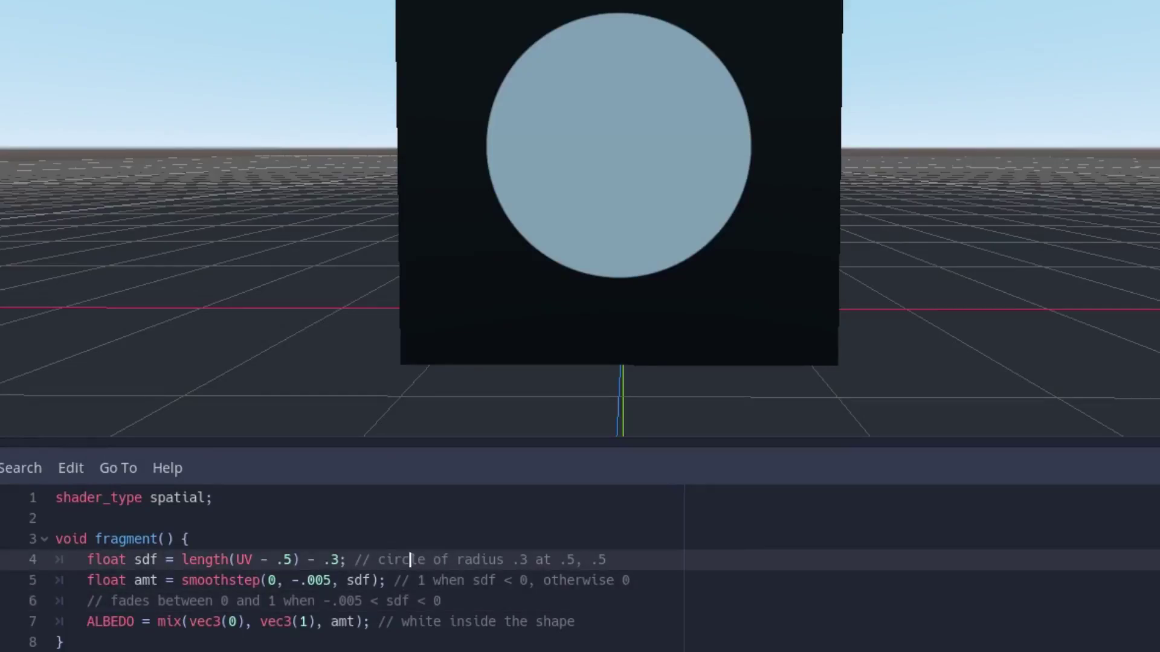
drag(347, 560, 609, 560)
Step: Delete the circle comment and add a vec2 ellipSize line with width .1
key(BackSpace)
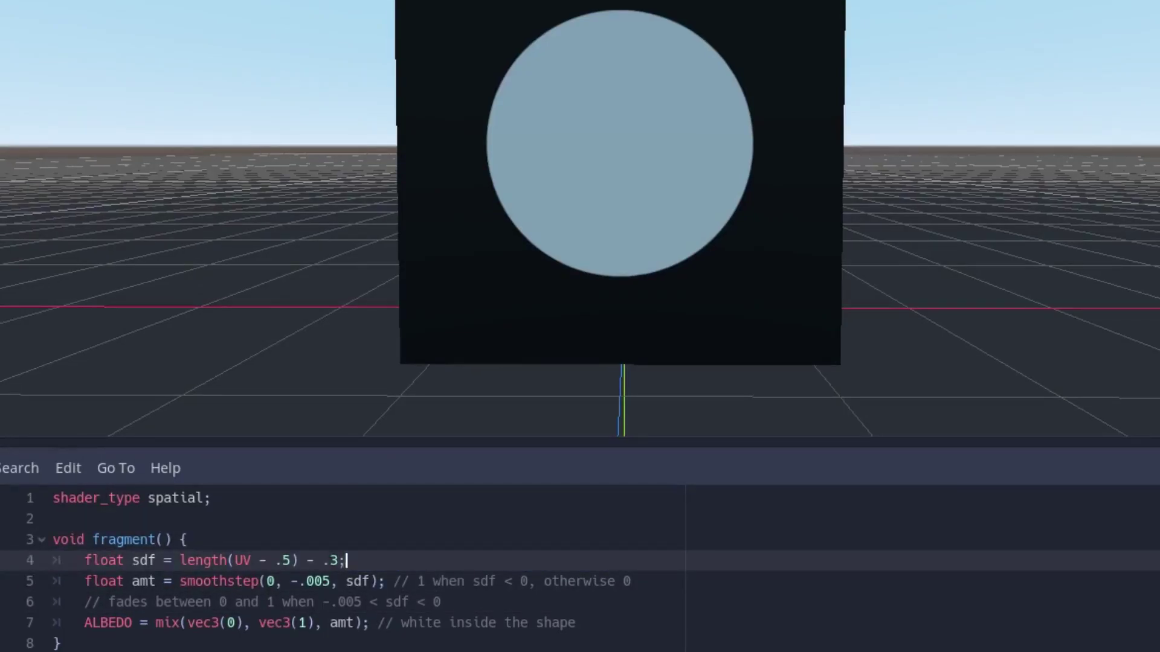
key(Up)
key(Return)
text(vec2 ellipSize = vec2)
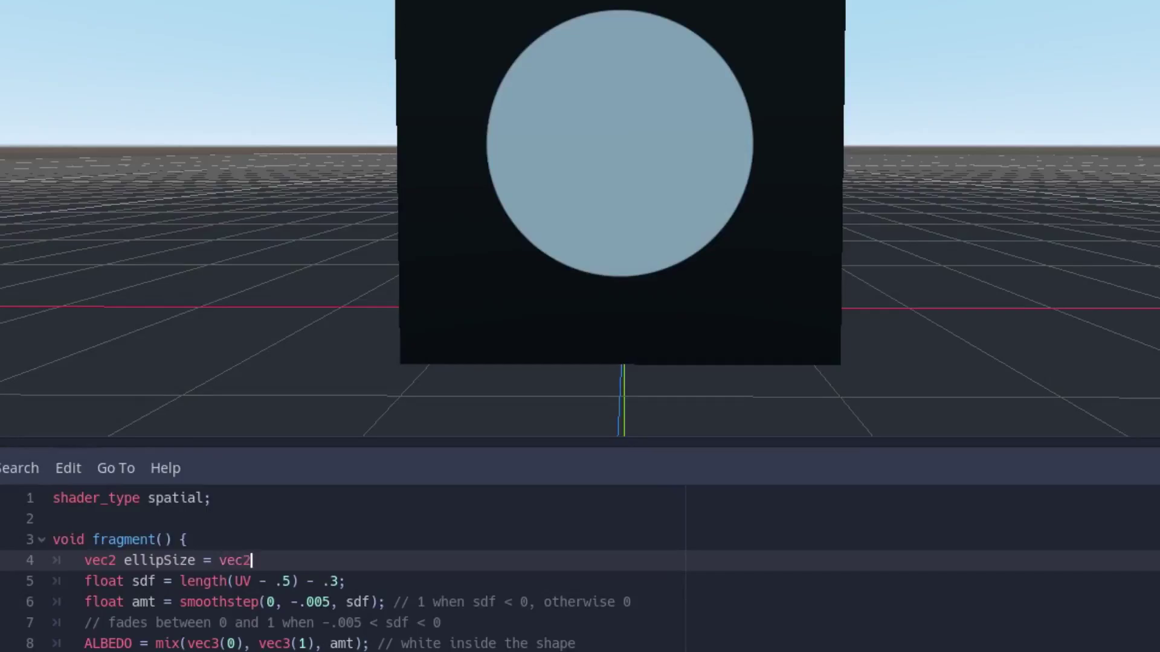
text((.1,)
Step: Divide (UV - .5) by ellipSize in the sdf line
key(Down)
key(ctrl+Left)
key(ctrl+Left)
key(ctrl+Left)
text(()
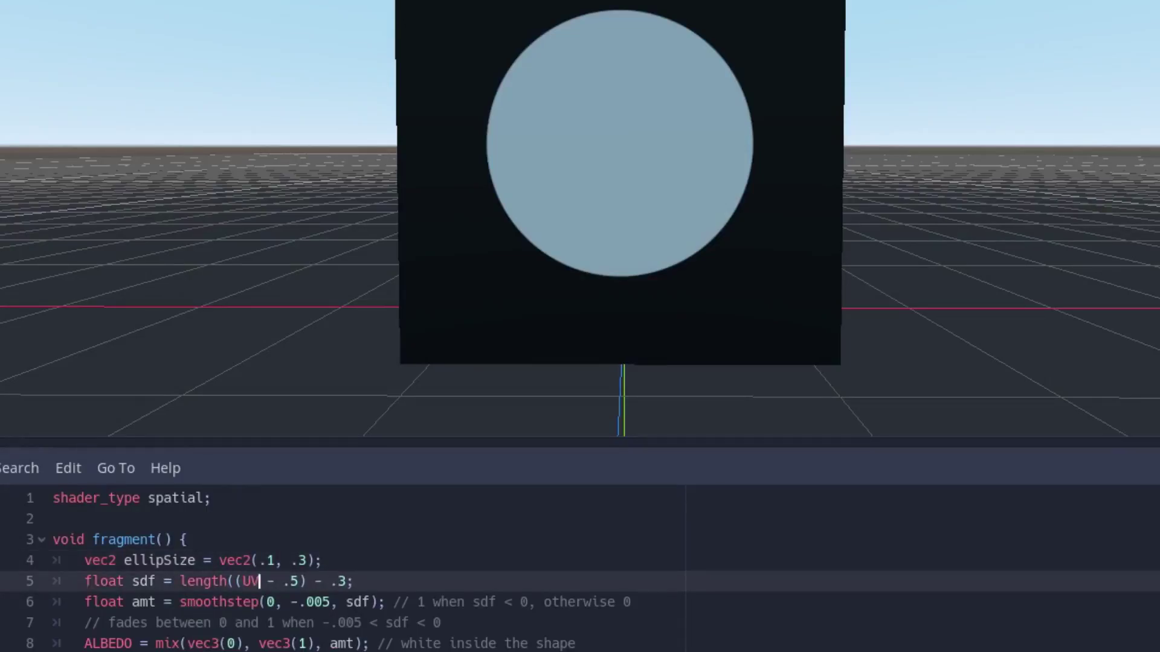
key(ctrl+Right)
key(ctrl+Right)
key(ctrl+Right)
key(Left)
key(Left)
text(/ ellipSize)
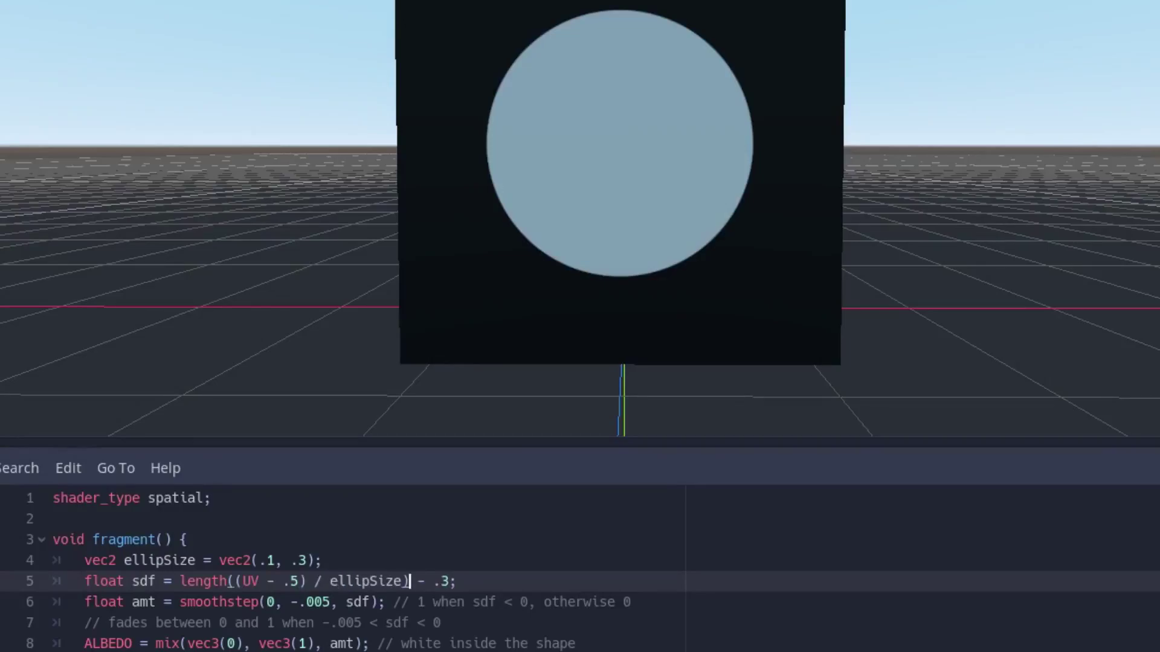
text())
Step: Add float minSize = min(ellipSize.x, ellipSize.y) and make sdf multiply then subtract minSize
key(Up)
key(Return)
text(float mi)
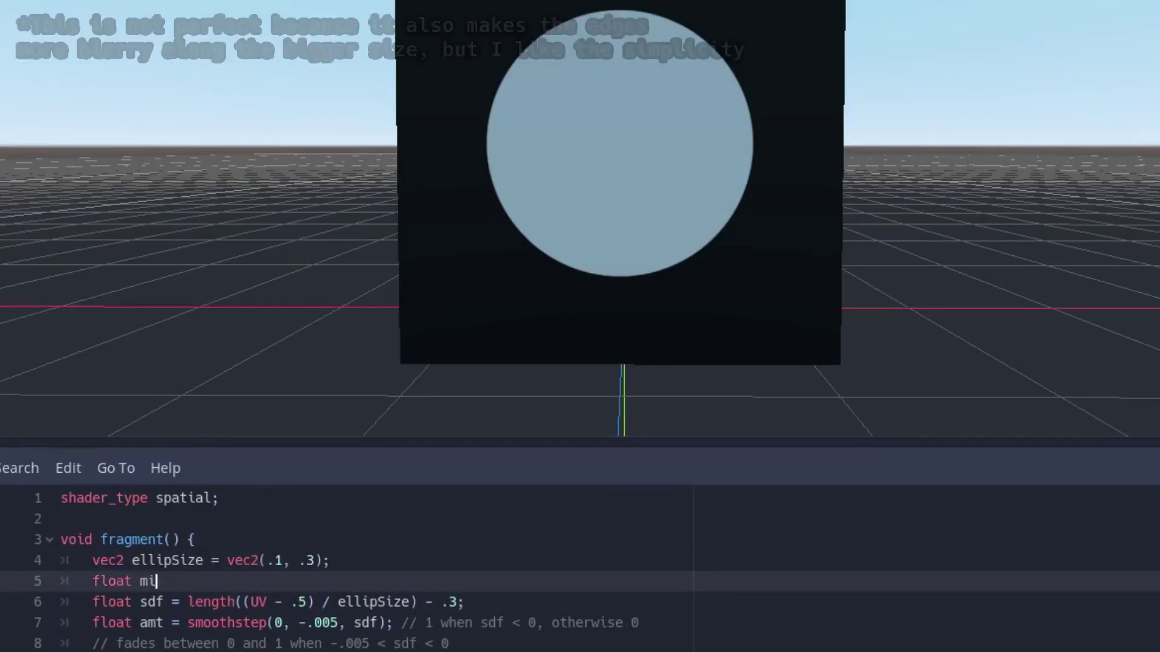
text(nSize = min(ellipSize.x, )
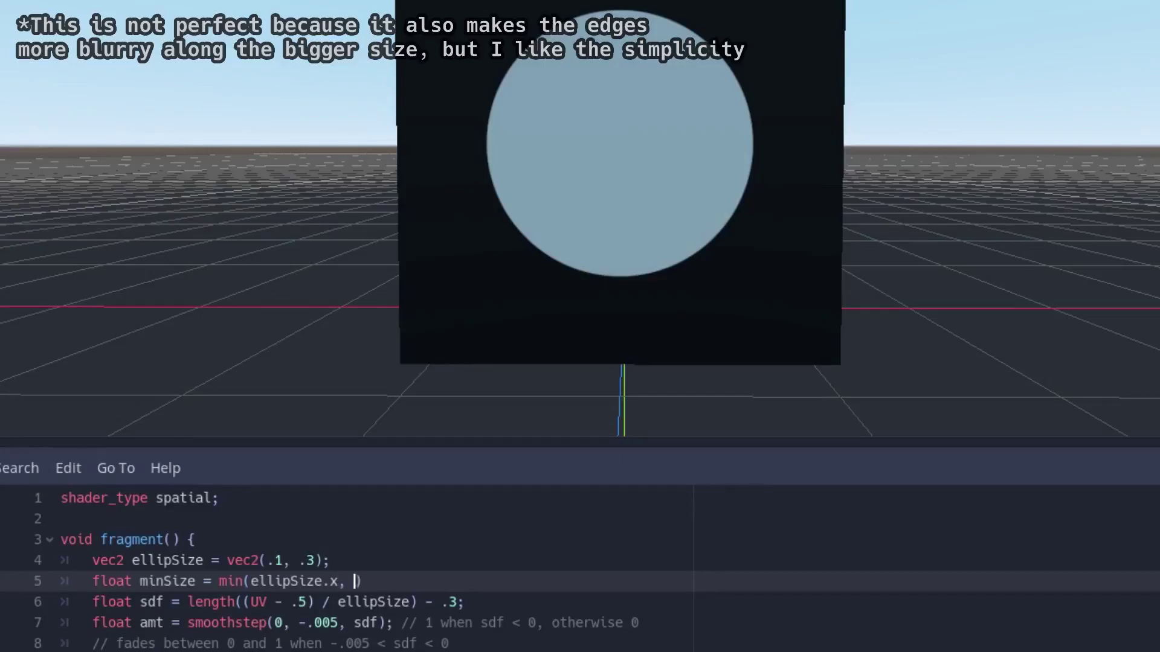
text(ellipSize.y);)
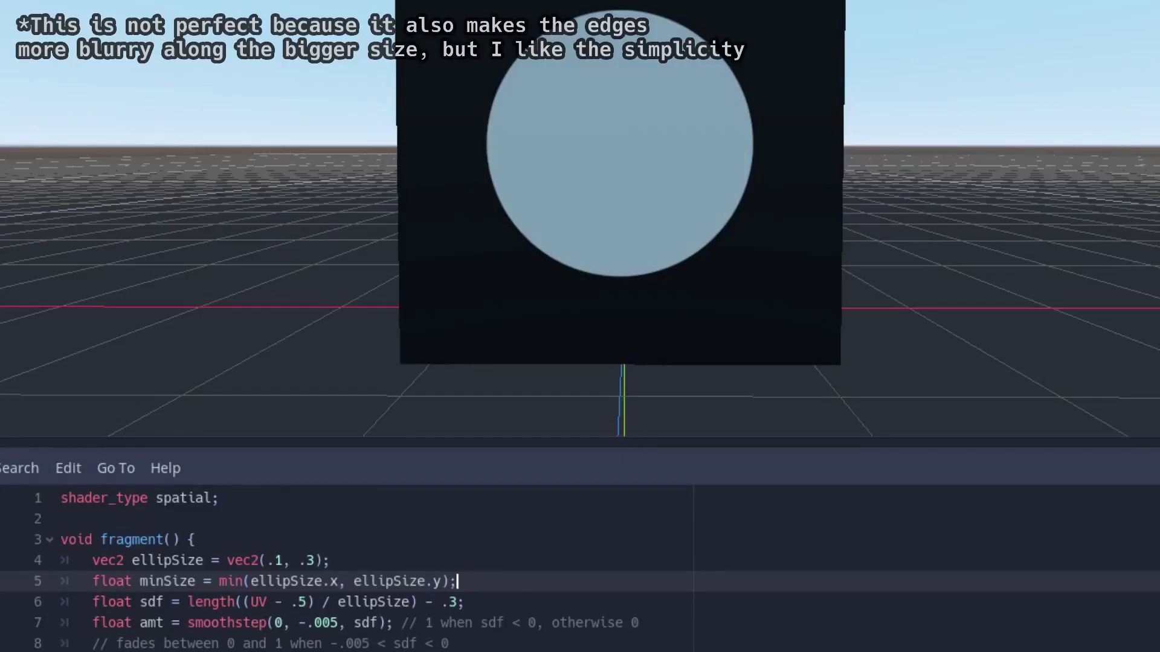
key(Down)
key(Left)
key(Left)
key(Left)
text(* mi)
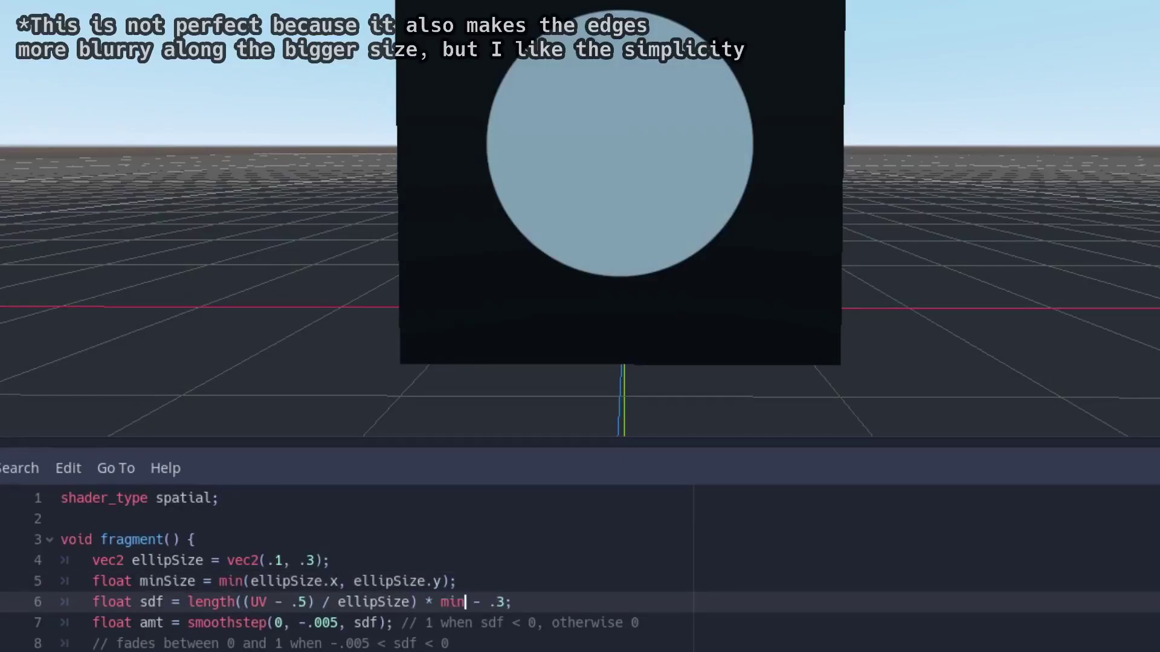
text(nSize)
key(End)
key(Left)
key(BackSpace)
key(BackSpace)
text(minSize)
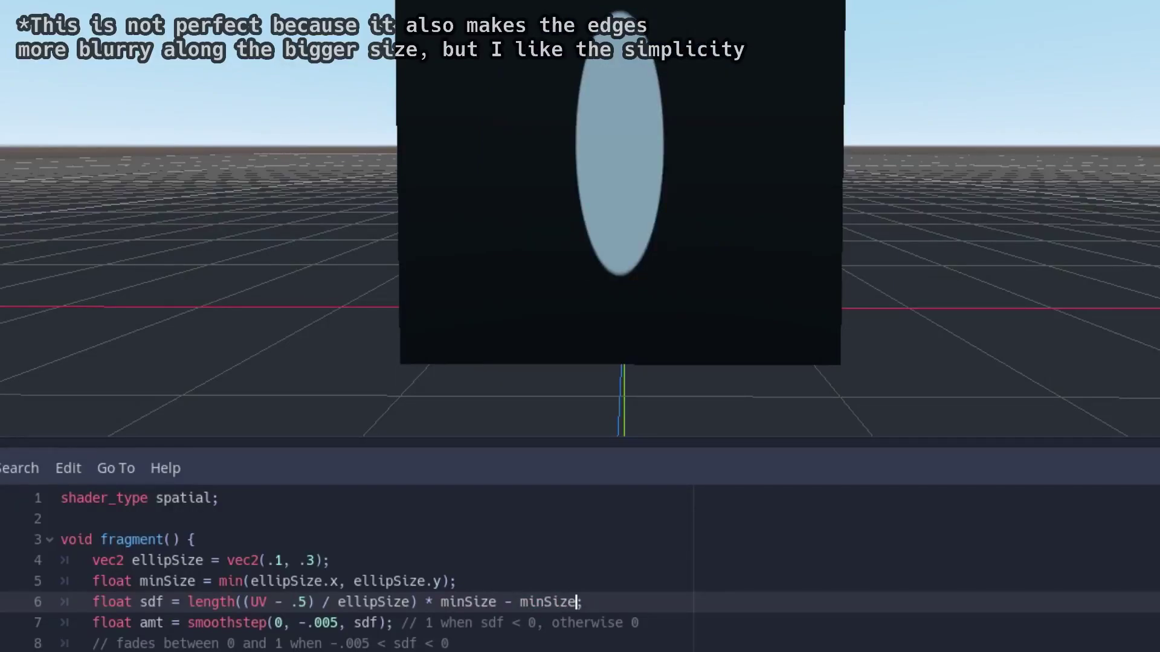
Step: Try a shifted centre and a .5 width, then restore the centred .1-wide ellipse
click(300, 601)
text(2)
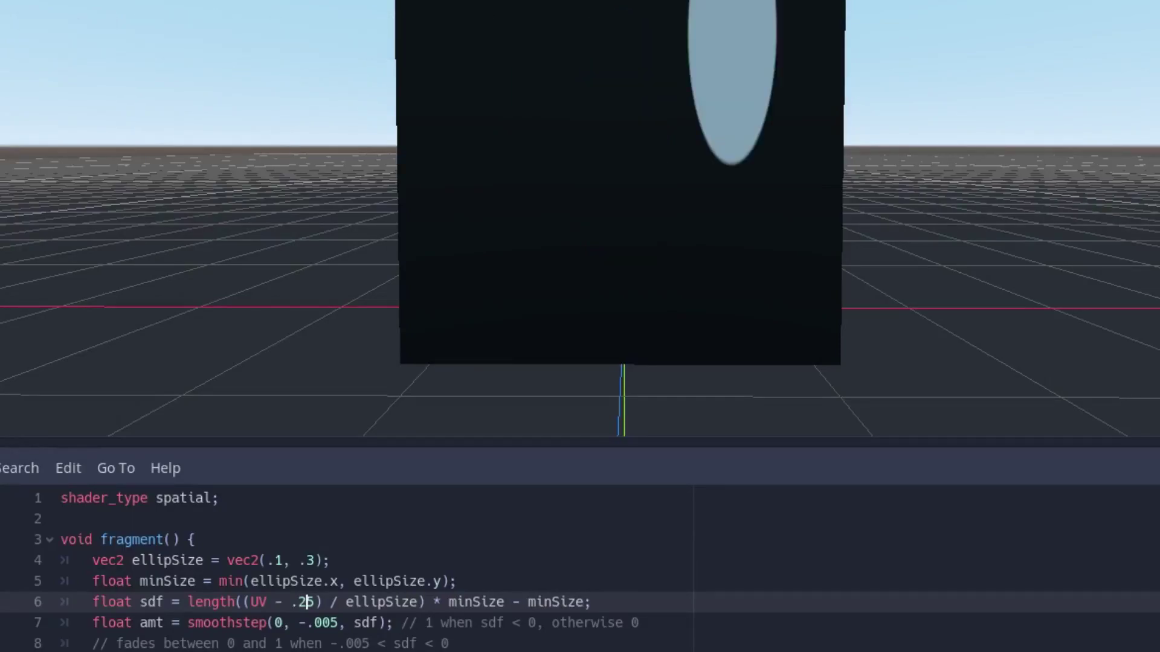
key(BackSpace)
key(Up)
key(Up)
key(Left)
key(Left)
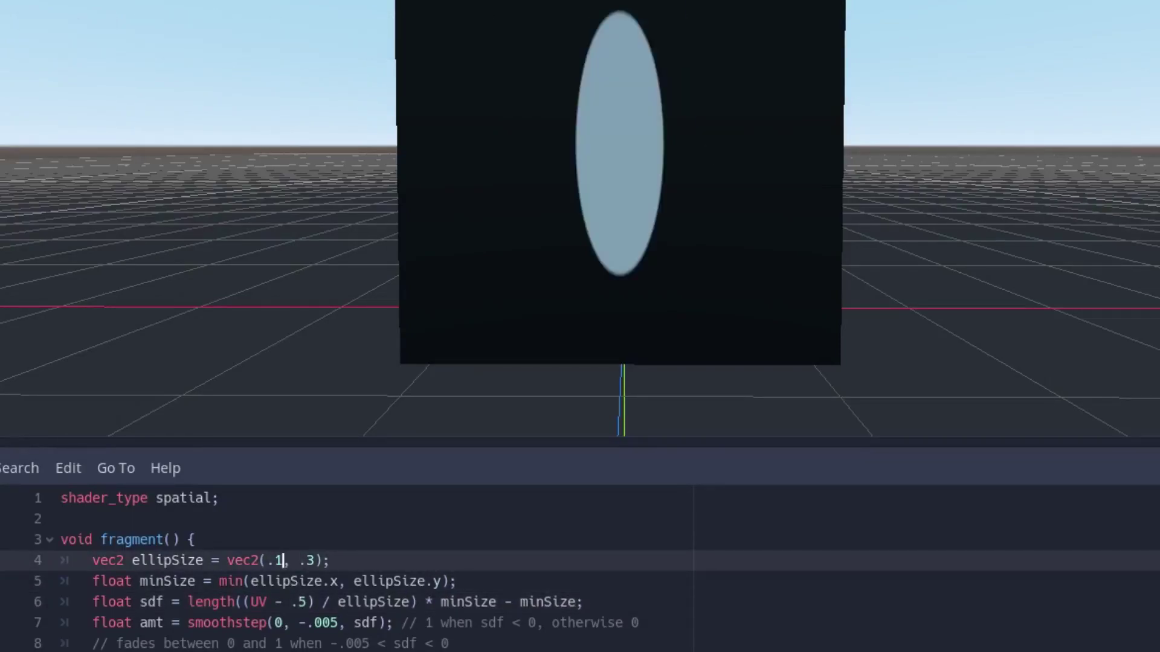
key(BackSpace)
text(5)
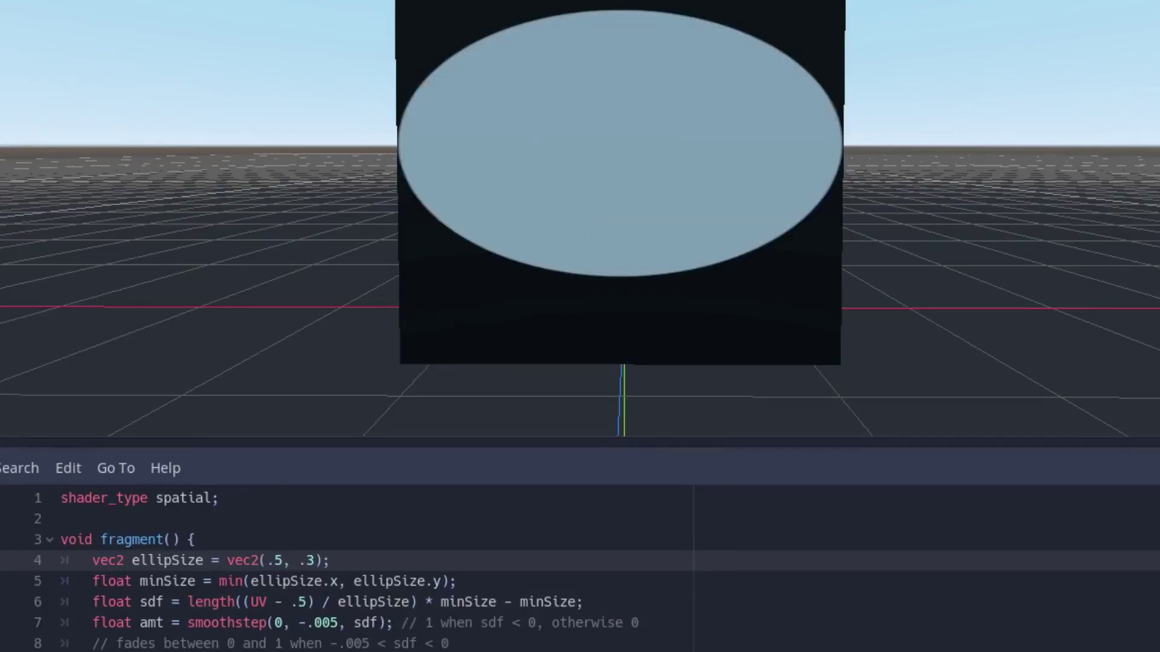
key(BackSpace)
text(1)
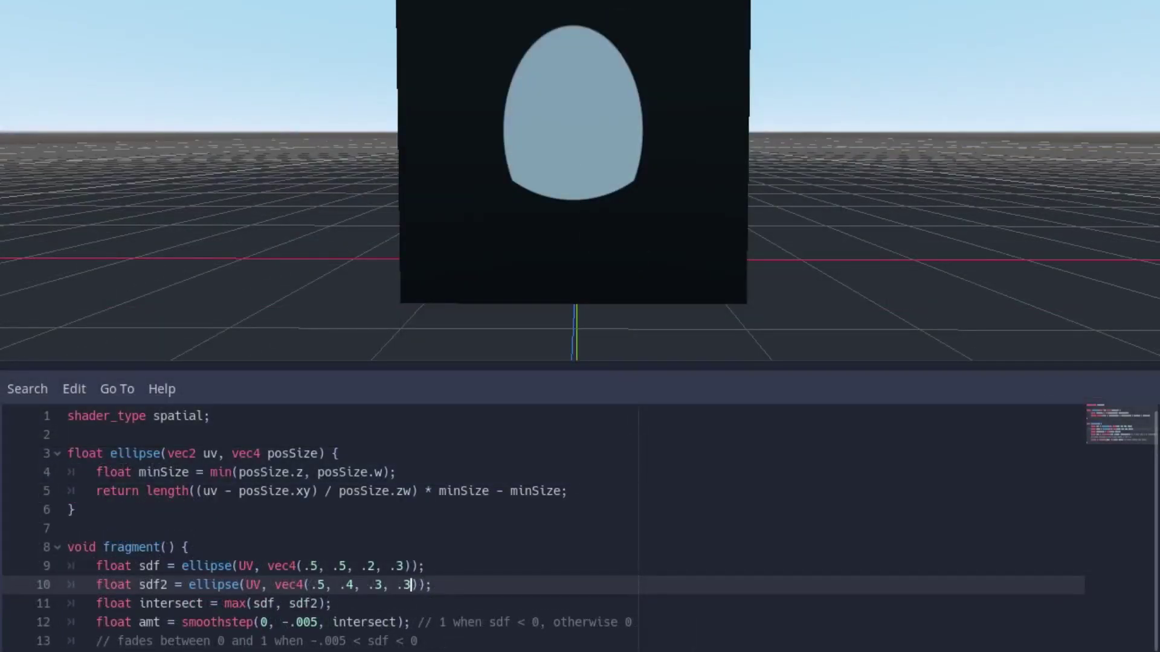
Step: Change the second ellipse's vertical offset digit to 3
key(Left)
key(Left)
key(Left)
key(BackSpace)
text(3)
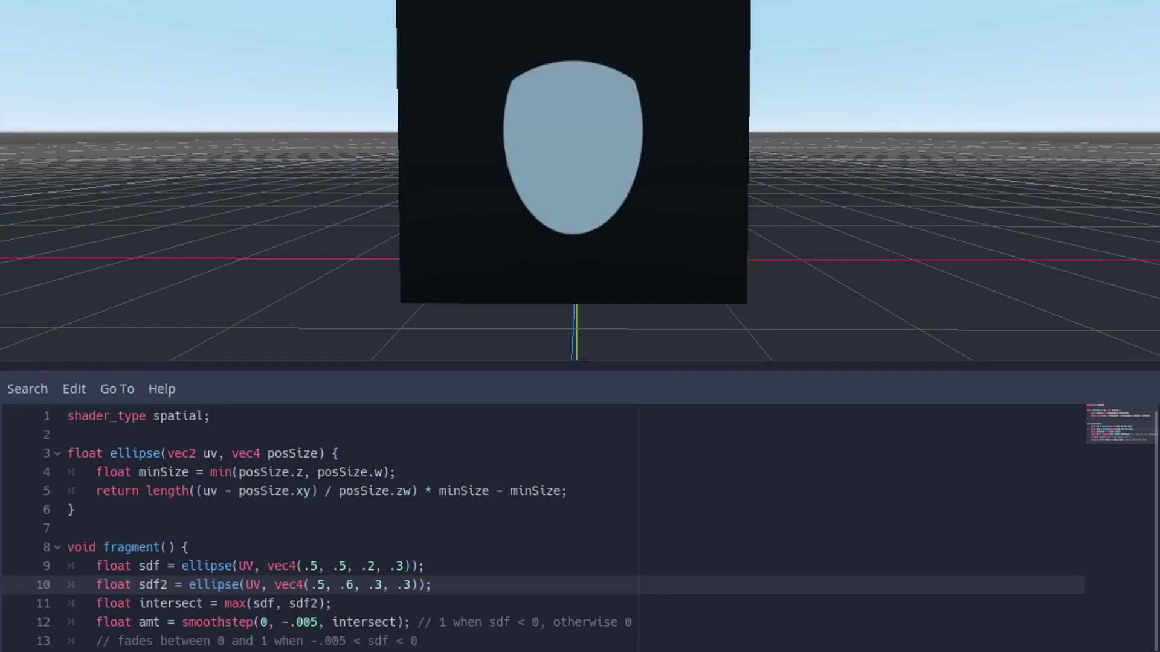
key(BackSpace)
text(3)
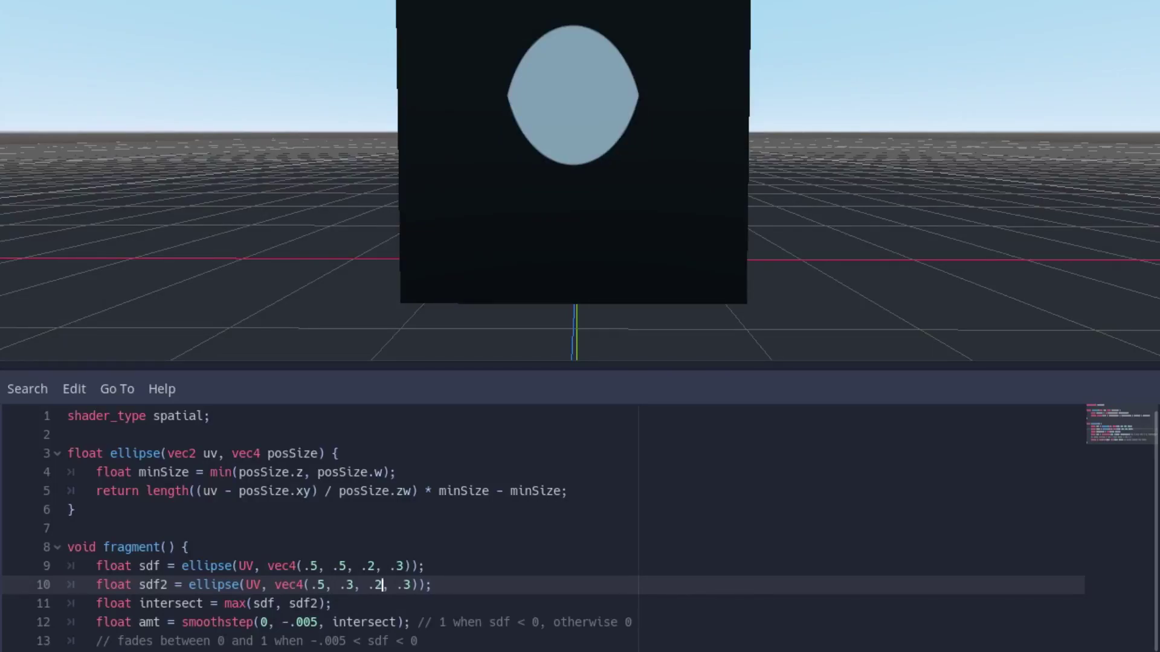
Step: Replace max with min on line 11 to union the two ellipses
key(Down)
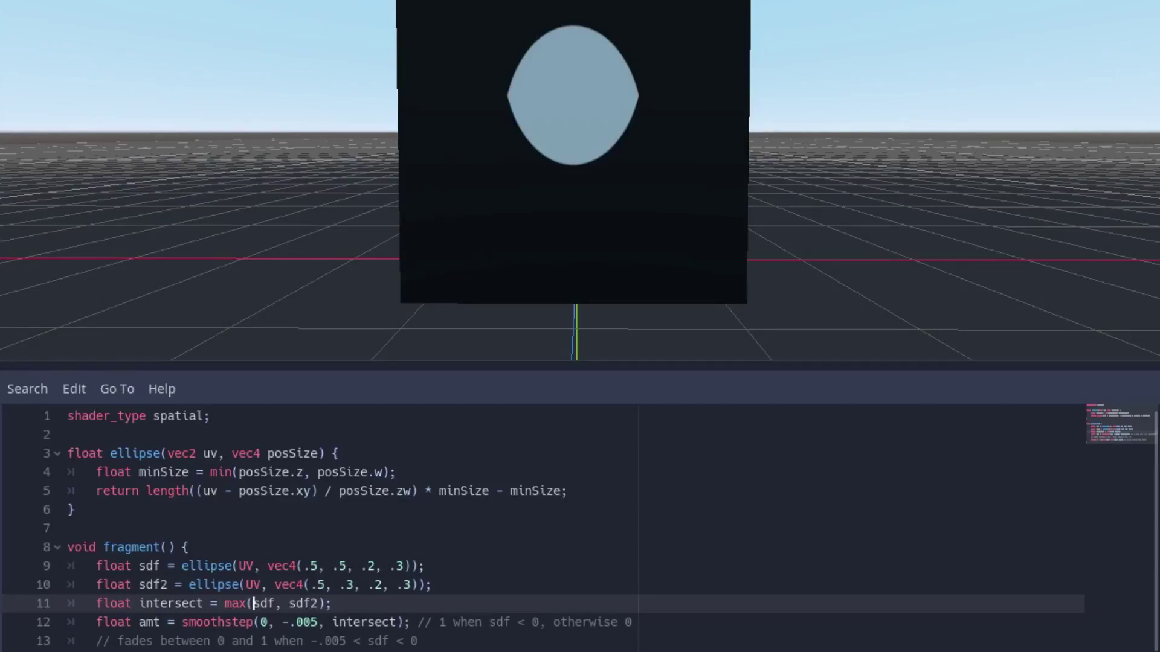
key(Left)
key(BackSpace)
key(BackSpace)
key(BackSpace)
text(min)
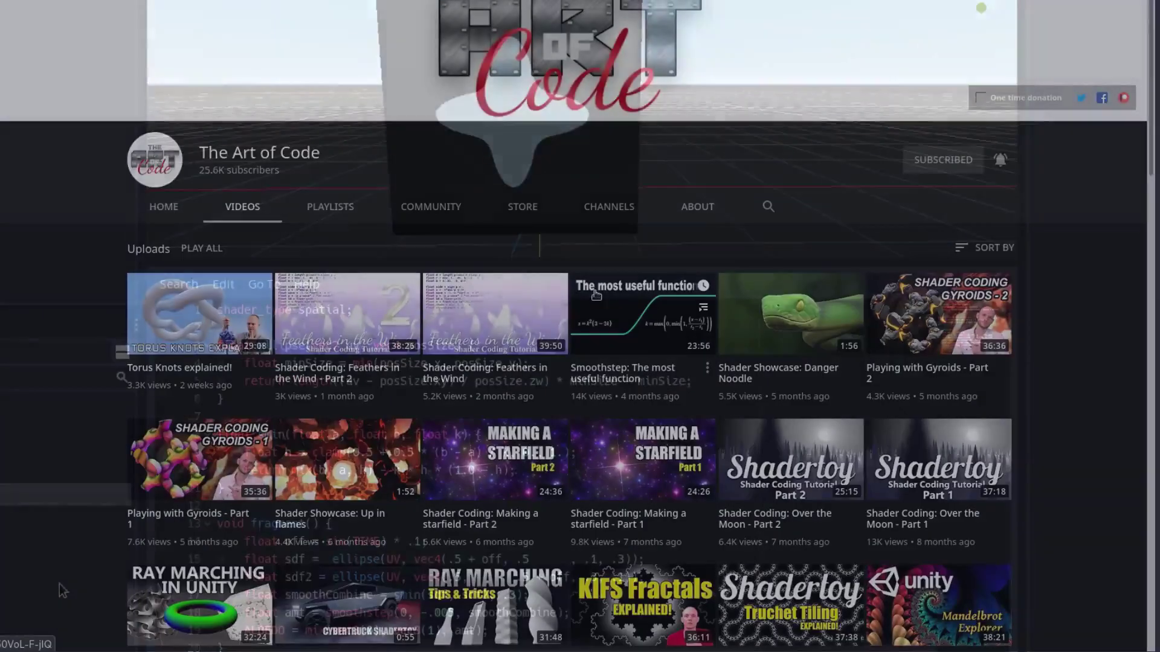
Step: Scroll down through The Art of Code's older shader-coding uploads on YouTube
scroll(591, 298, down, 2)
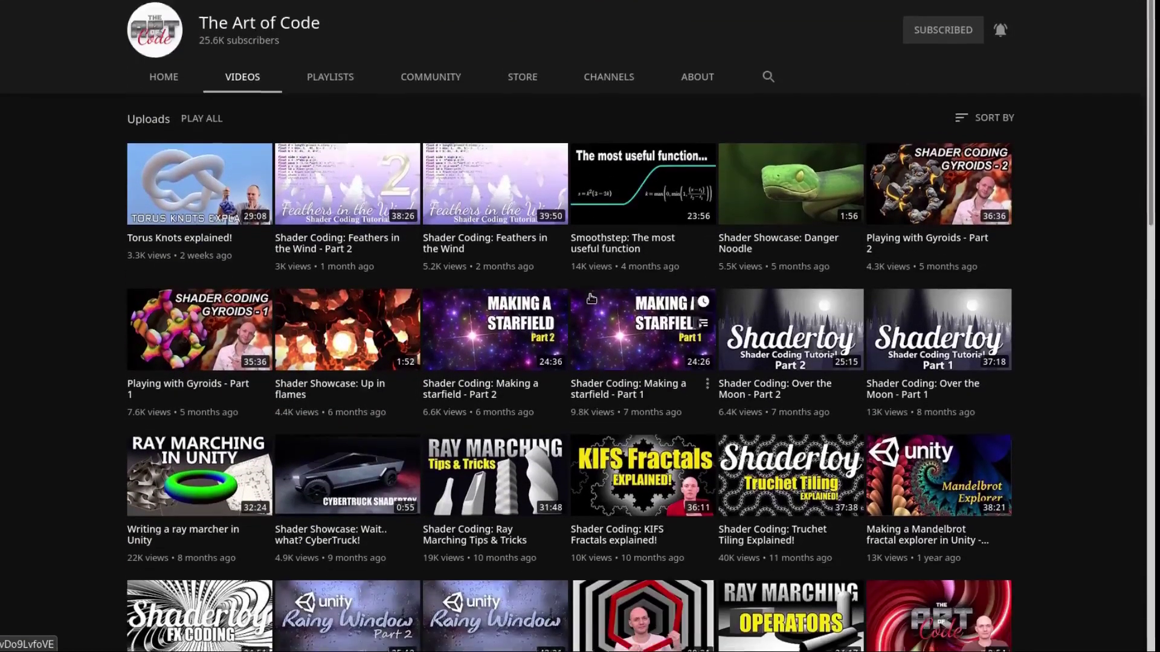
scroll(592, 297, down, 1)
scroll(592, 298, down, 1)
scroll(591, 298, down, 2)
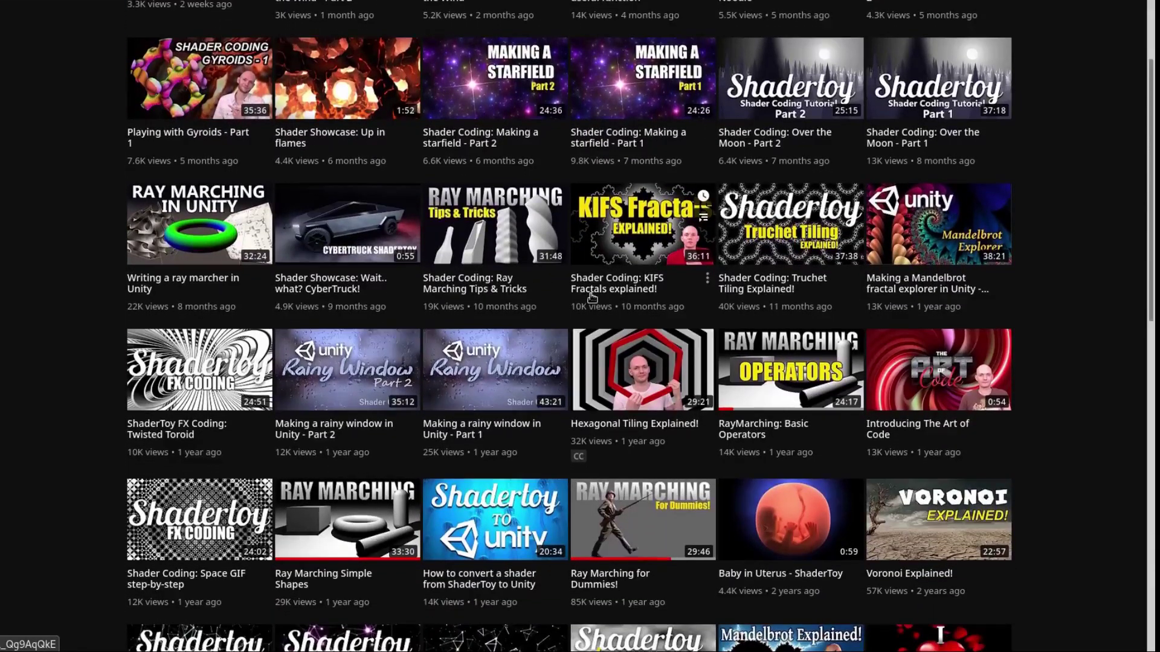
scroll(592, 297, down, 1)
scroll(592, 297, down, 1)
scroll(592, 297, down, 1)
scroll(592, 298, down, 1)
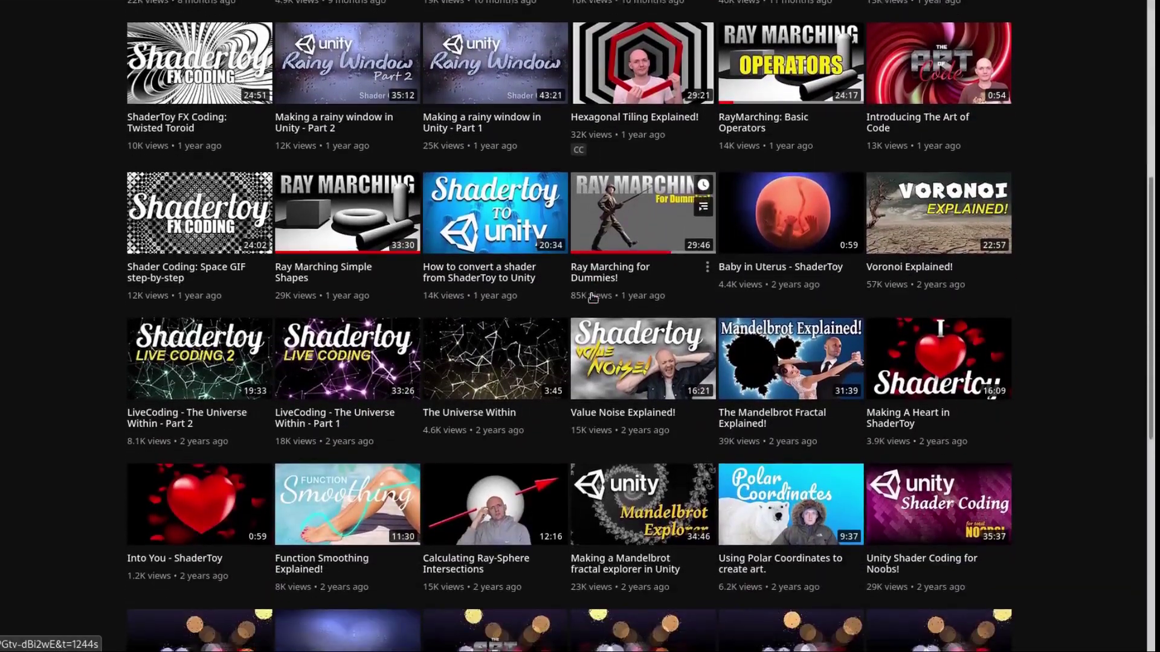
scroll(593, 298, down, 1)
scroll(592, 298, down, 1)
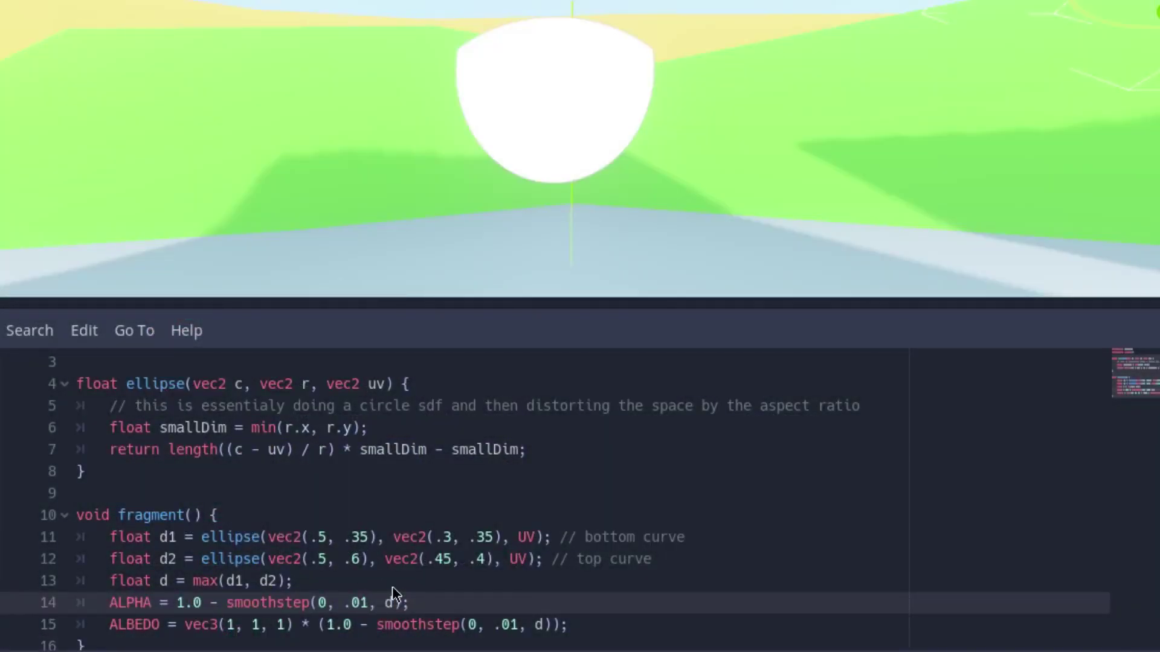
scroll(361, 600, down, 1)
scroll(365, 589, up, 3)
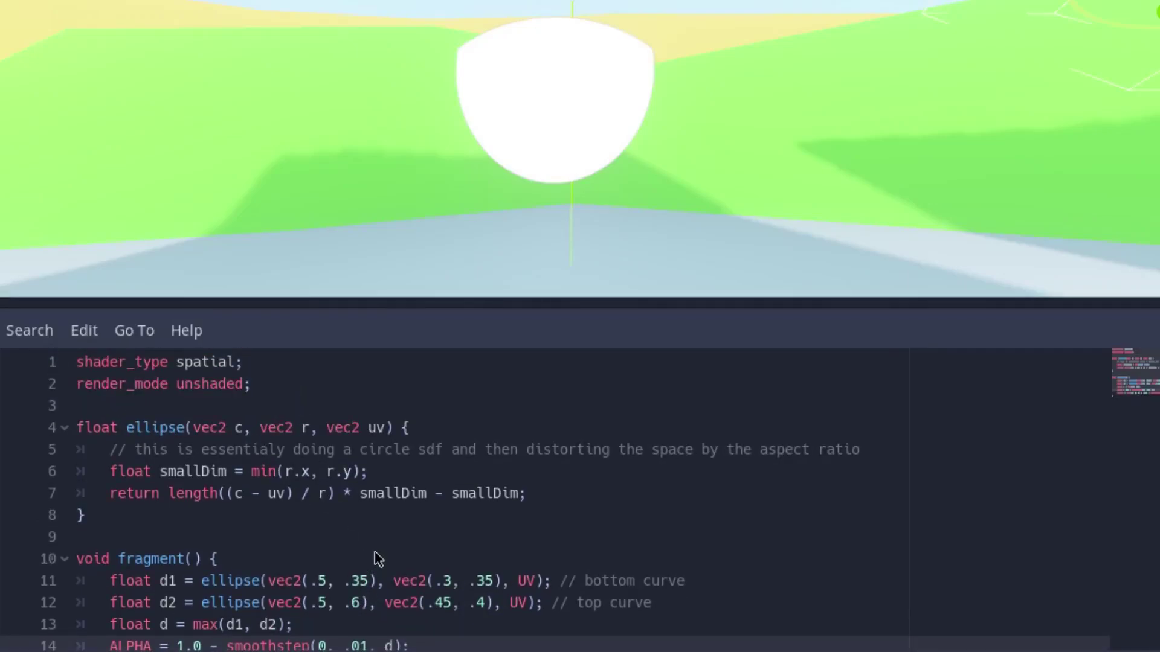
scroll(375, 553, down, 1)
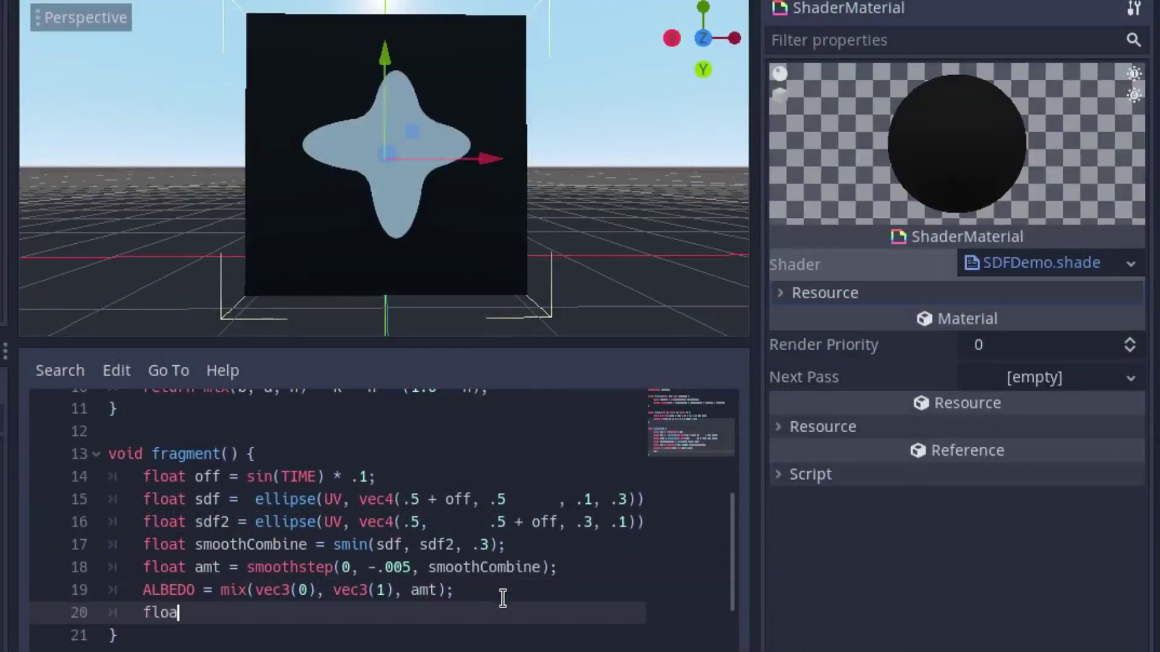
Step: Add borderSdf = abs(.05 - smoothCombine) - .01 with a comment describing the border
text(t borderSdf = )
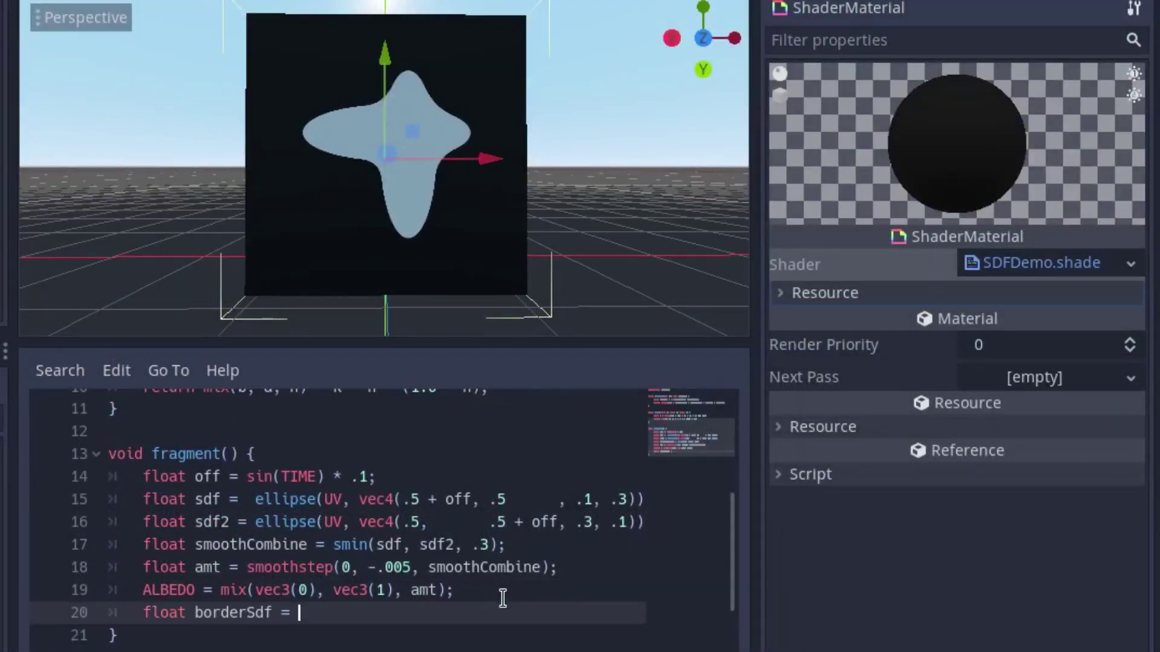
text(abs(.05 - smoothCombine) - .01;)
key(ctrl+shift+Return)
text(// border of)
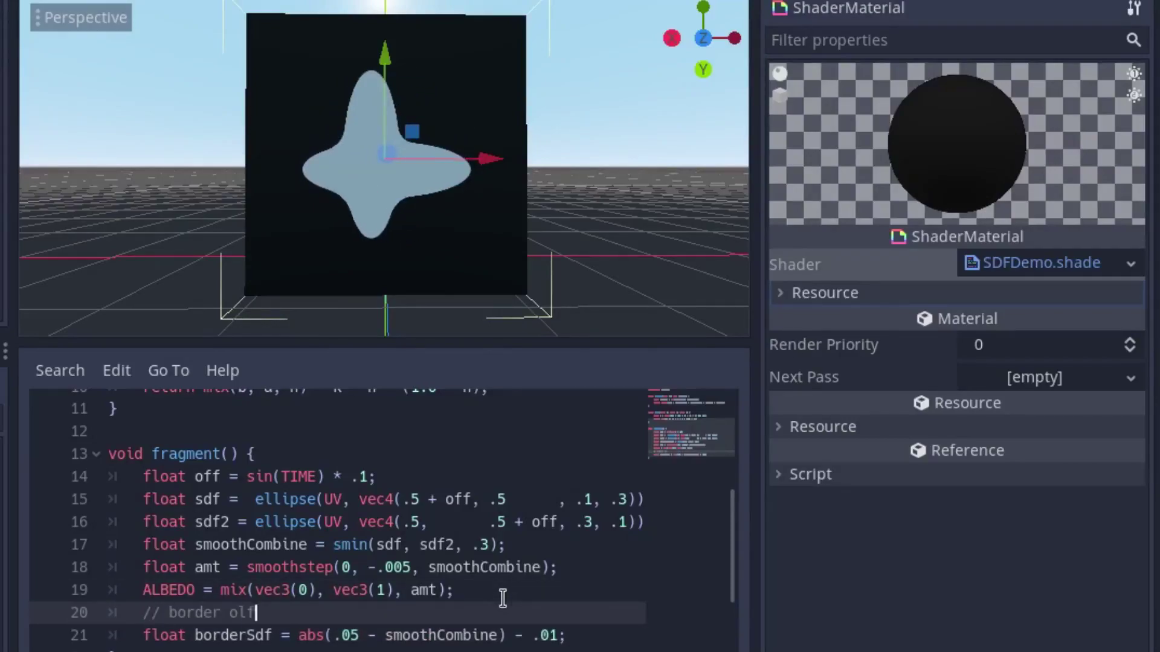
text( thickness .01 at offset .05)
key(Down)
key(End)
key(Return)
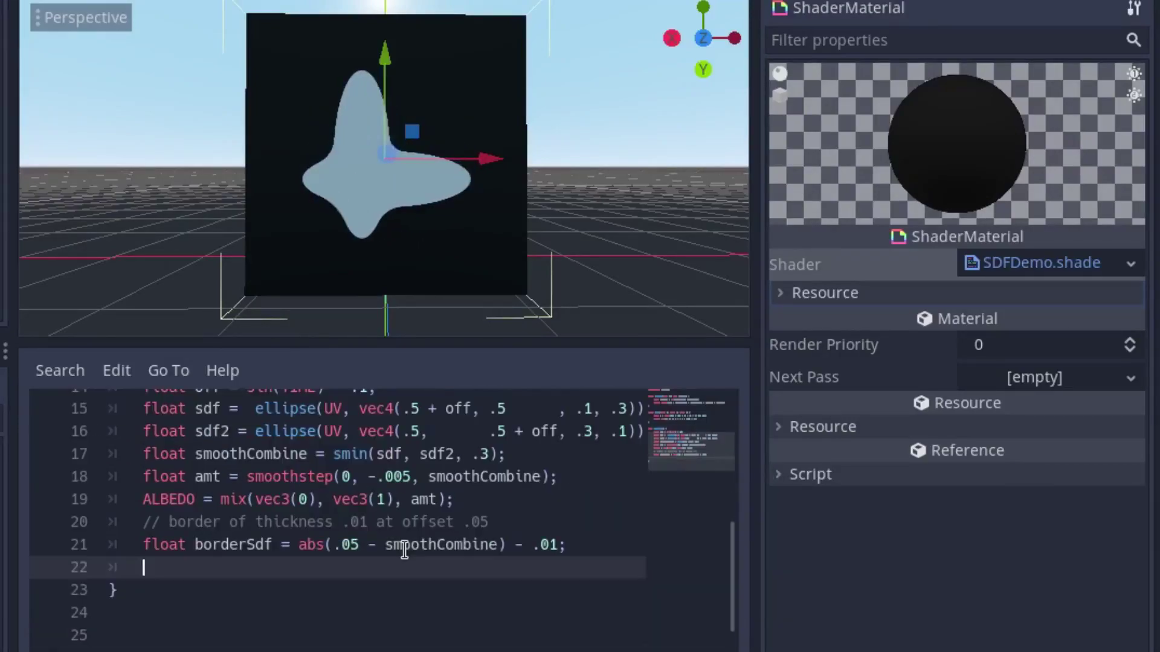
Step: Compute borderAmt = smoothstep(0, -.005, borderSdf) and mix red into ALBEDO by borderAmt
text(float borderAmt = smoothstep(0, )
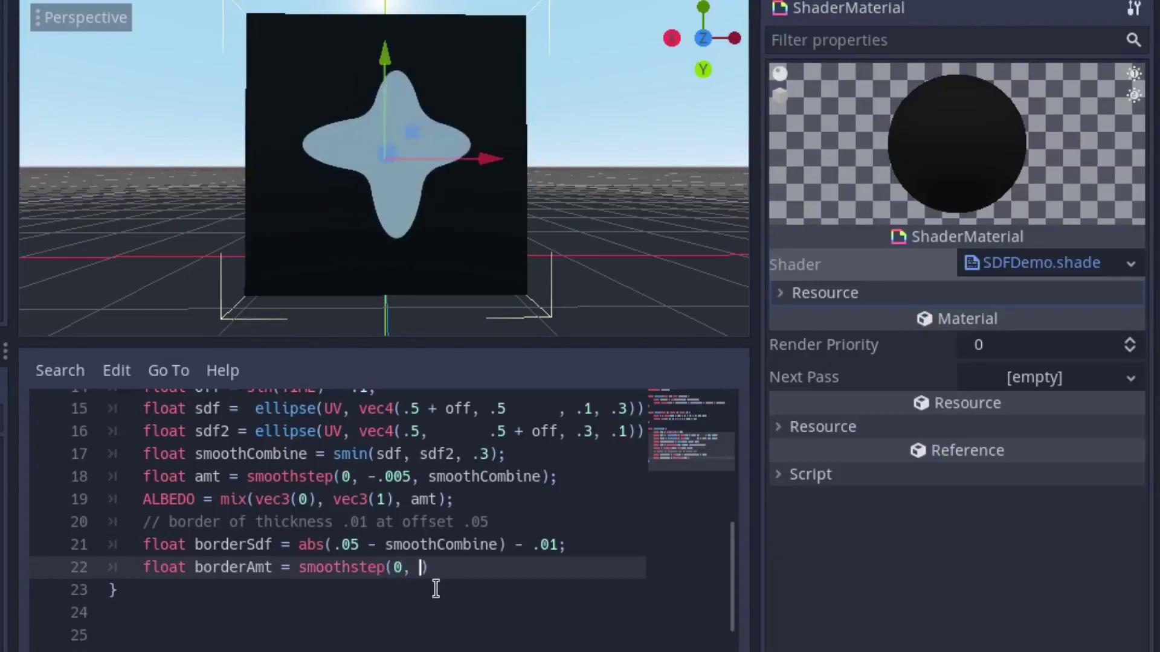
text(-.004)
key(BackSpace)
text(5, borderSdf);)
key(Return)
text(ALBEDO )
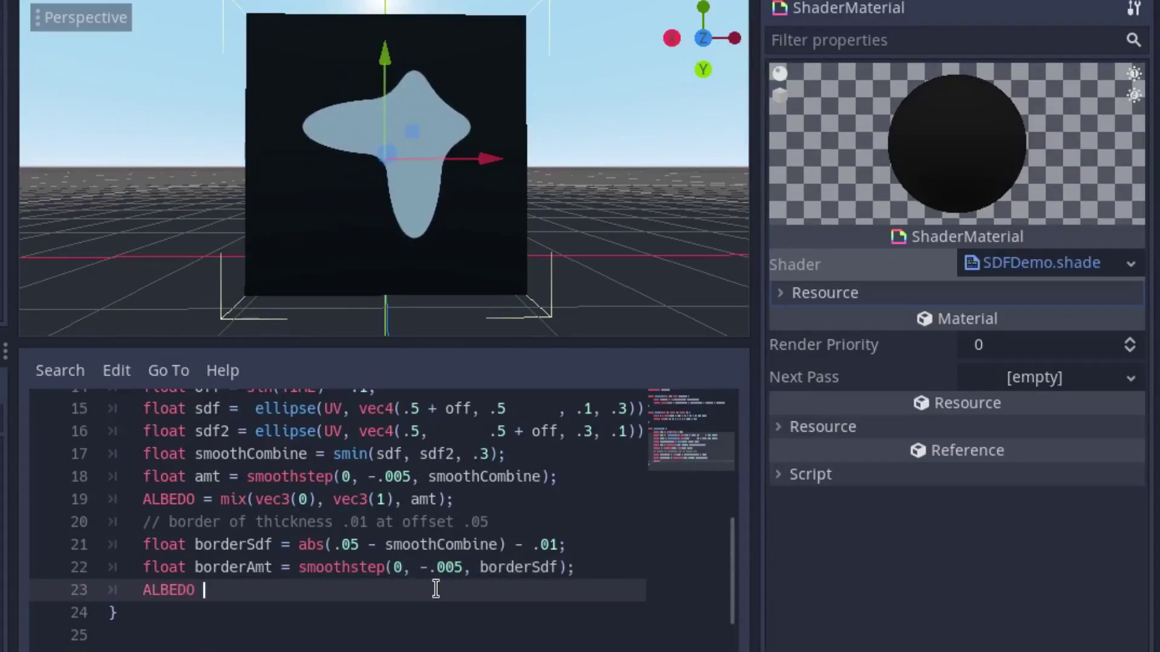
text(= mix(ALBEDO, vec3(1, 0, 0)
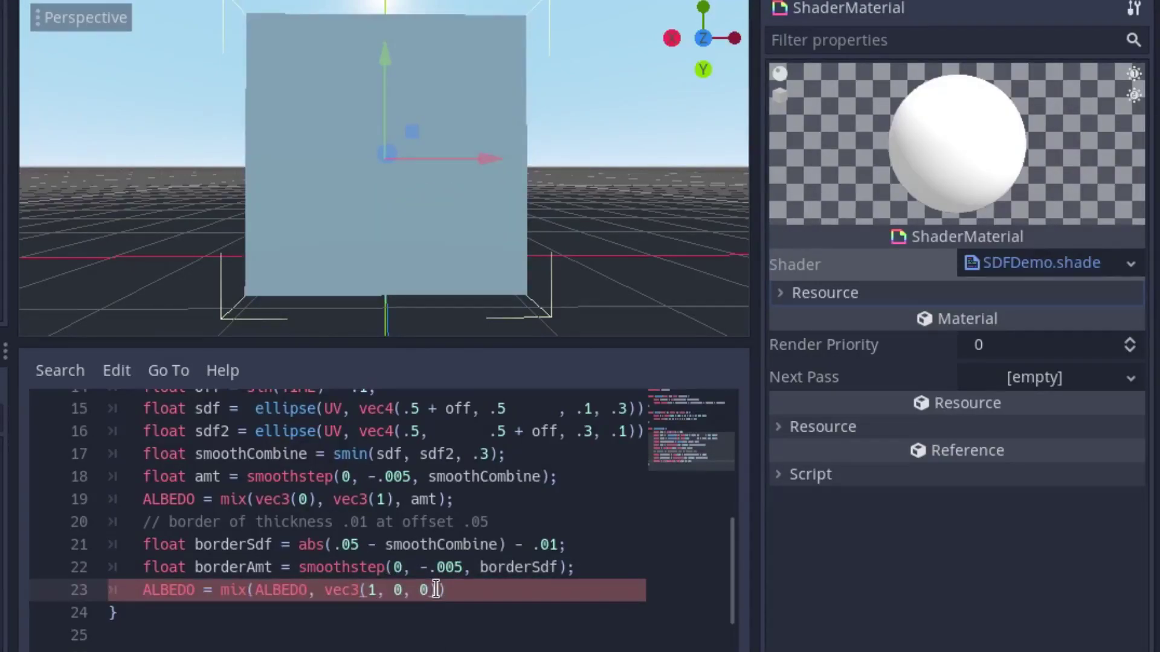
text(), borderS)
key(BackSpace)
text(Amt);)
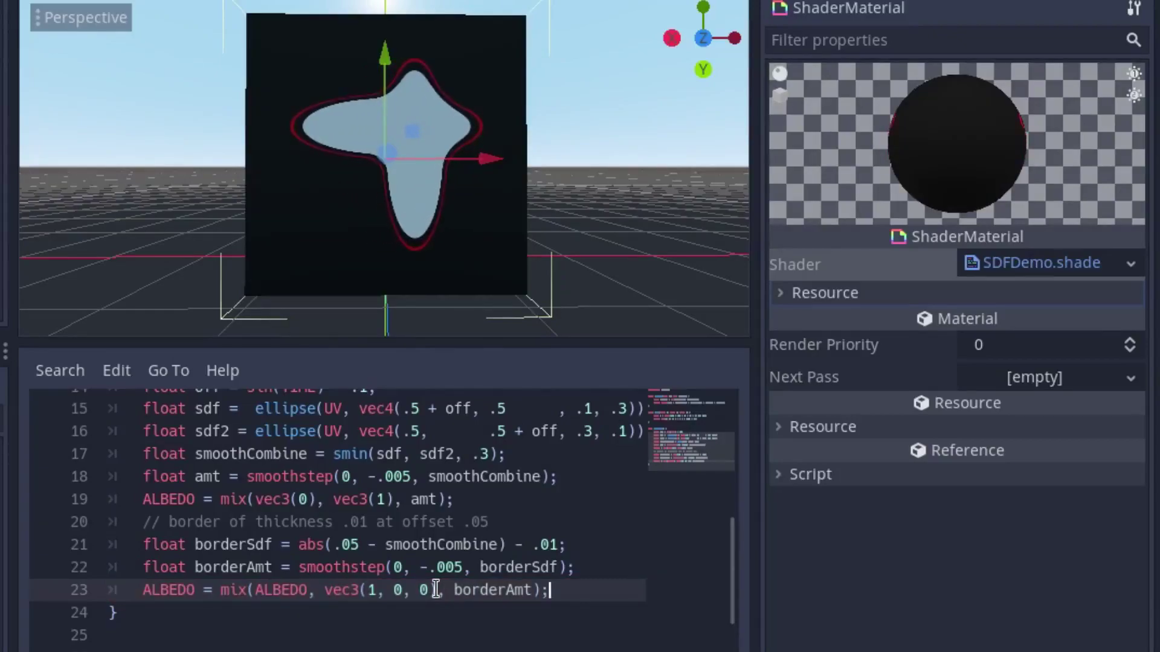
Step: Tweak the border offset value on the borderSdf line
click(436, 589)
key(Up)
key(Up)
text(-)
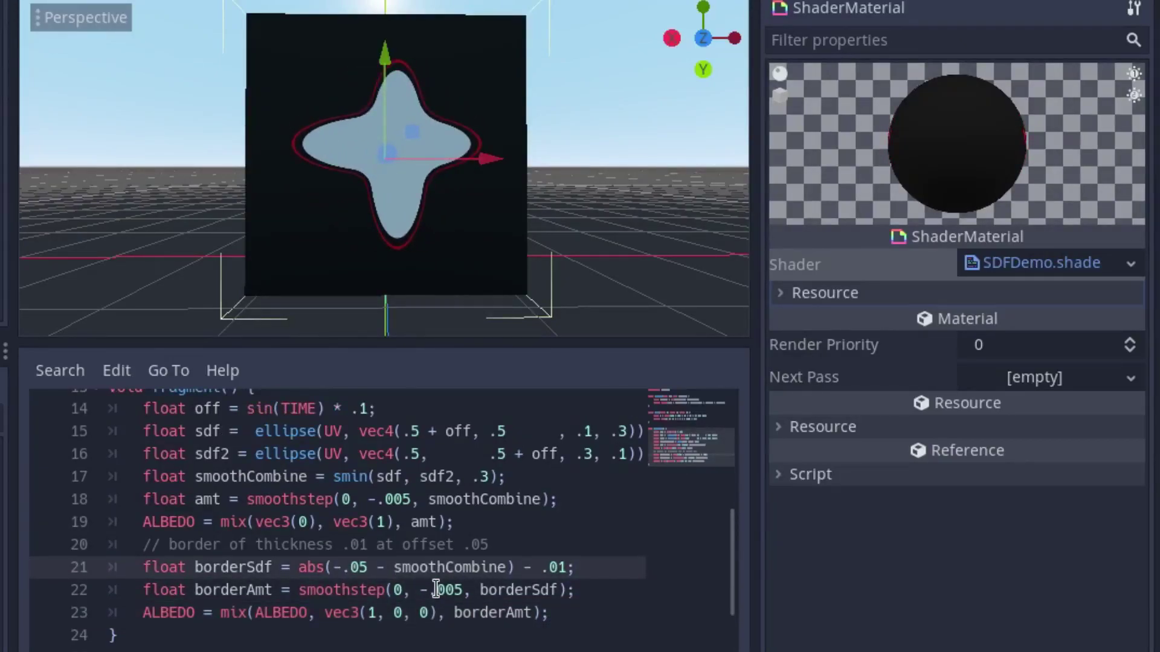
key(BackSpace)
key(Delete)
key(Delete)
key(Delete)
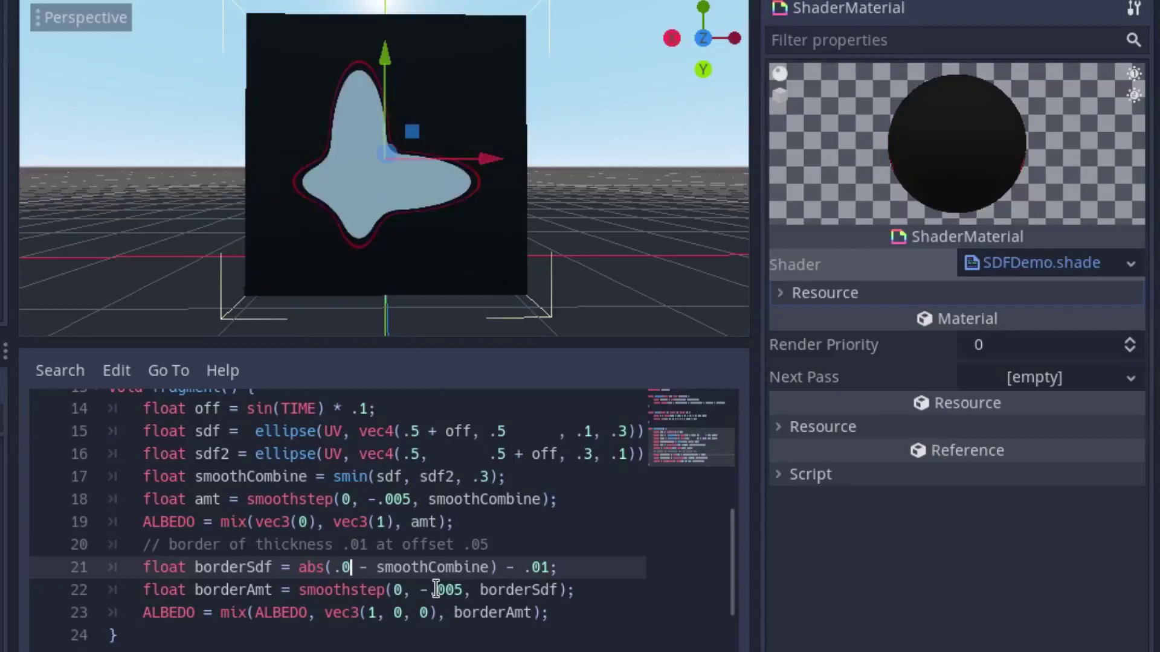
text(.0)
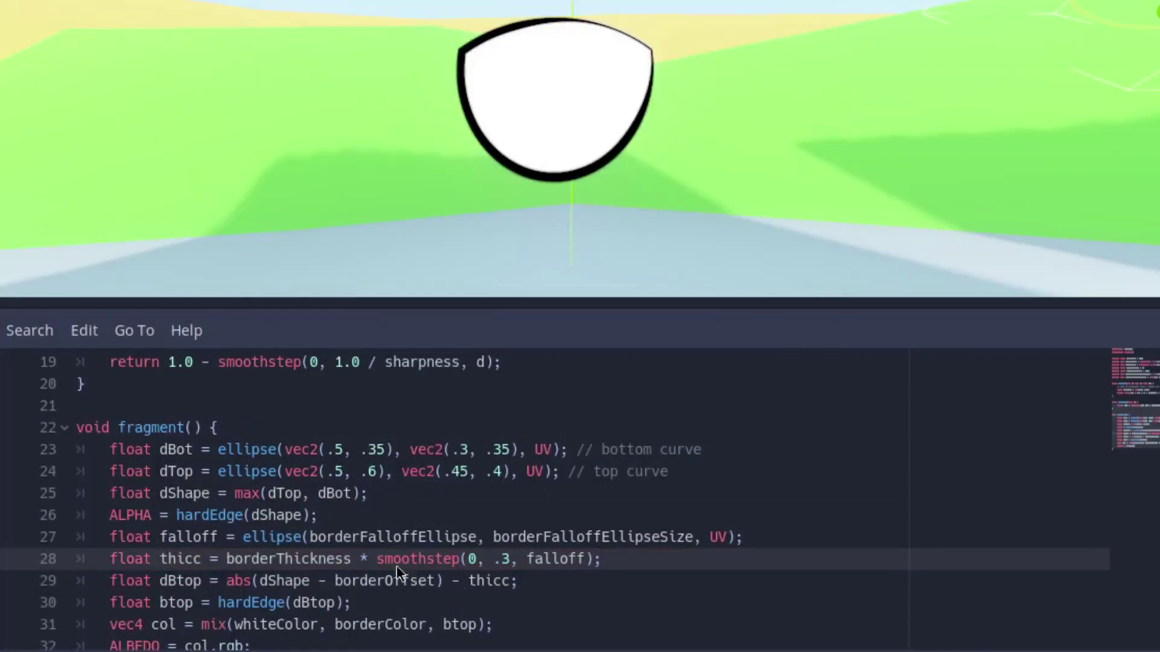
text((1.0 - )
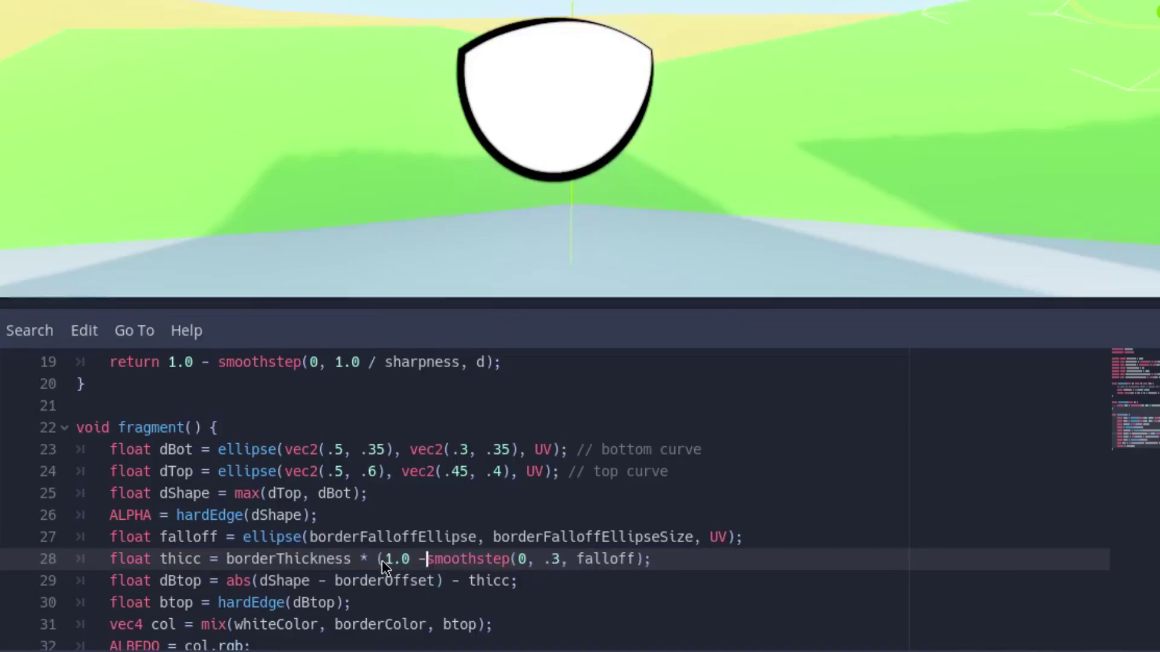
text())
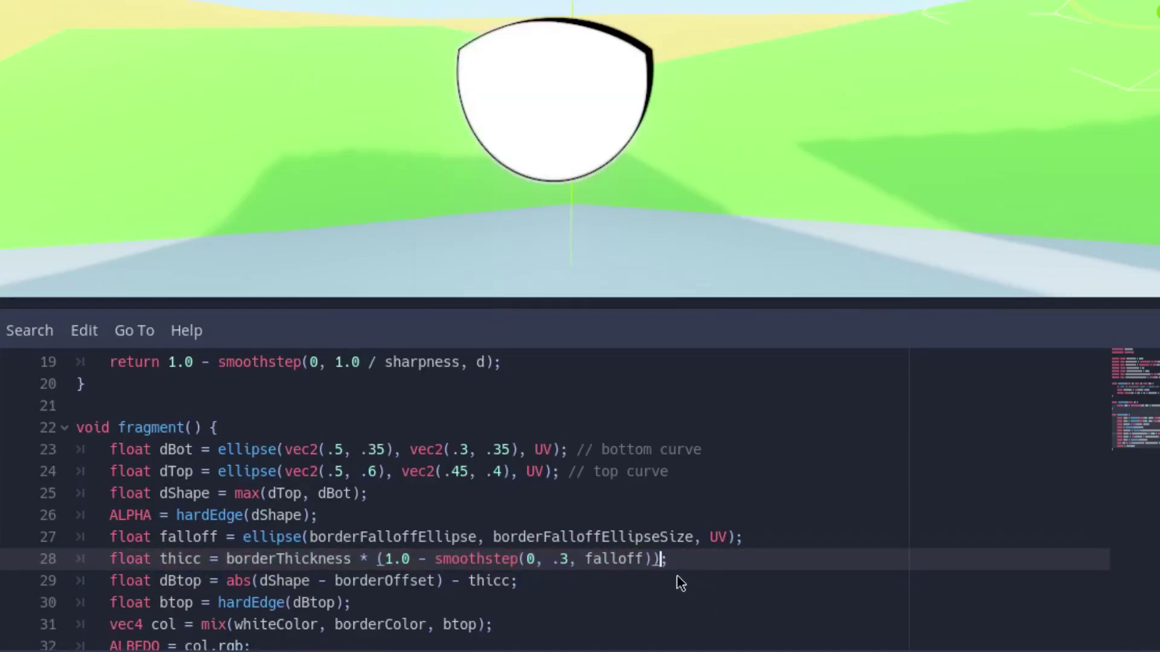
Step: Scroll down to the border thickness line using the smoothstep falloff
scroll(671, 573, down, 1)
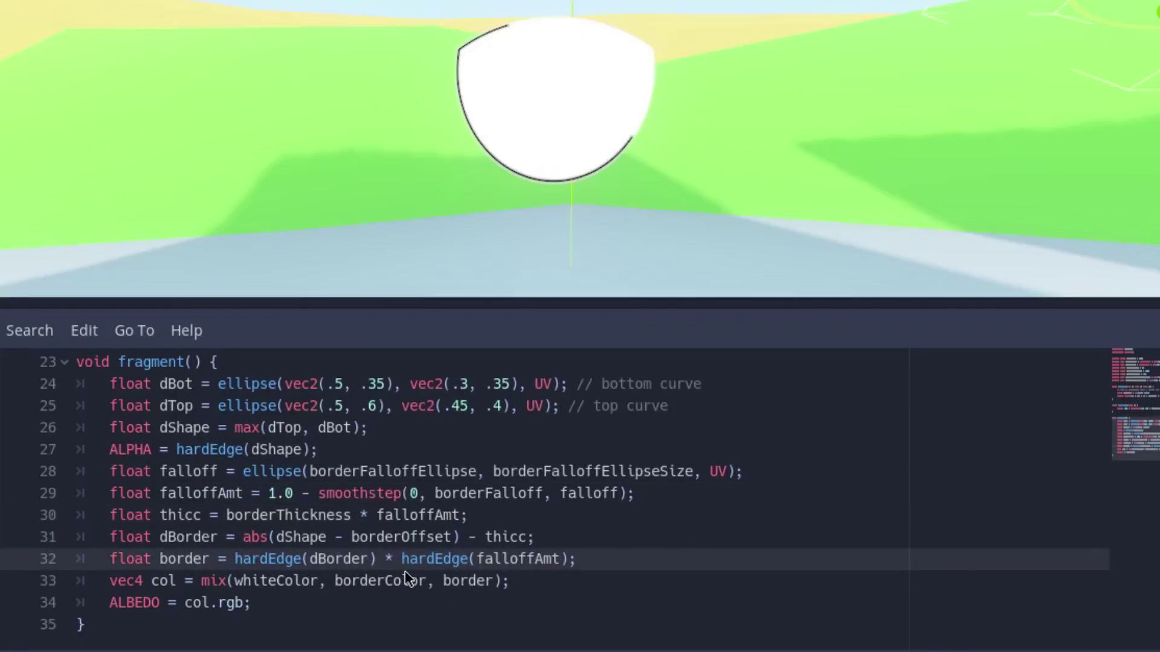
Step: Invert the falloff term so the border uses (1.0 - hardEdge(falloffAmt))
click(405, 570)
text((1.0 -)
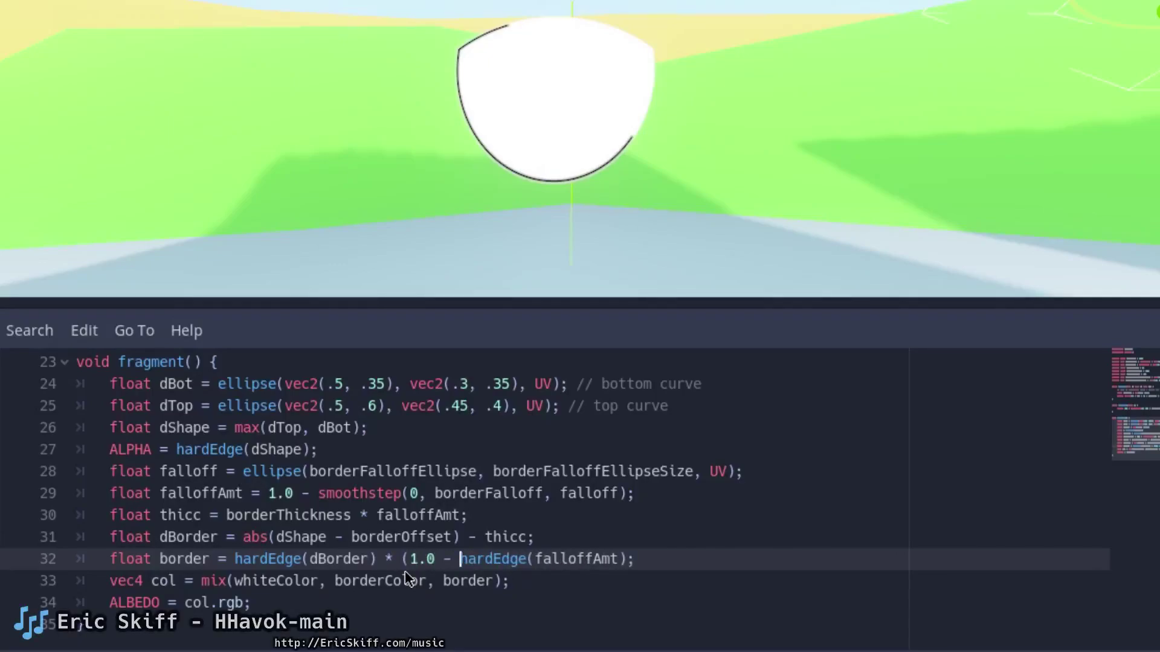
key(Right)
key(Right)
key(Right)
key(Right)
key(Right)
key(Right)
text())
click(554, 598)
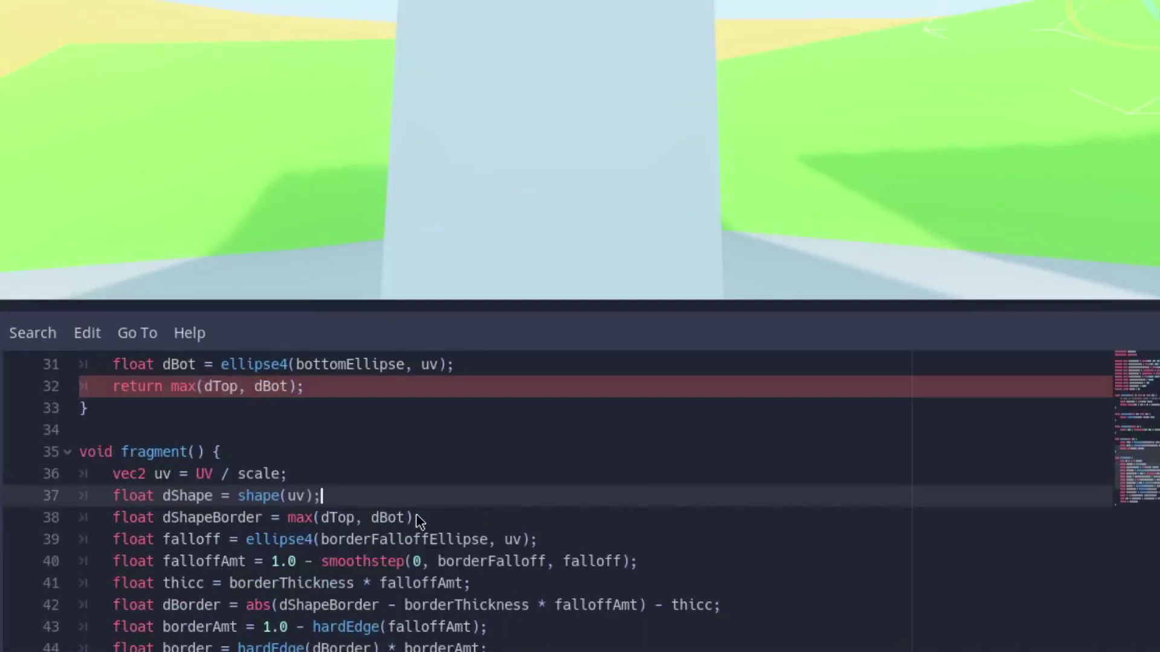
Step: Offset the border with shape(uv + borderOffset) and make shape() return float
click(420, 521)
text(shape(uv + b)
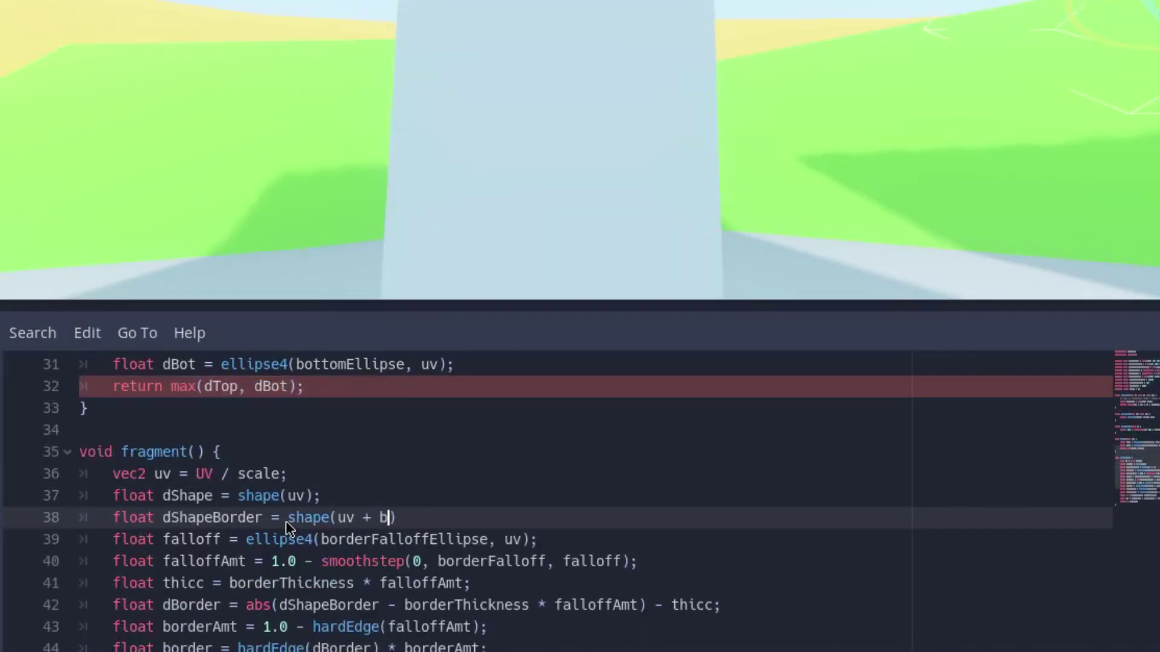
text(orderOffset);)
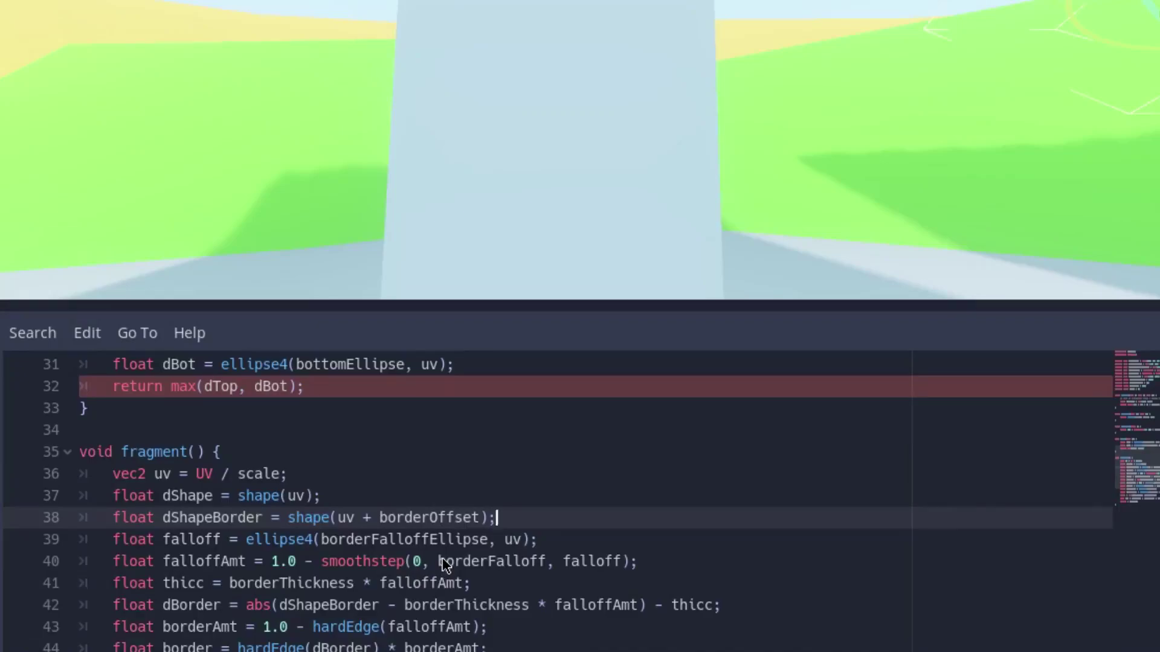
scroll(278, 514, up, 1)
double_click(85, 386)
text(float)
scroll(216, 467, down, 2)
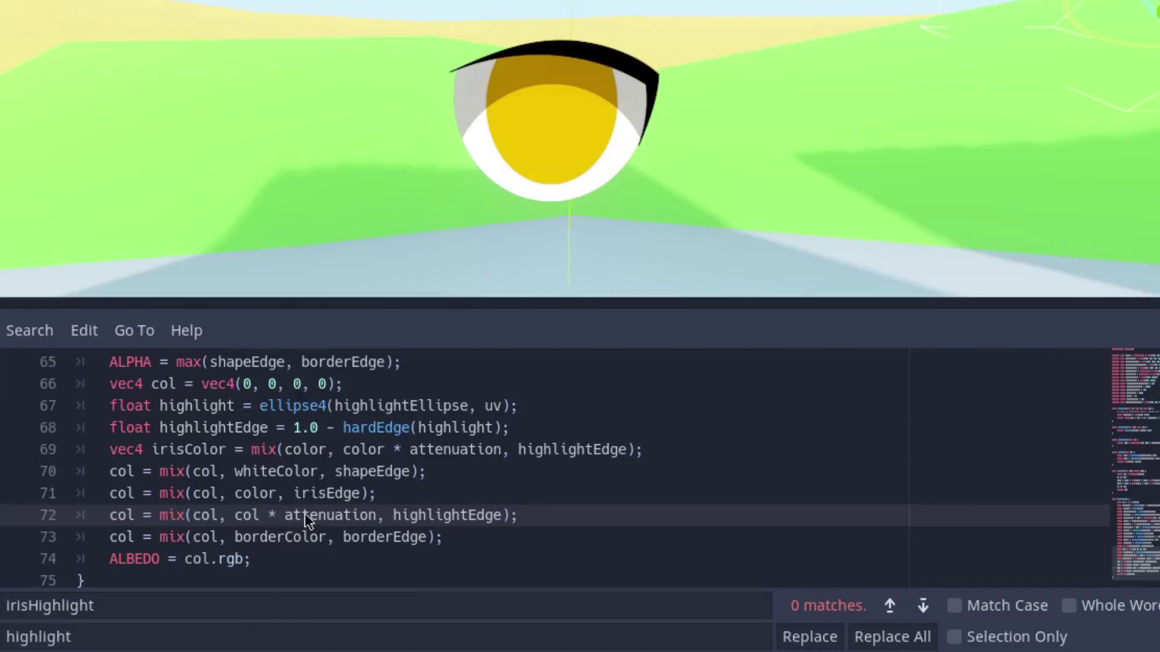
Step: Remove the '1.0 -' inversion from highlightEdge and set its smoothstep falloff to .05
scroll(306, 517, up, 15)
click(421, 486)
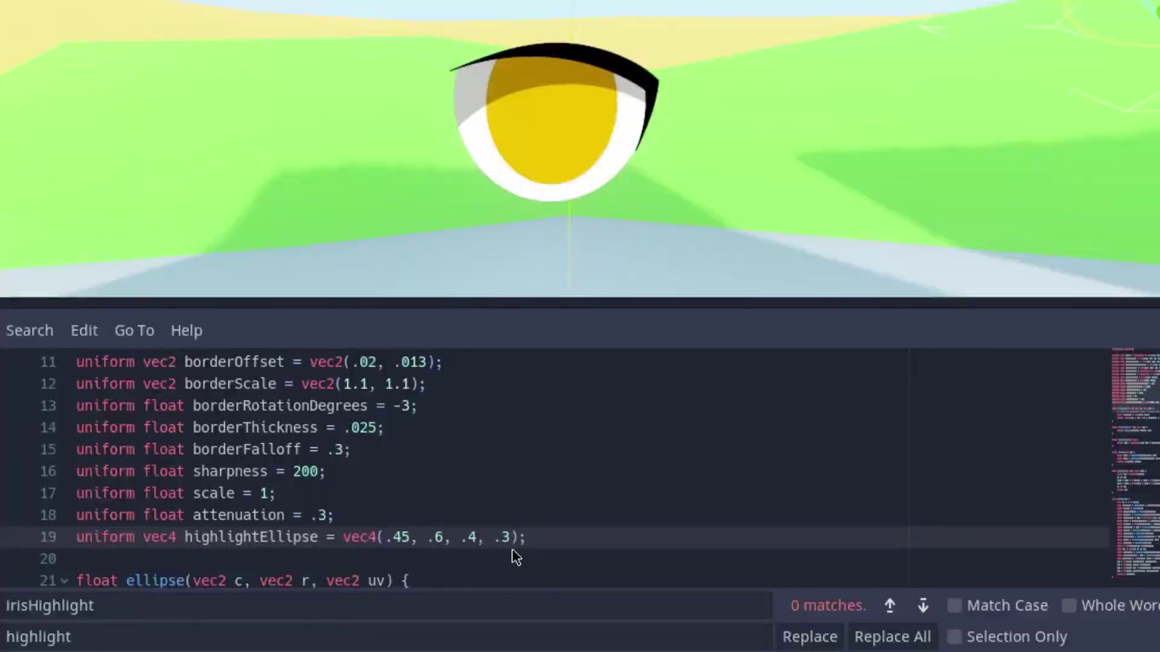
scroll(379, 422, down, 8)
scroll(379, 423, down, 9)
click(599, 474)
drag(293, 472, 343, 472)
key(Delete)
double_click(423, 472)
text(05)
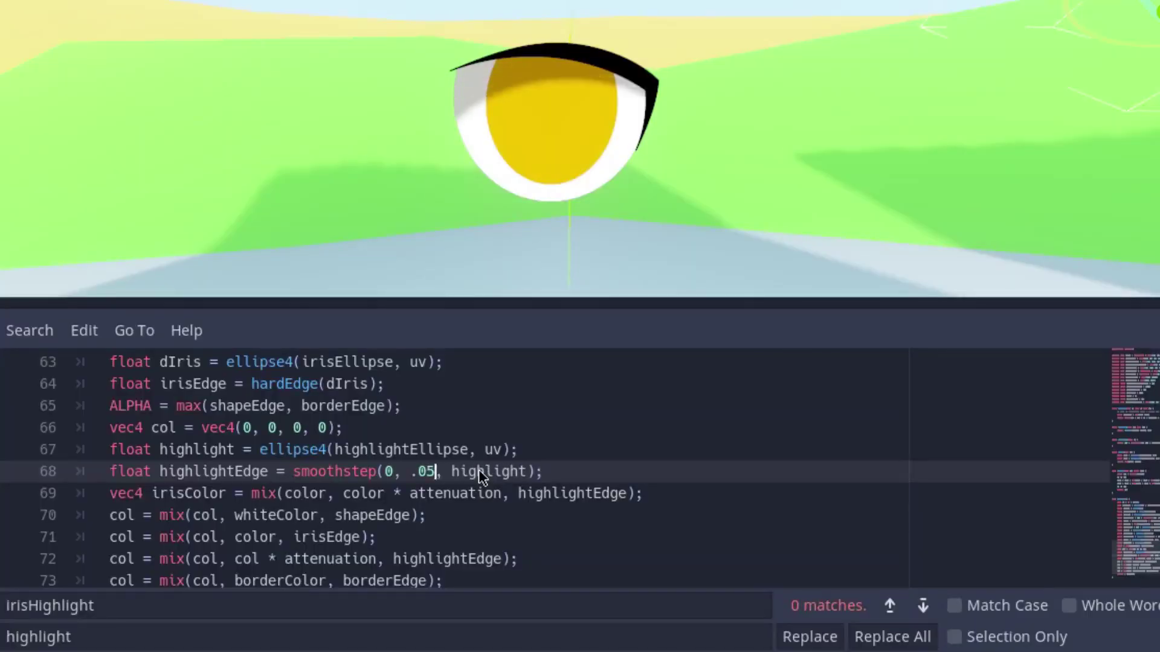
Step: Set the iris gradient falloff to .03 and make irisGradientOffset's vertical value negative
scroll(318, 498, up, 1)
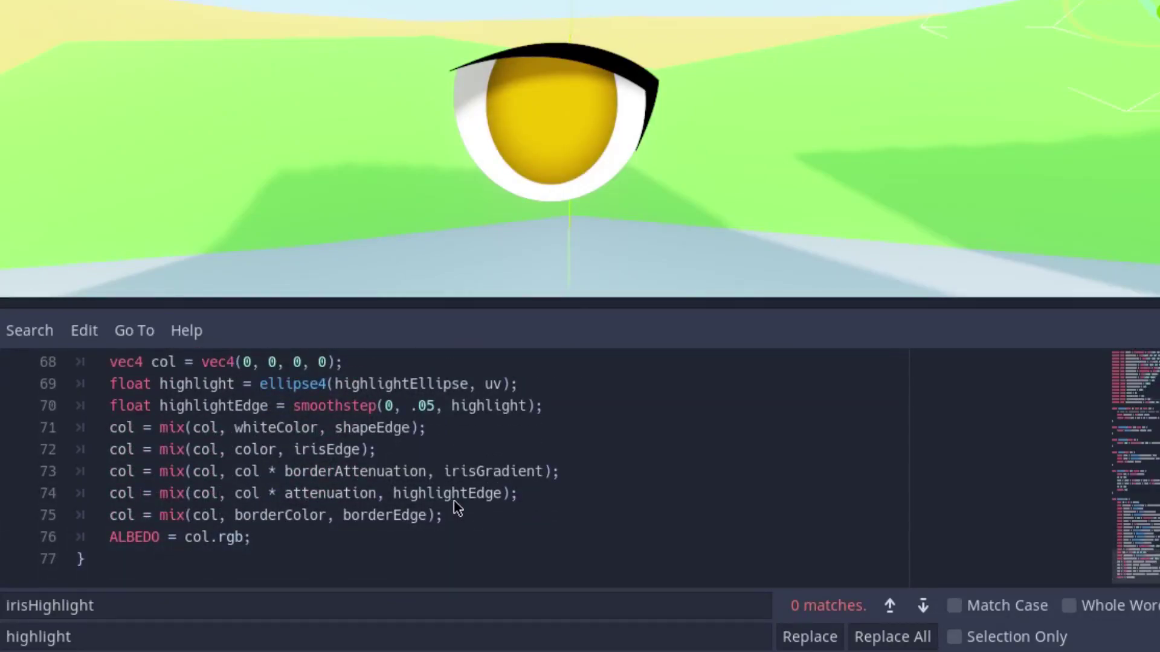
scroll(457, 504, up, 1)
scroll(456, 504, up, 1)
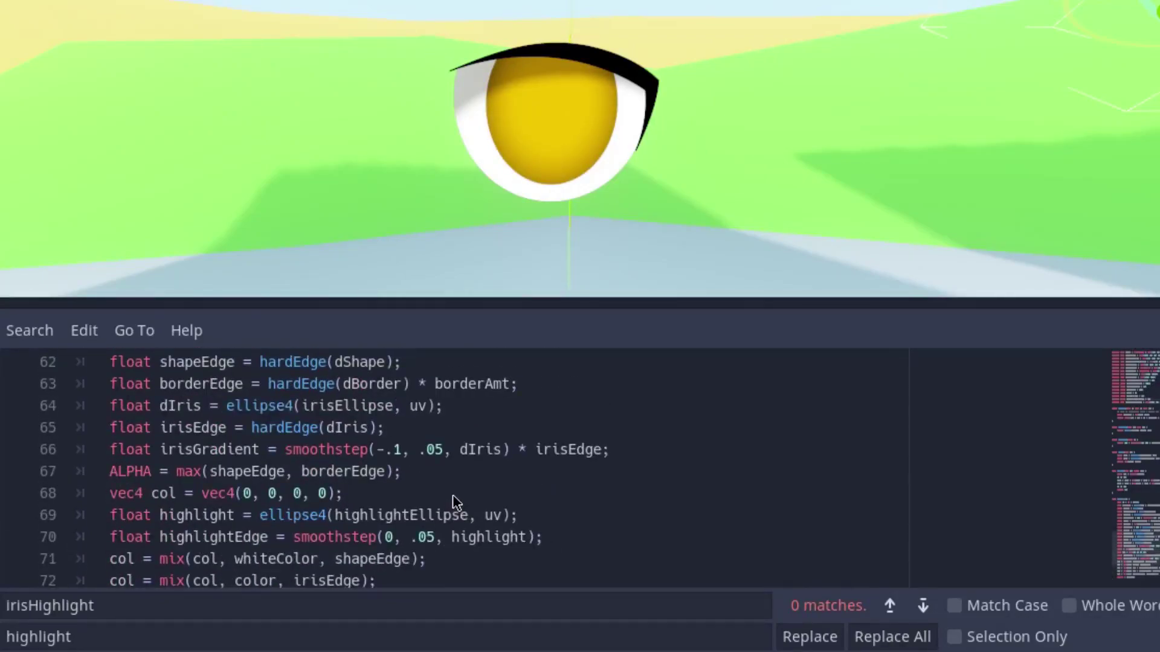
double_click(436, 449)
text(03)
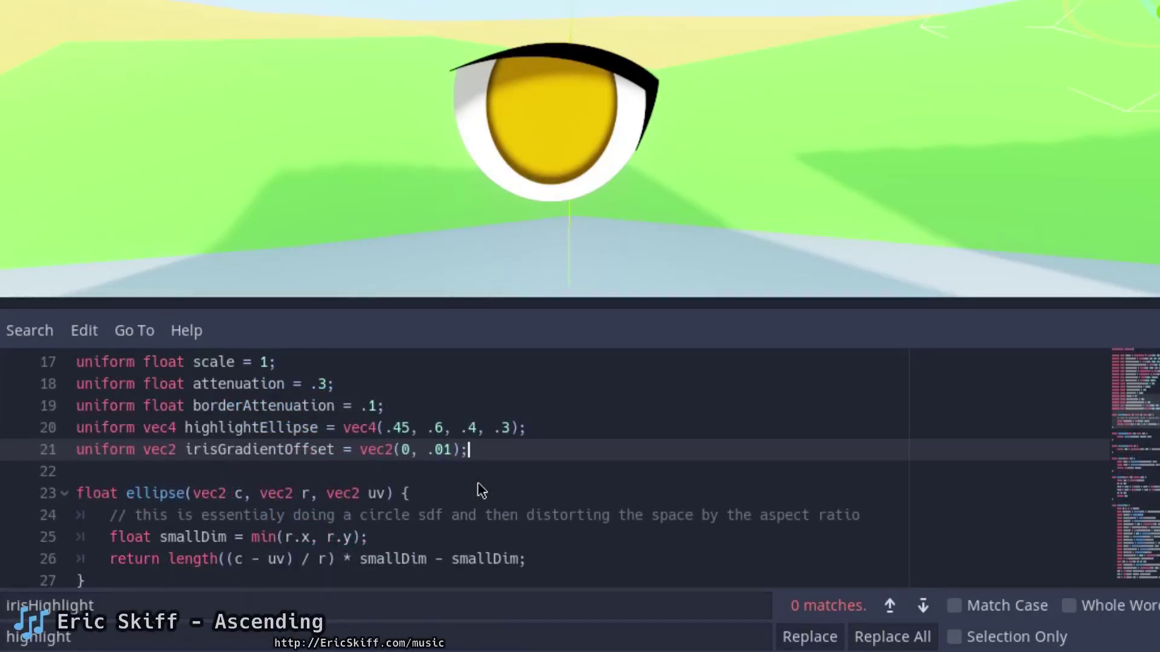
click(432, 451)
text(-)
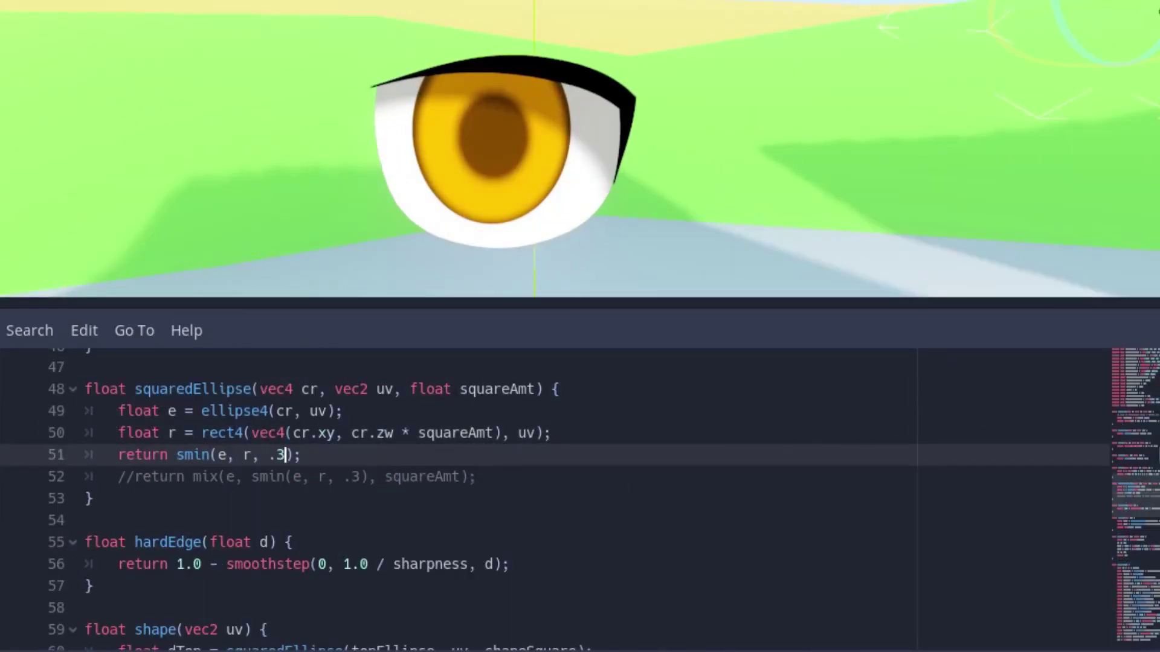
Step: Try shapeSquare values 0, .6 and .5
scroll(499, 519, up, 3)
scroll(499, 519, up, 7)
click(335, 494)
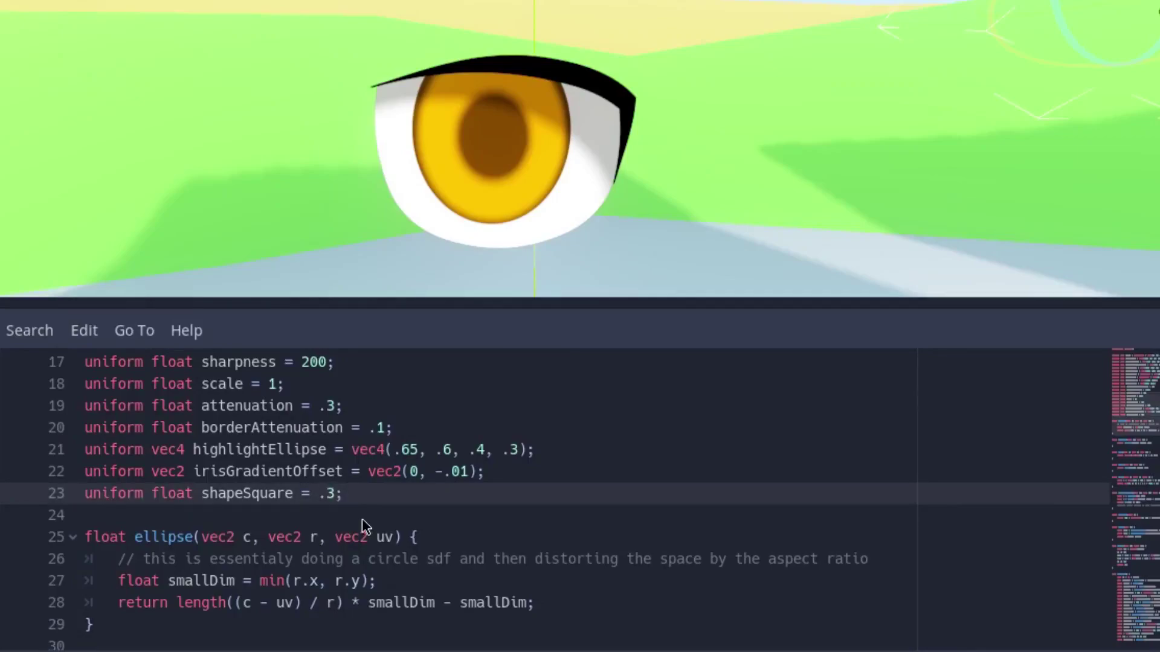
key(BackSpace)
key(BackSpace)
text(0)
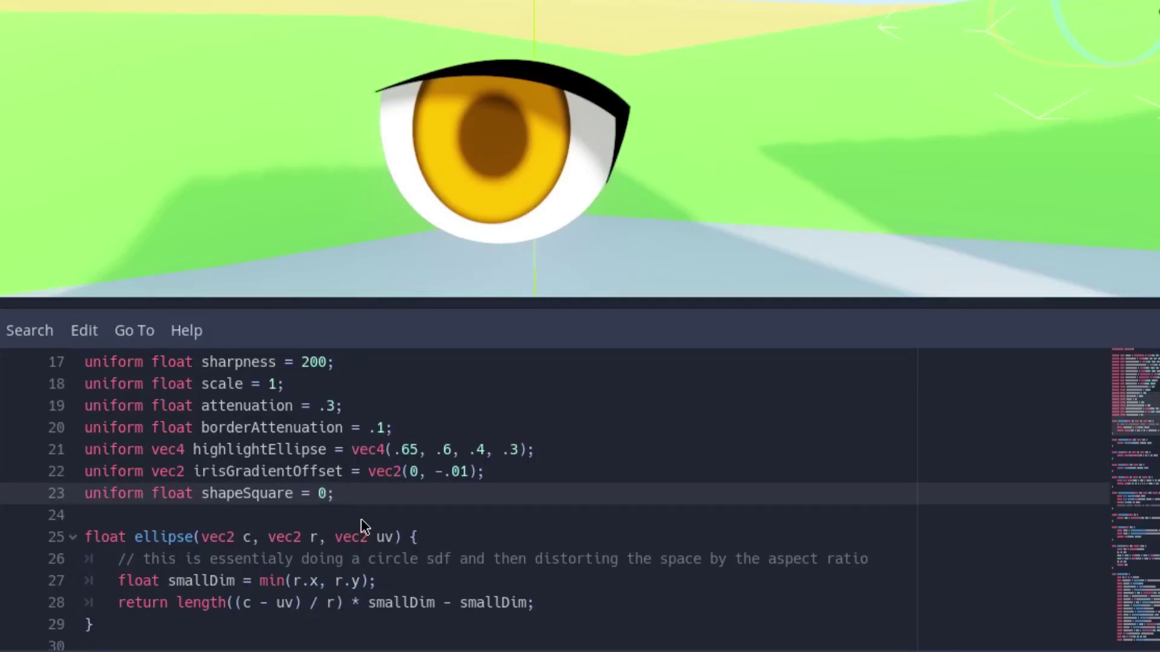
key(BackSpace)
text(.6)
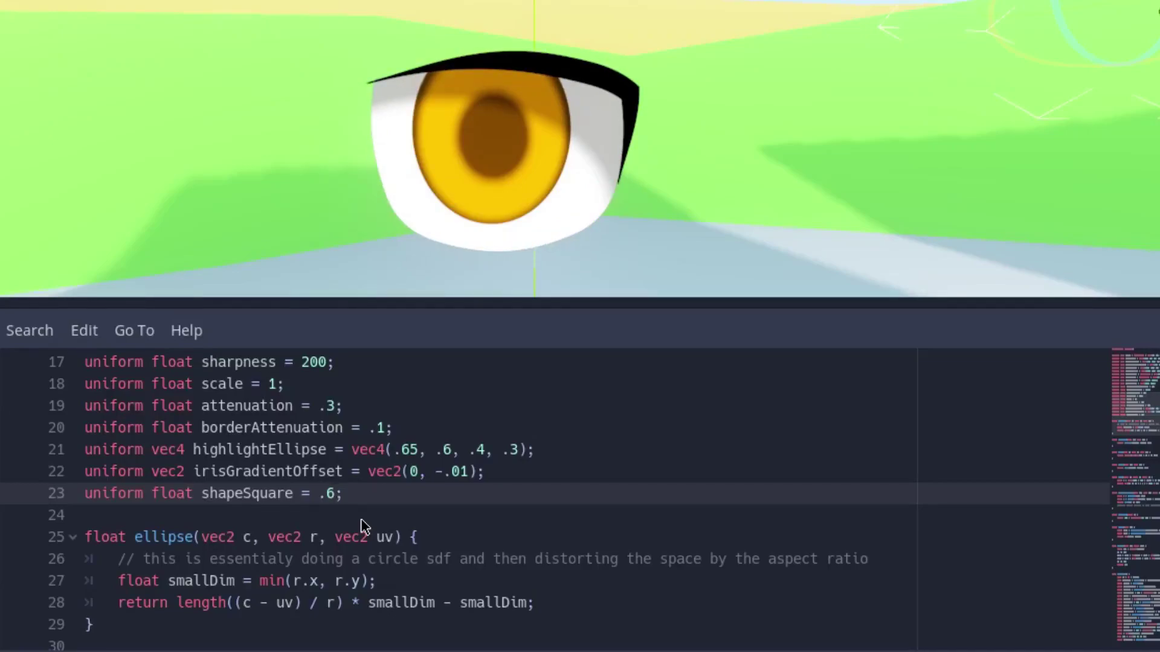
key(BackSpace)
text(5)
Step: Test higher shapeSquare values of .9 and .99
scroll(447, 532, down, 1)
scroll(450, 533, up, 1)
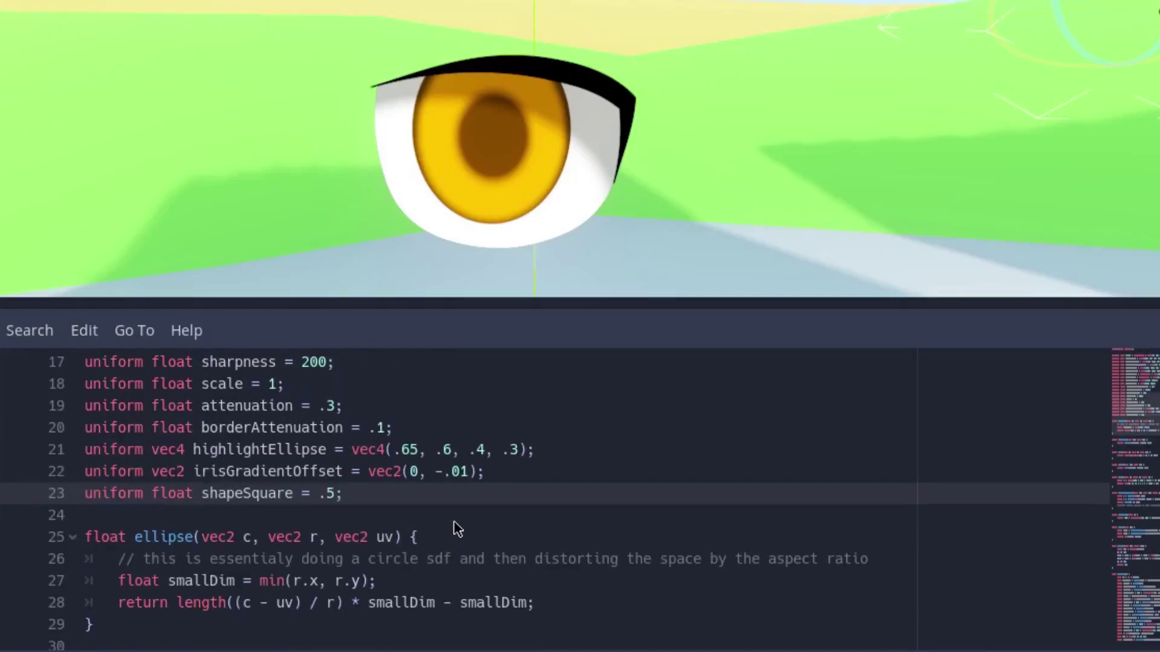
scroll(454, 521, down, 8)
scroll(454, 520, down, 1)
scroll(458, 526, up, 1)
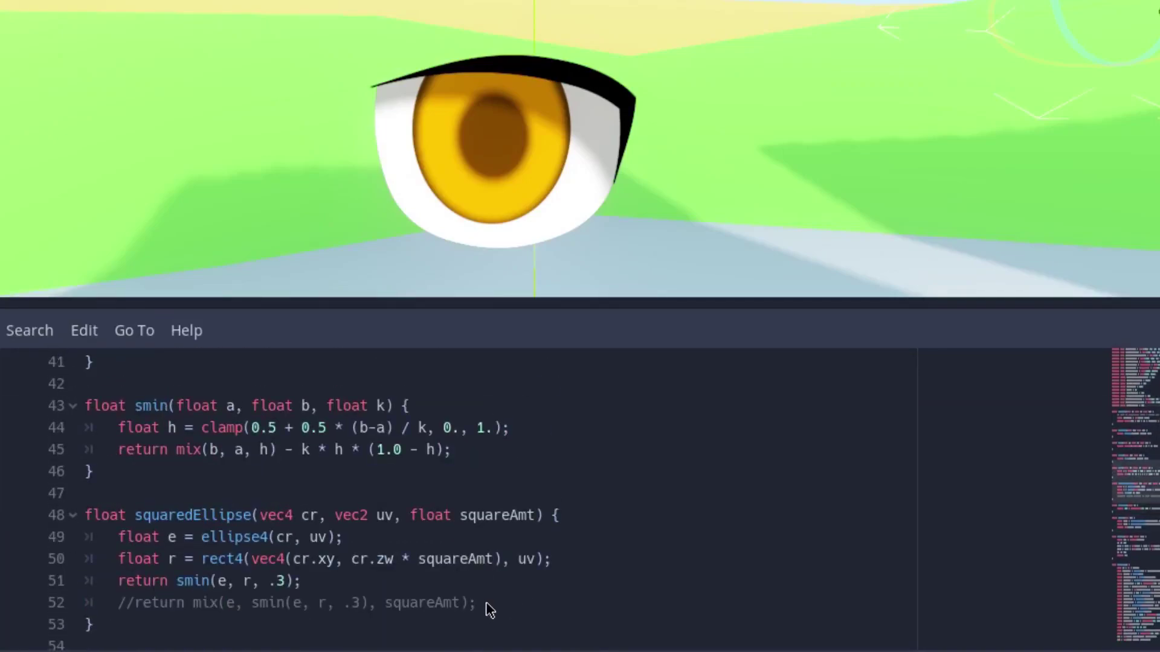
drag(486, 601, 472, 588)
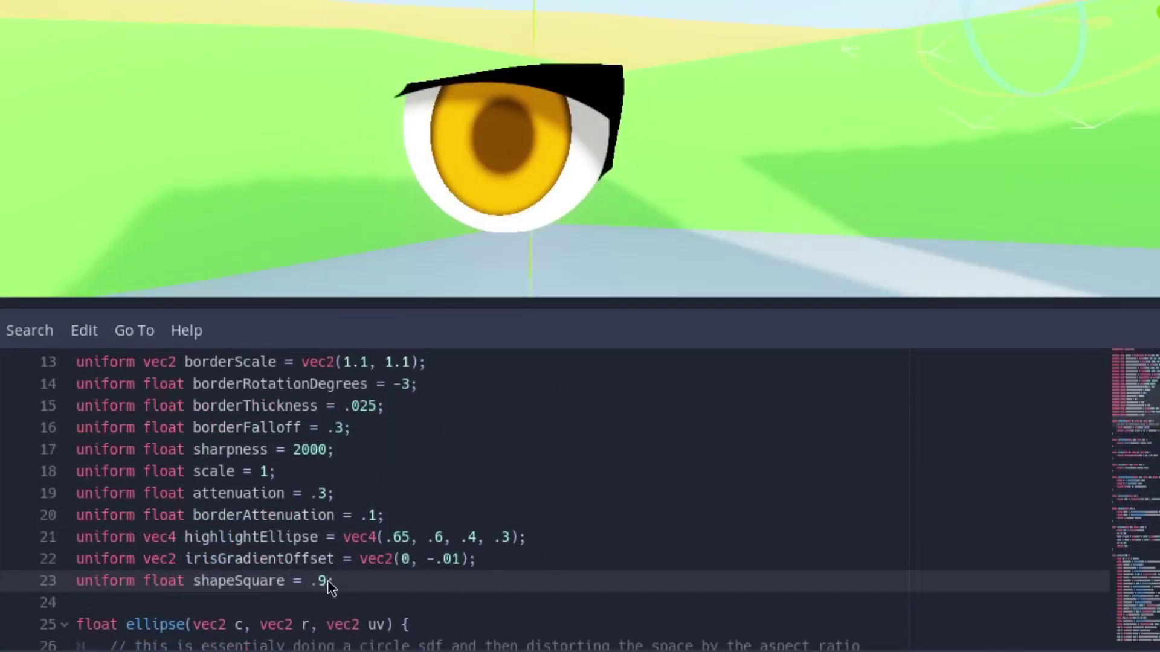
text(0)
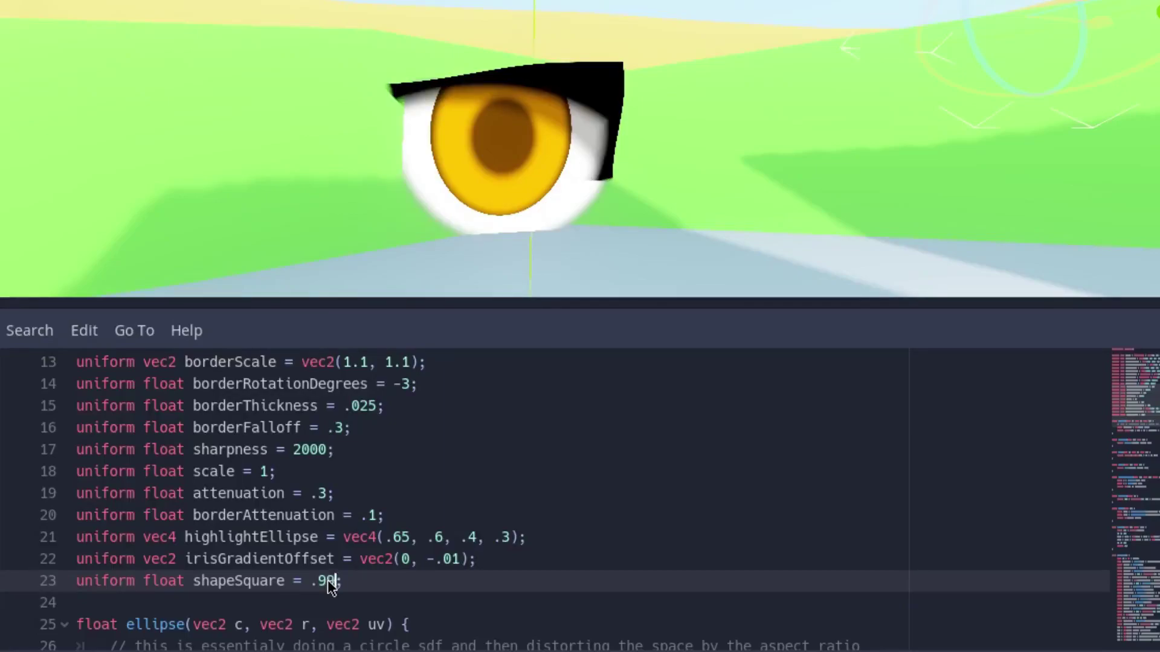
key(BackSpace)
text(9)
Step: Lower sharpness from 2000 to 200 and settle shapeSquare back at .5
click(317, 450)
key(BackSpace)
click(336, 581)
key(BackSpace)
key(BackSpace)
text(5)
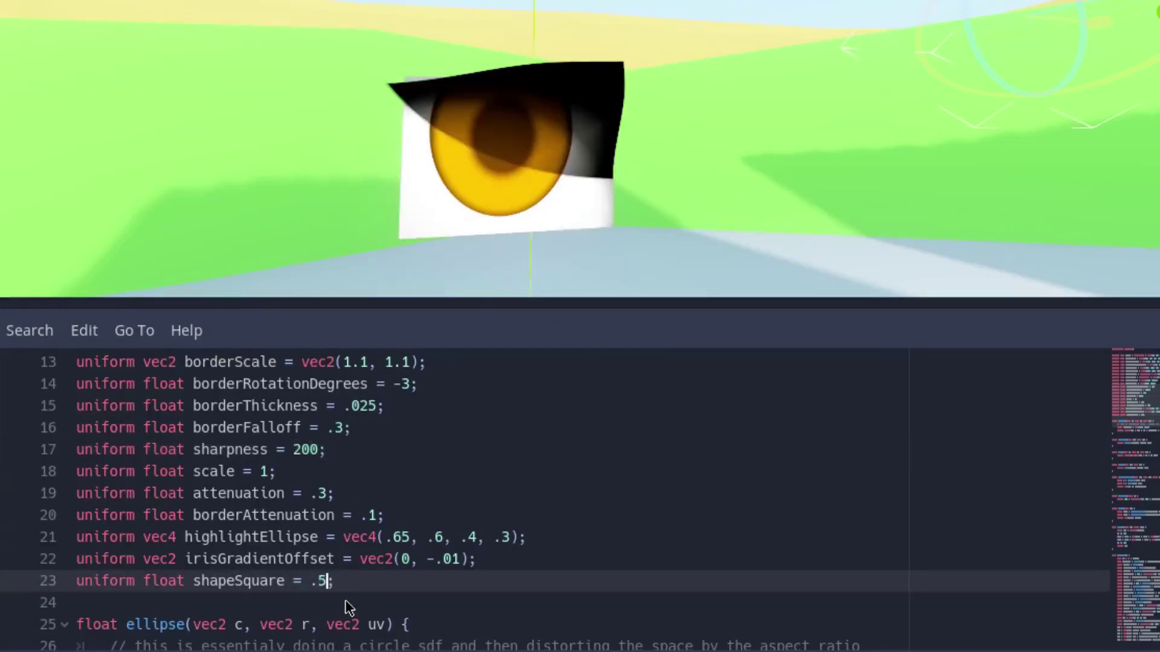
scroll(363, 546, down, 6)
scroll(369, 543, down, 6)
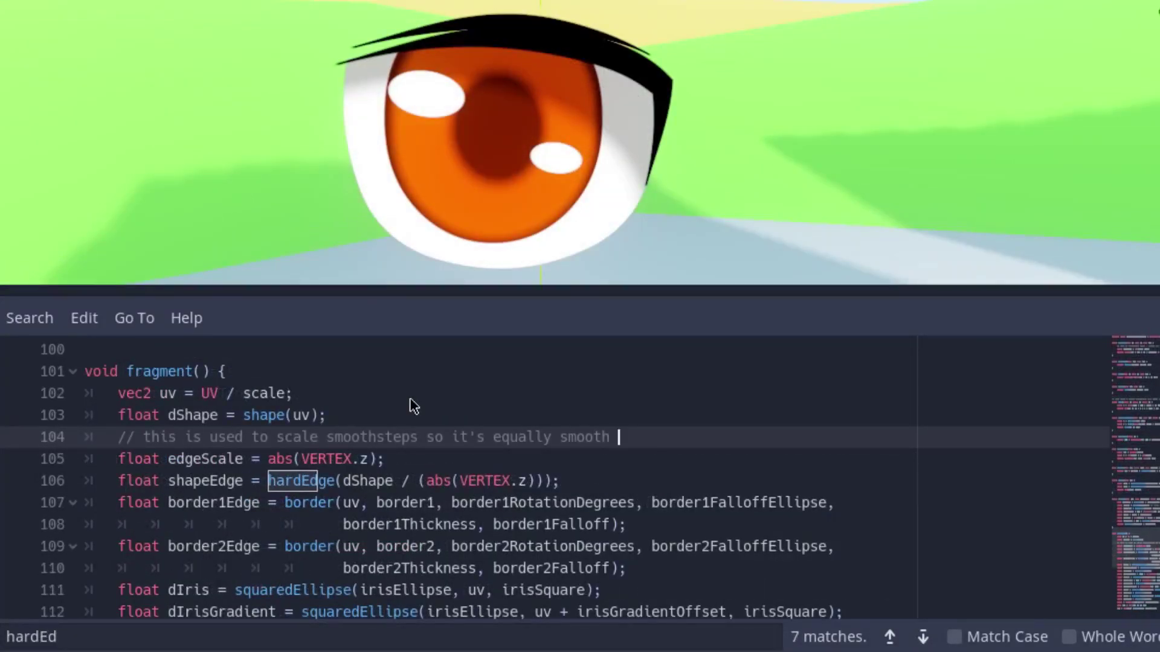
Step: Add comments explaining edge scaling avoids close-up blur and distant aliasing
text(re)
text(gardless of distanc)
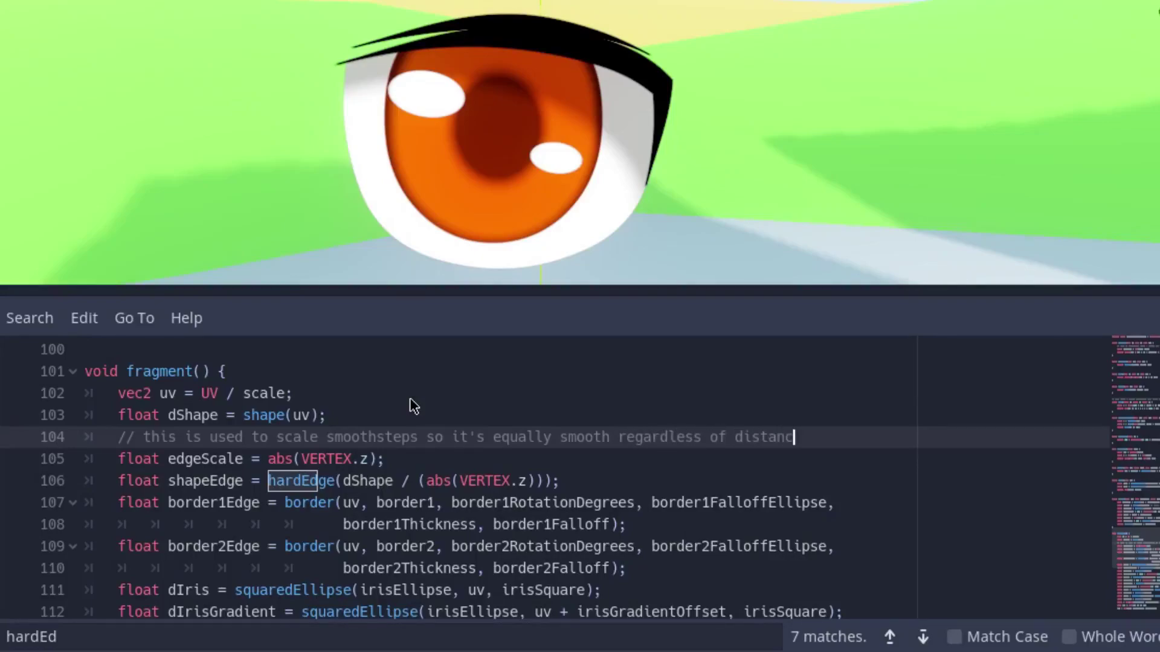
text(e.)
key(Return)
text(// if I didn')
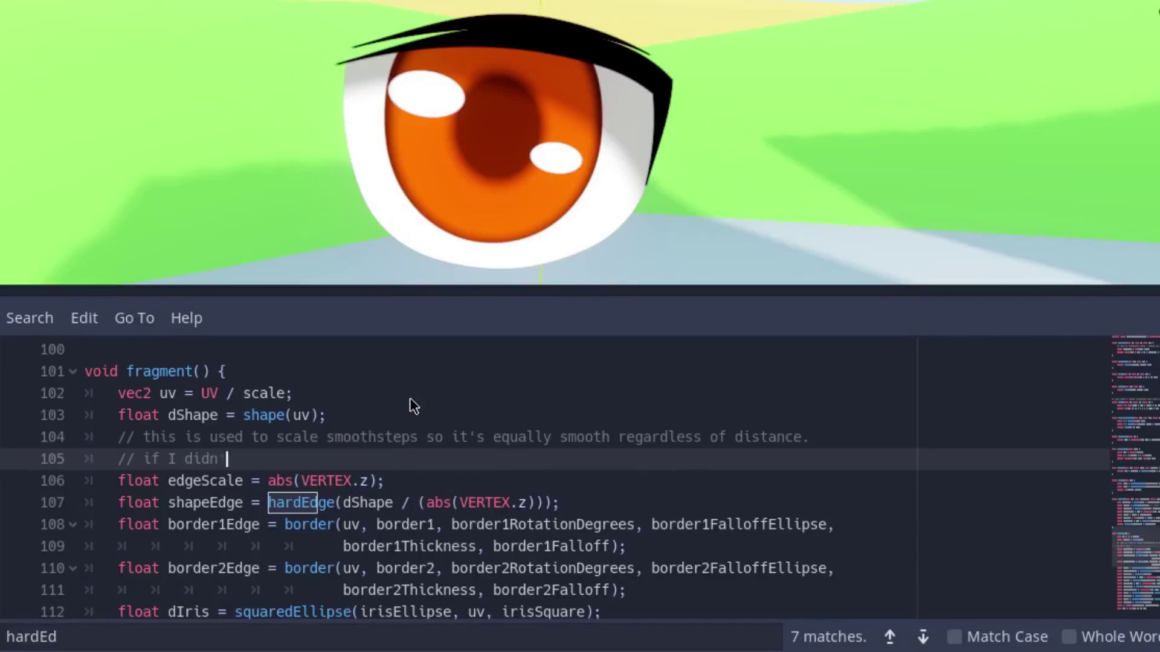
text(t do this, it woulkd)
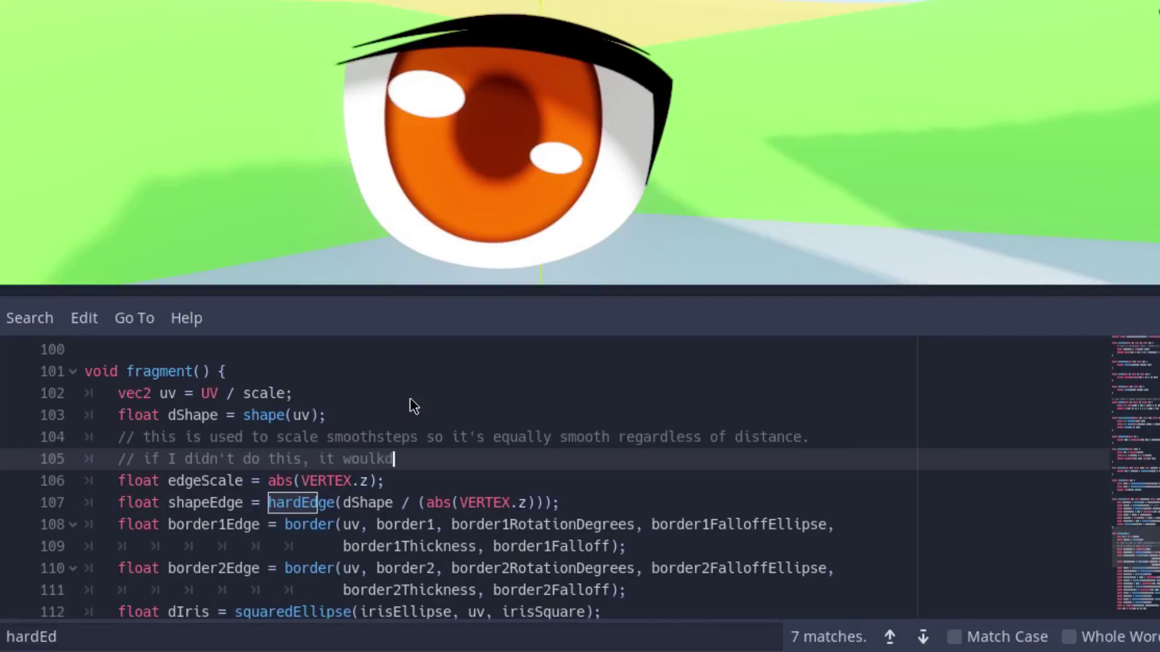
key(BackSpace)
key(BackSpace)
text(d become )
text(blurry close-)
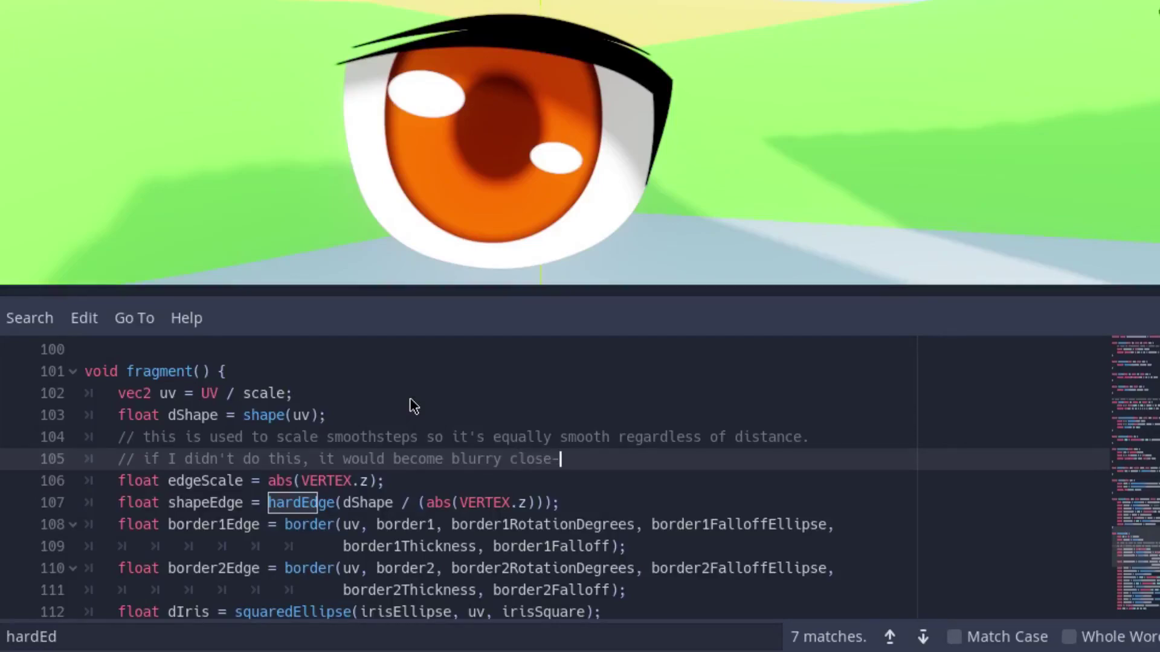
text(up and aliased)
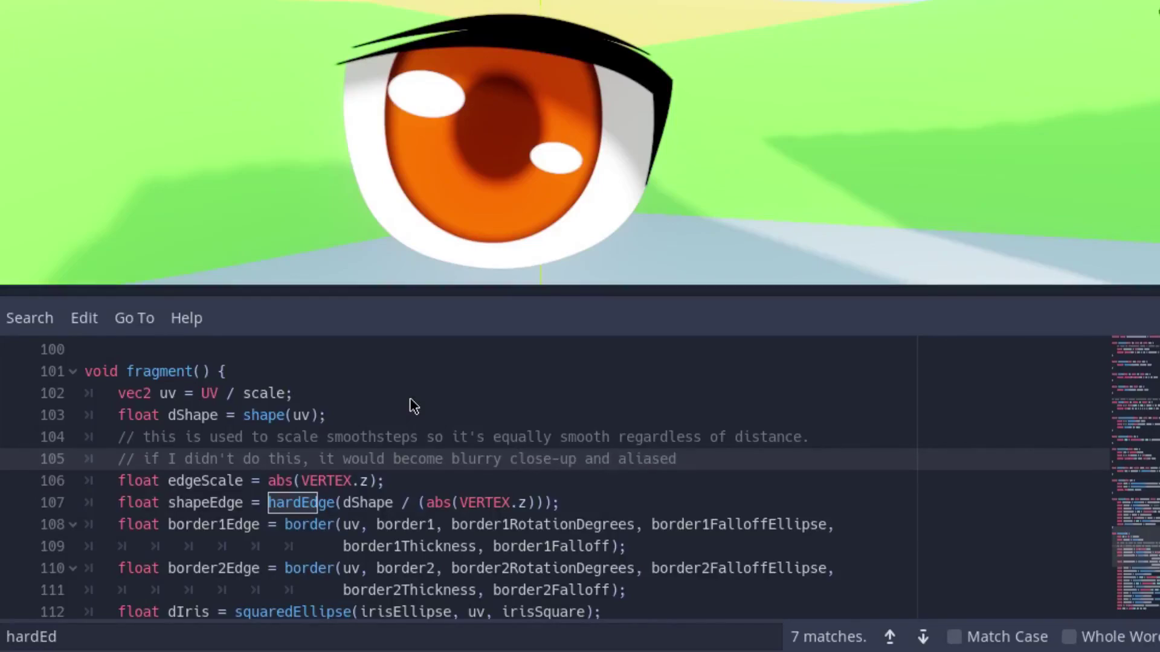
text( from afar)
Step: Divide the shape edge by edgeScale in place of abs(VERTEX.z)
click(460, 505)
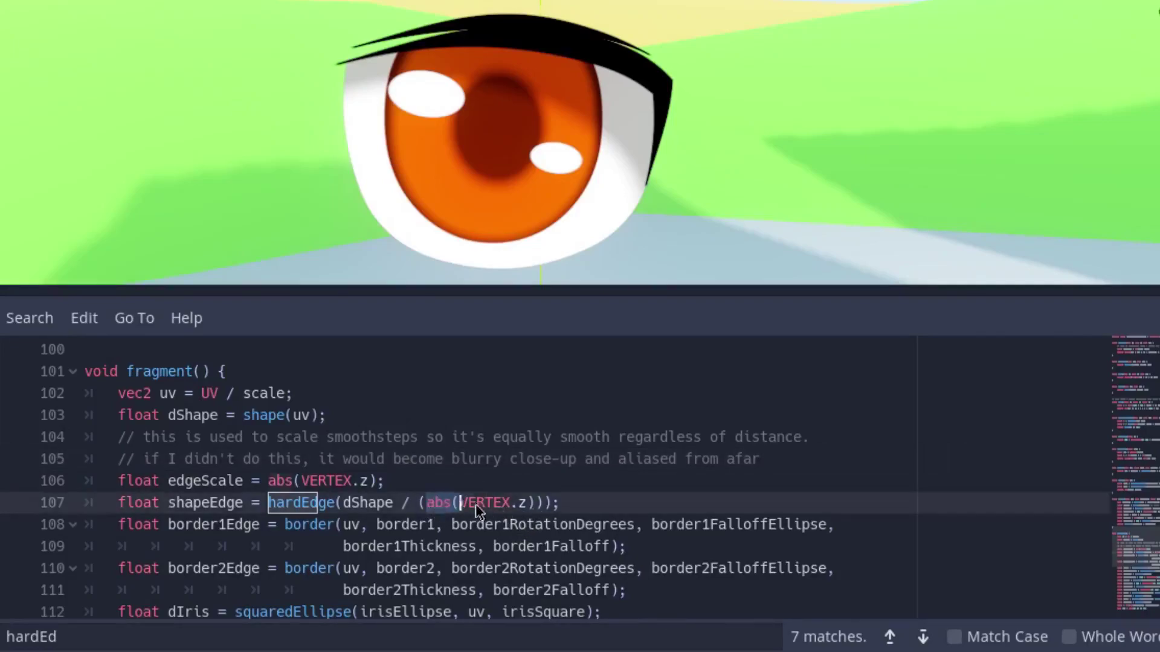
text(e)
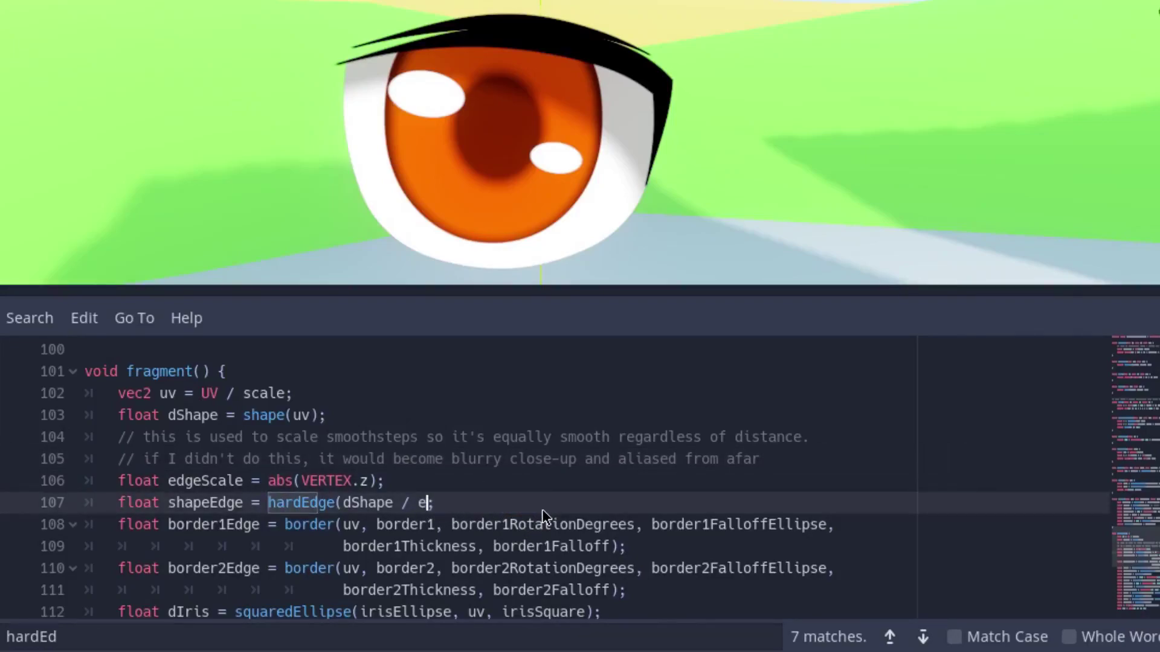
text(dgeScale))
drag(498, 507, 400, 509)
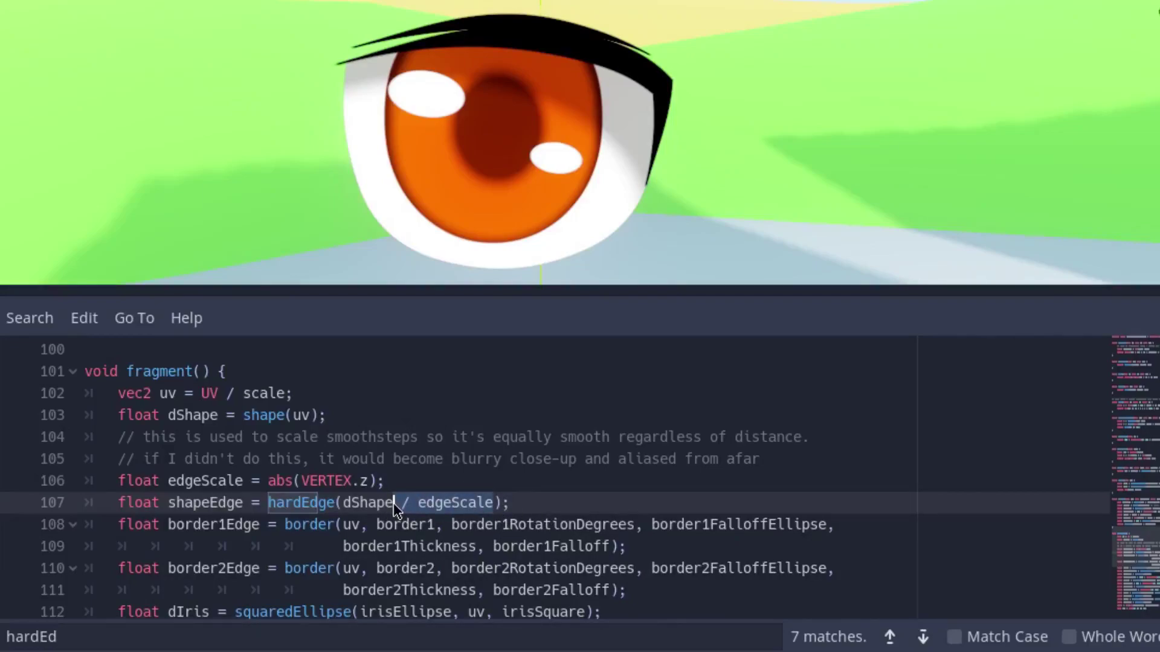
scroll(393, 503, down, 2)
scroll(400, 506, up, 2)
drag(393, 502, 386, 504)
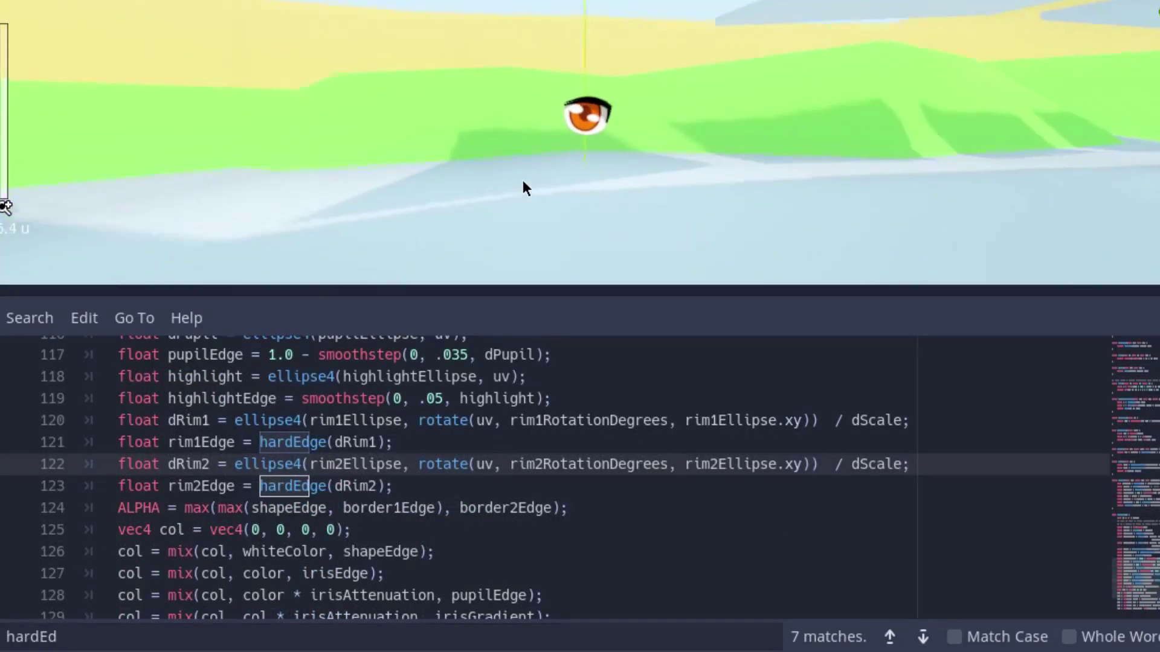
scroll(523, 182, up, 5)
click(462, 486)
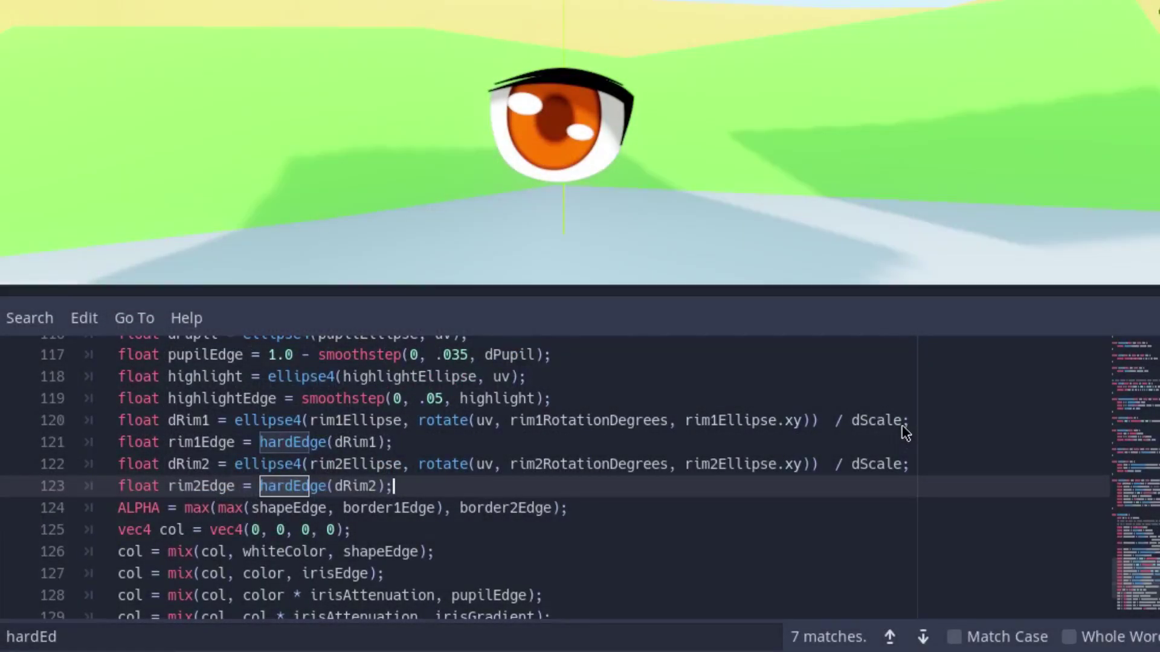
click(903, 424)
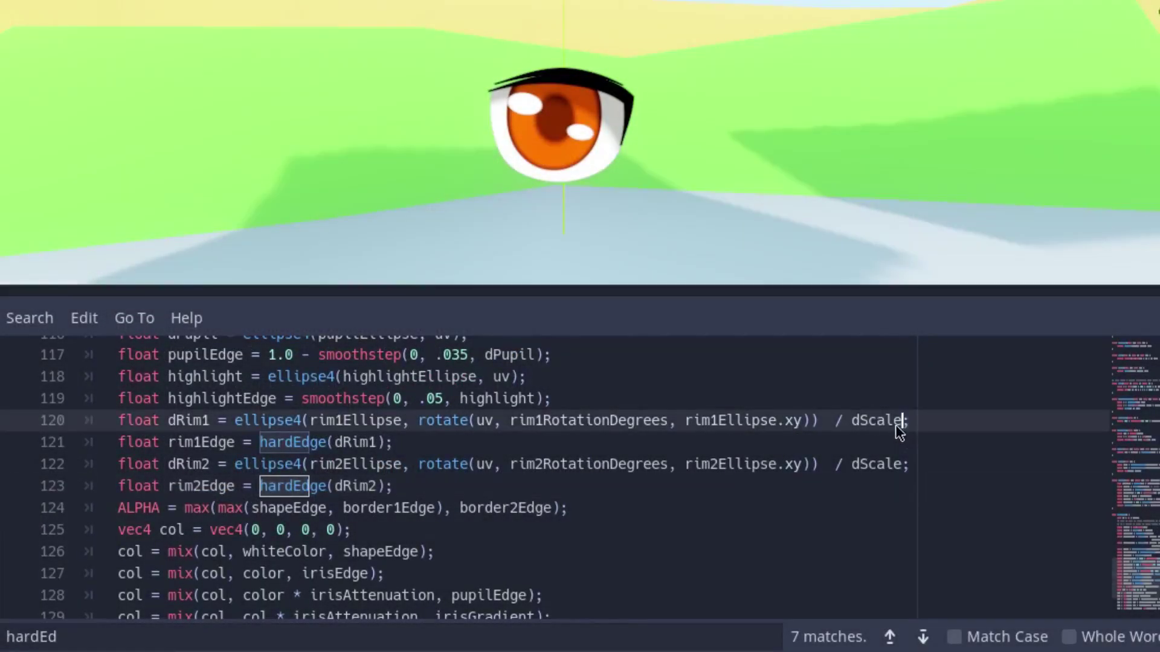
Step: Edit the rim1 dScale term and add vec4 col = mix(right, left, left.a)
drag(850, 426, 832, 425)
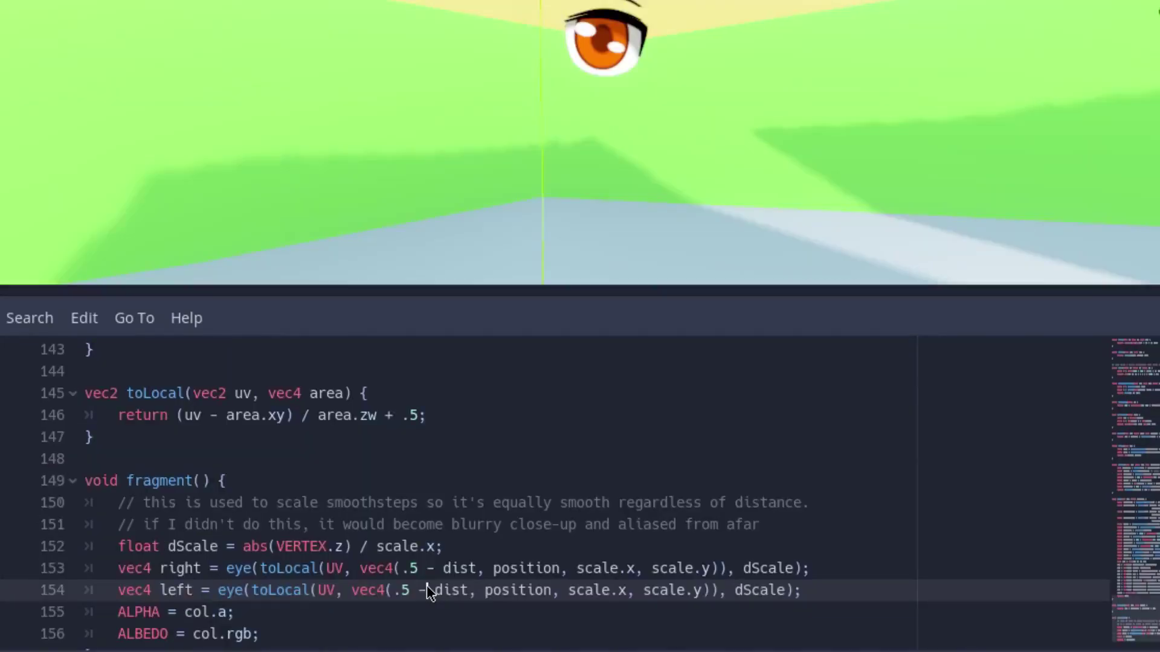
text(+)
click(812, 593)
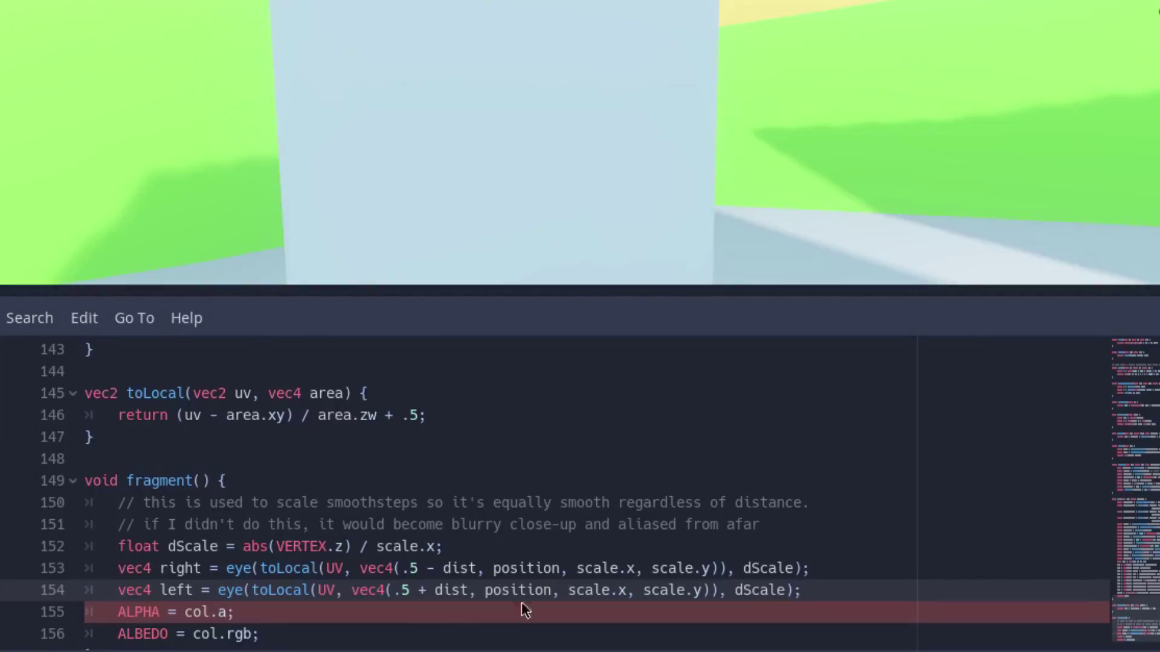
key(Return)
text(vec)
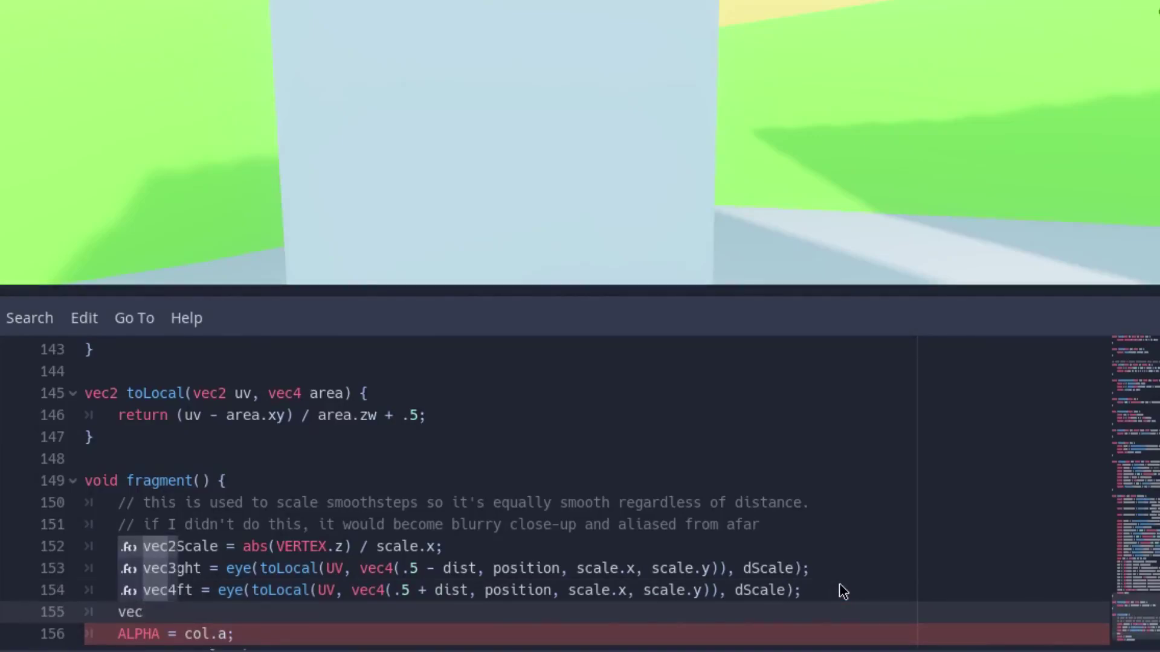
text(4 col = mix*)
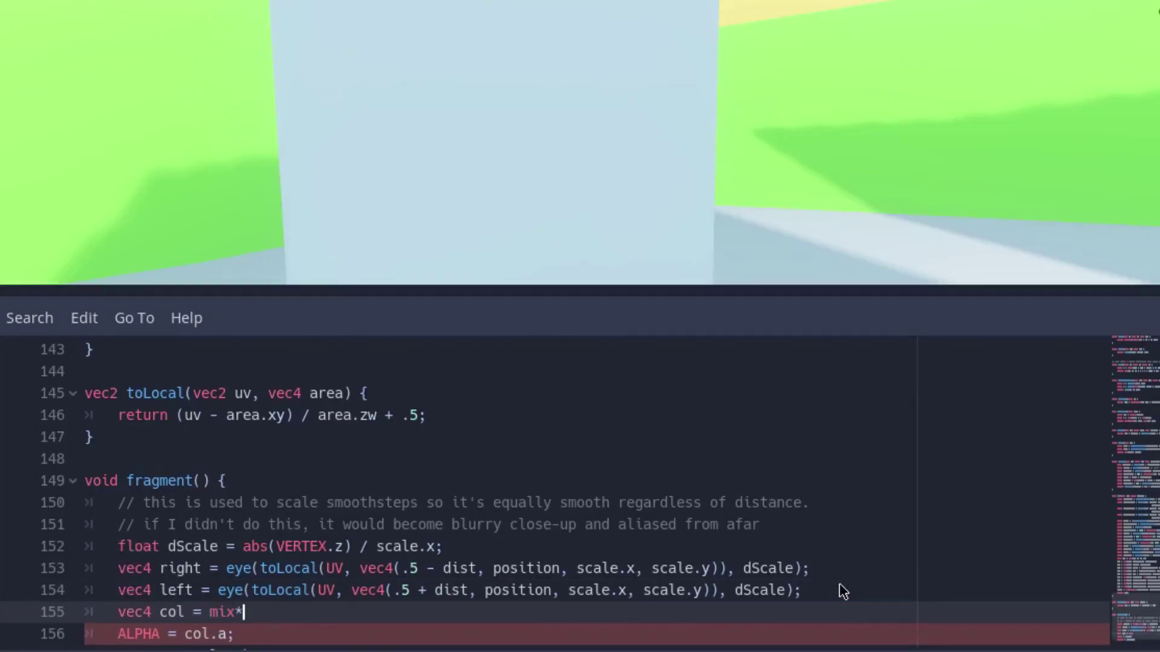
text((right, left, )
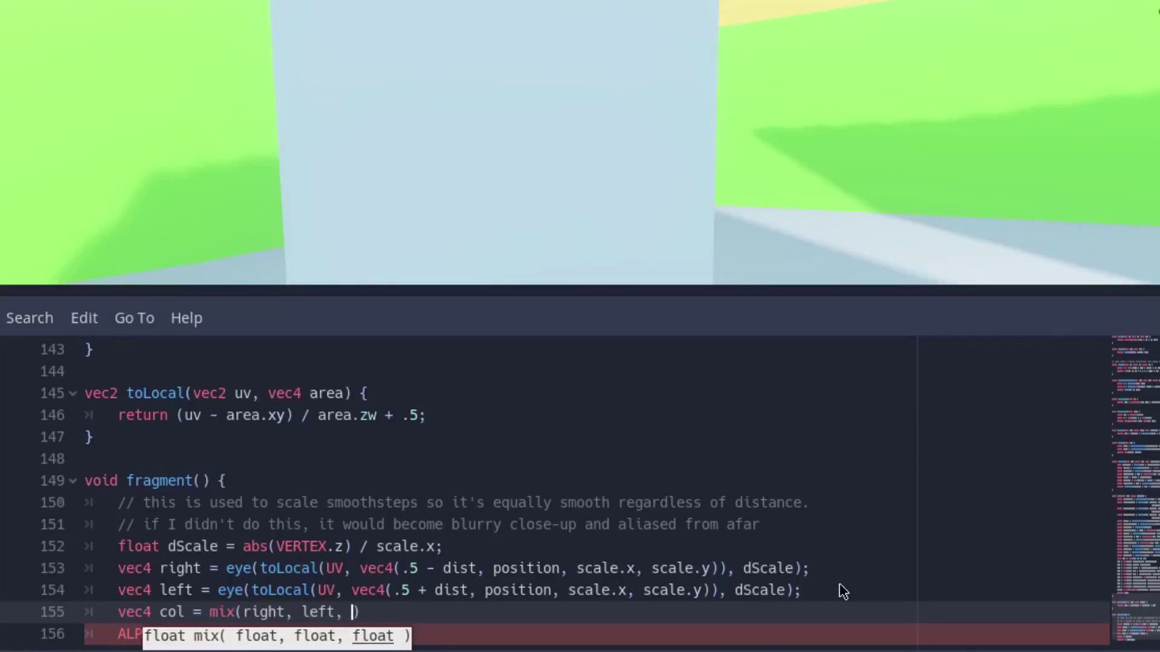
text(left.a)
text(;)
Step: Mirror the left eye with a minus before scale.x and orbit to check both eyes
click(499, 543)
scroll(496, 553, down, 1)
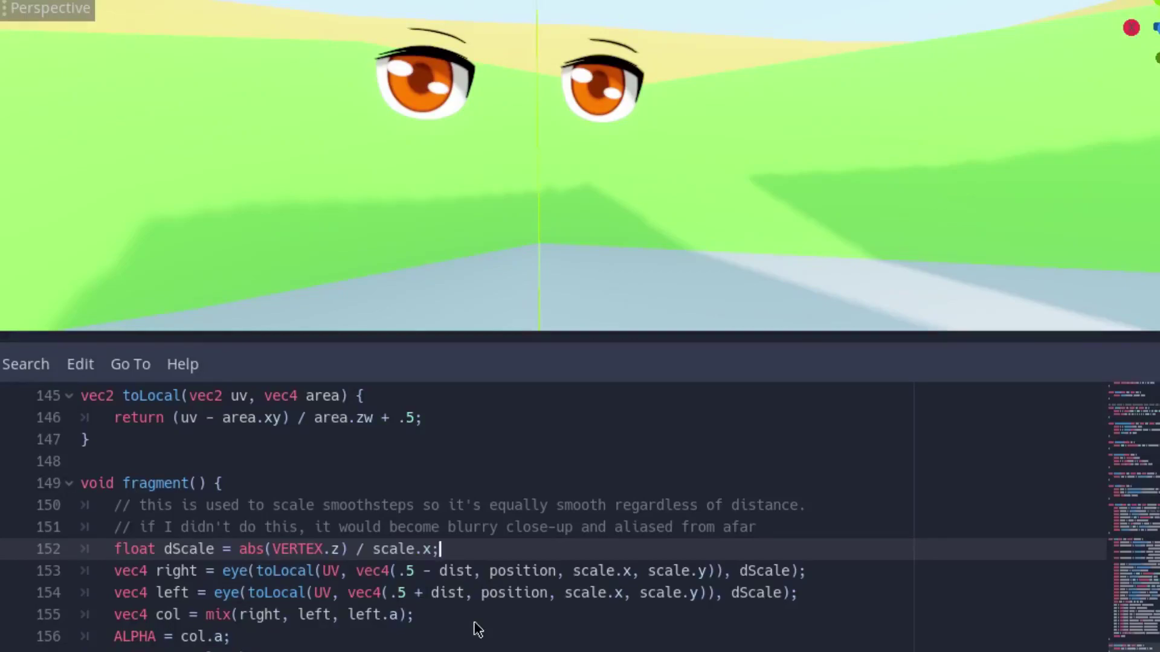
click(313, 596)
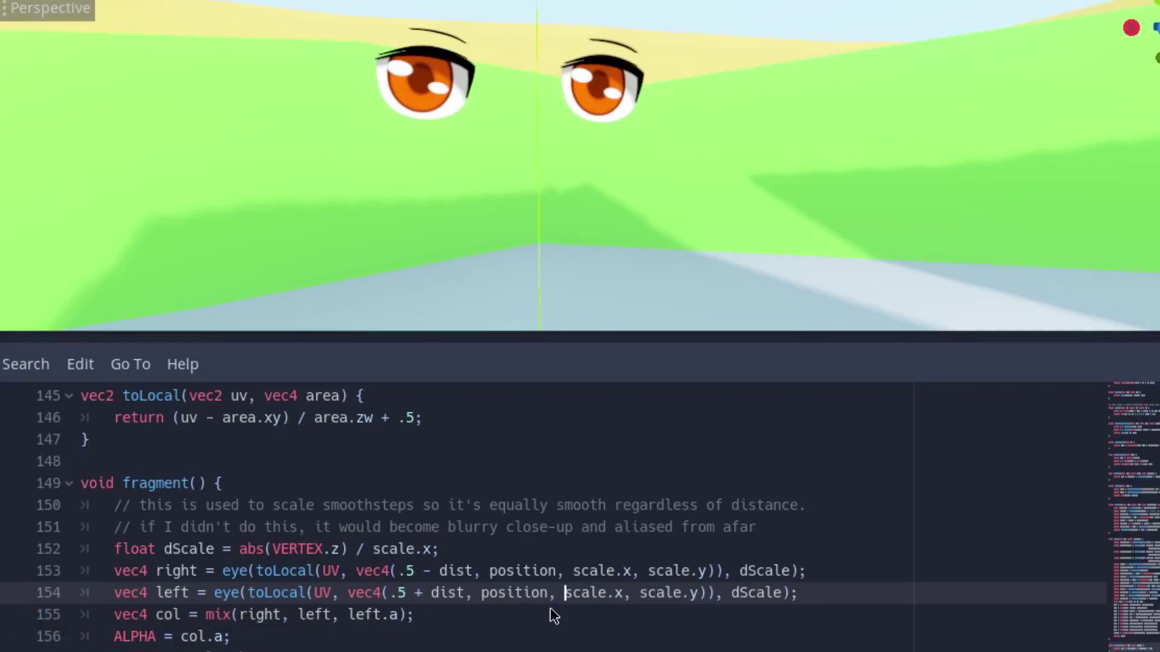
text(-)
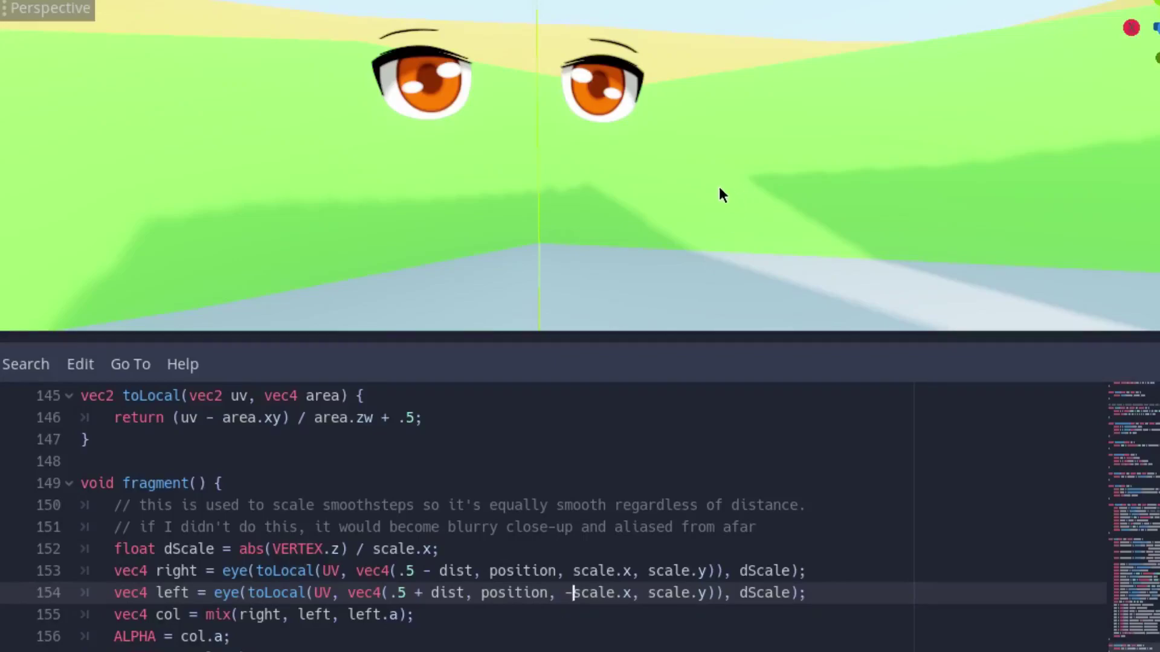
mouse_move(719, 186)
middle_down()
mouse_move(675, 183)
mouse_move(707, 192)
middle_up()
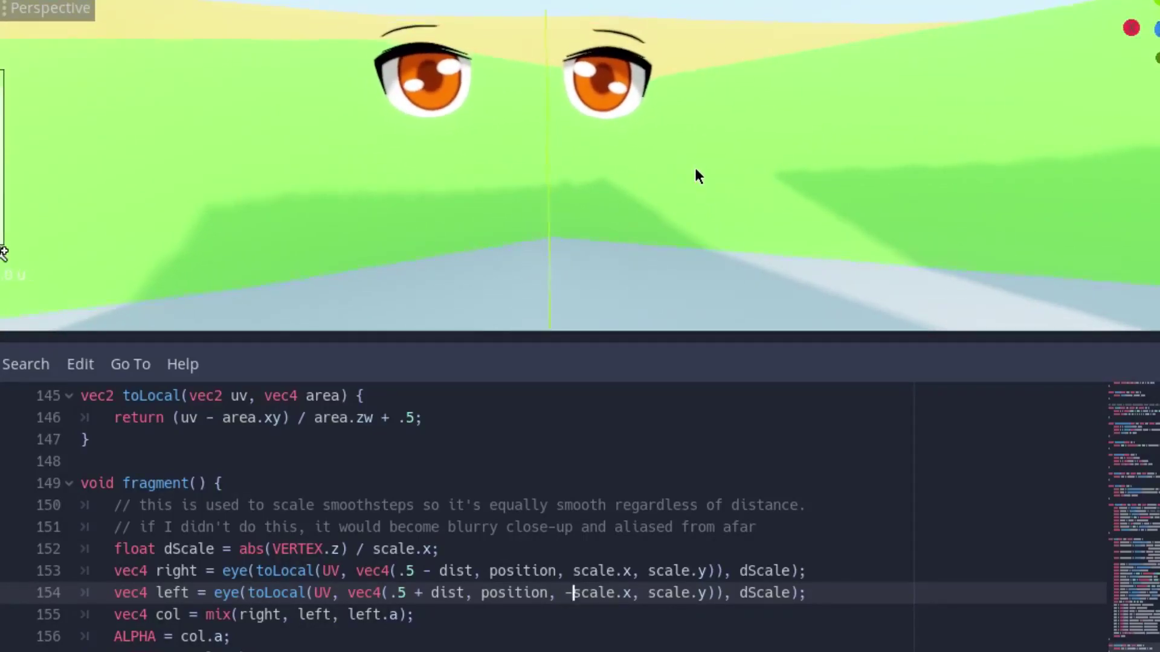
mouse_move(694, 176)
middle_down()
mouse_move(687, 186)
mouse_move(660, 179)
mouse_move(683, 179)
mouse_move(673, 183)
middle_up()
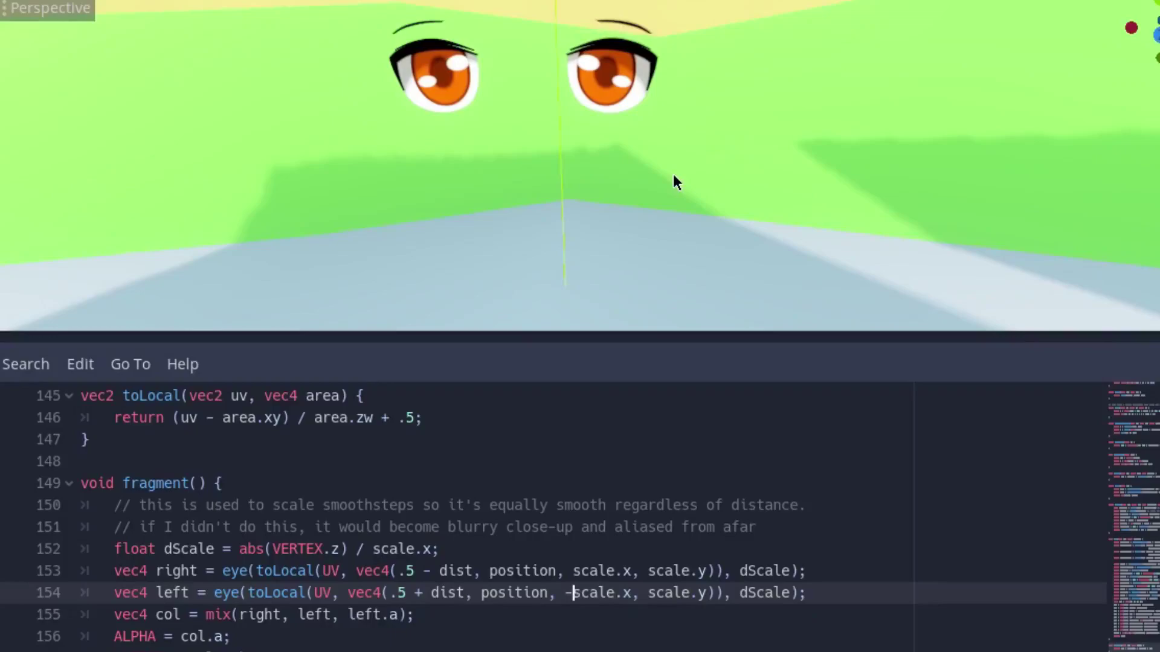
Step: Dismiss the viewport View menu and name the new vec4 uniform uvArea
click(477, 1)
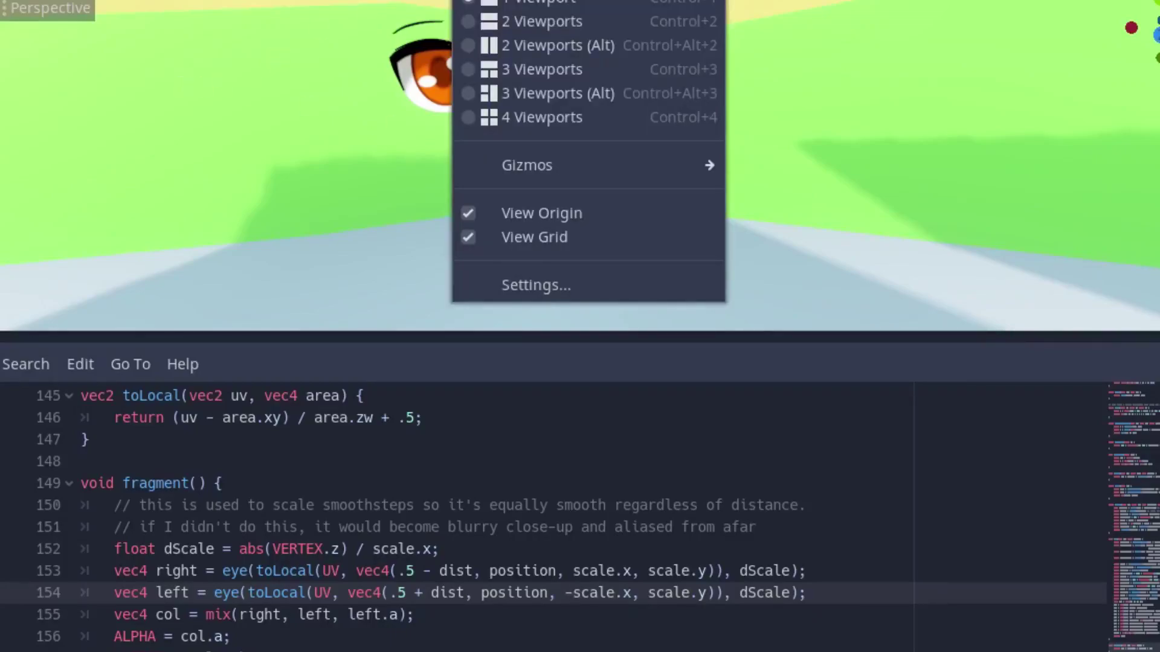
key(Escape)
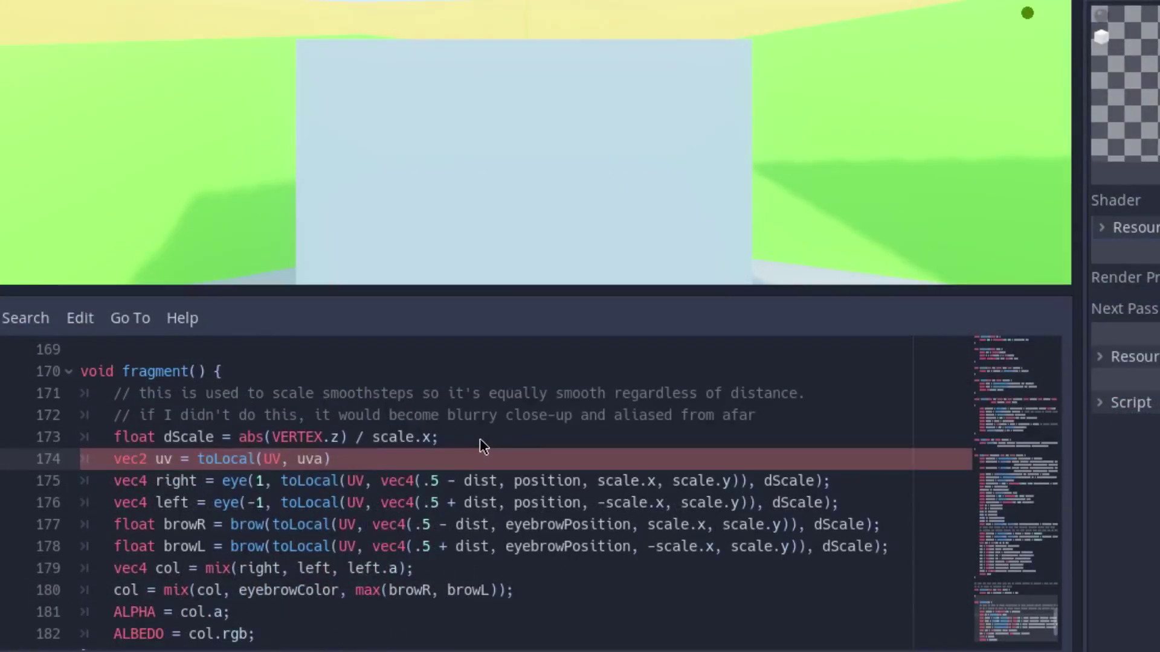
text(Area = vec4(.5, .5, 1, 1);)
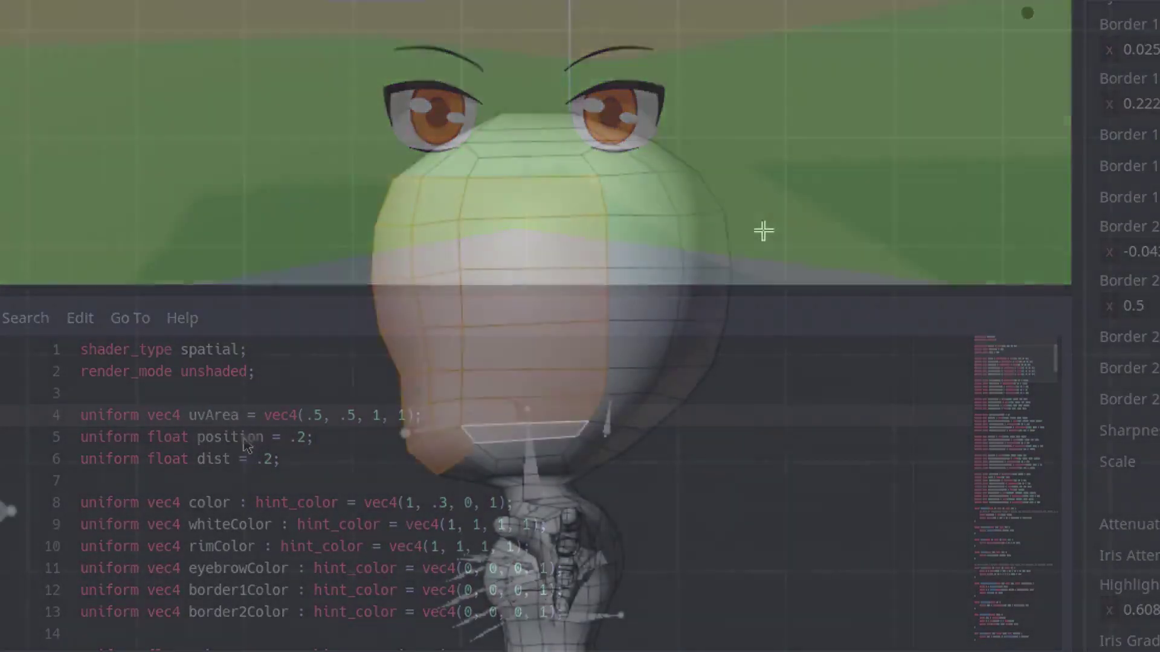
Step: Move the selected chibi head faces into a new position in Blender
key(g)
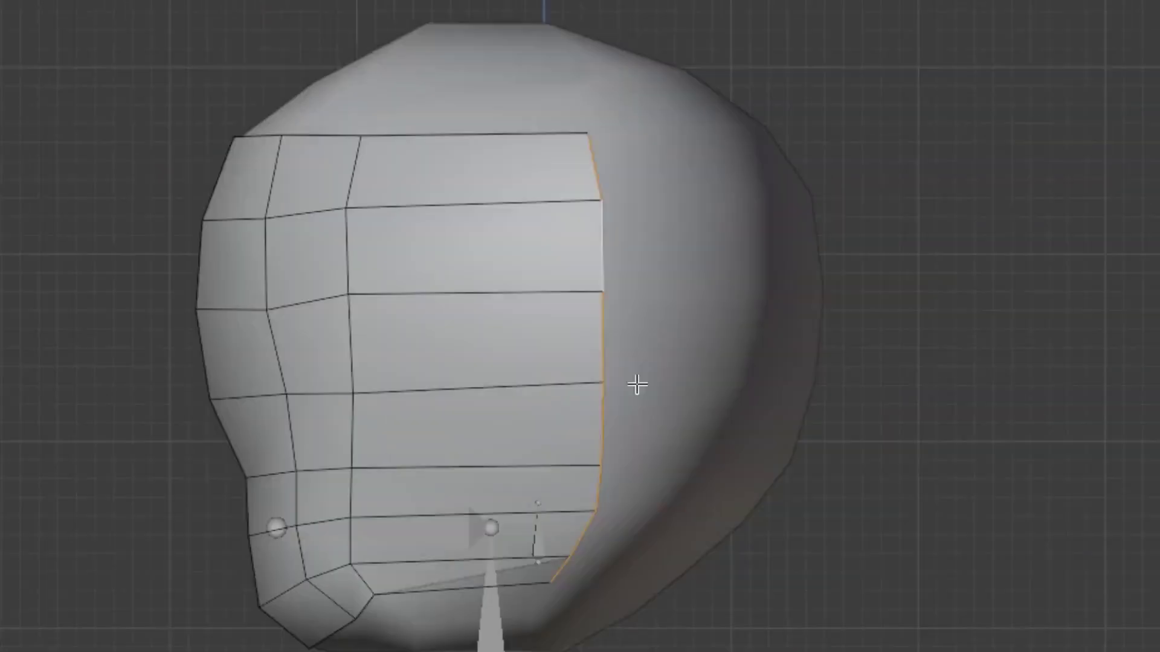
click(634, 386)
scroll(383, 423, up, 5)
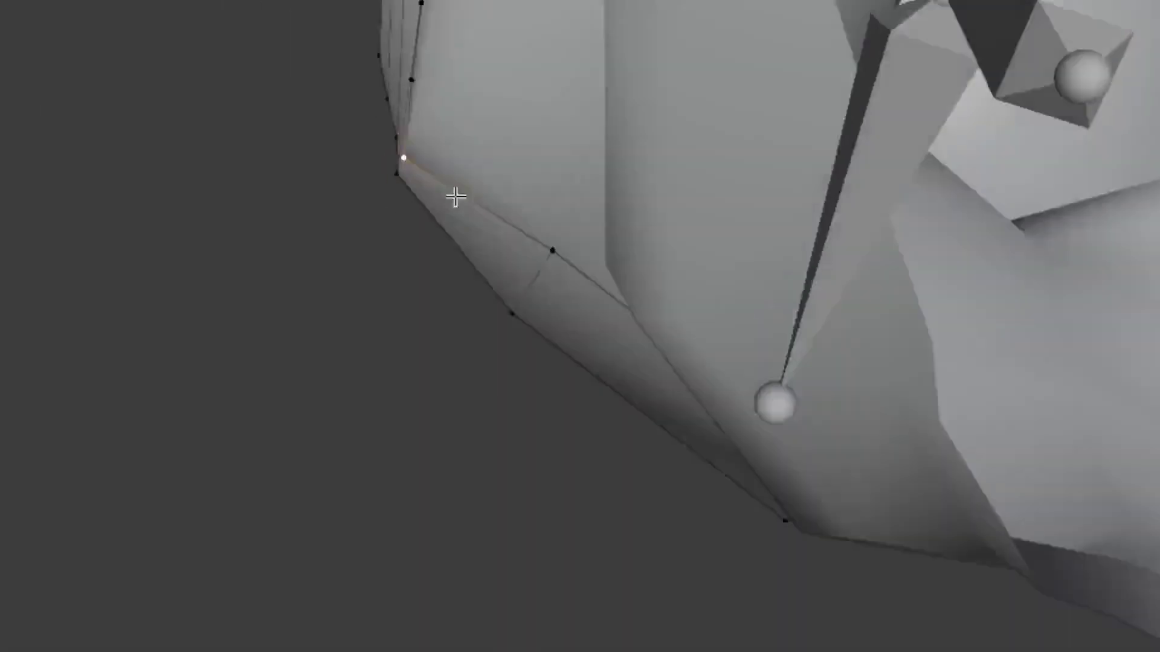
scroll(556, 334, down, 5)
Step: Project all head faces to UVs and enlarge the grid over chibiBaseTexture
key(a)
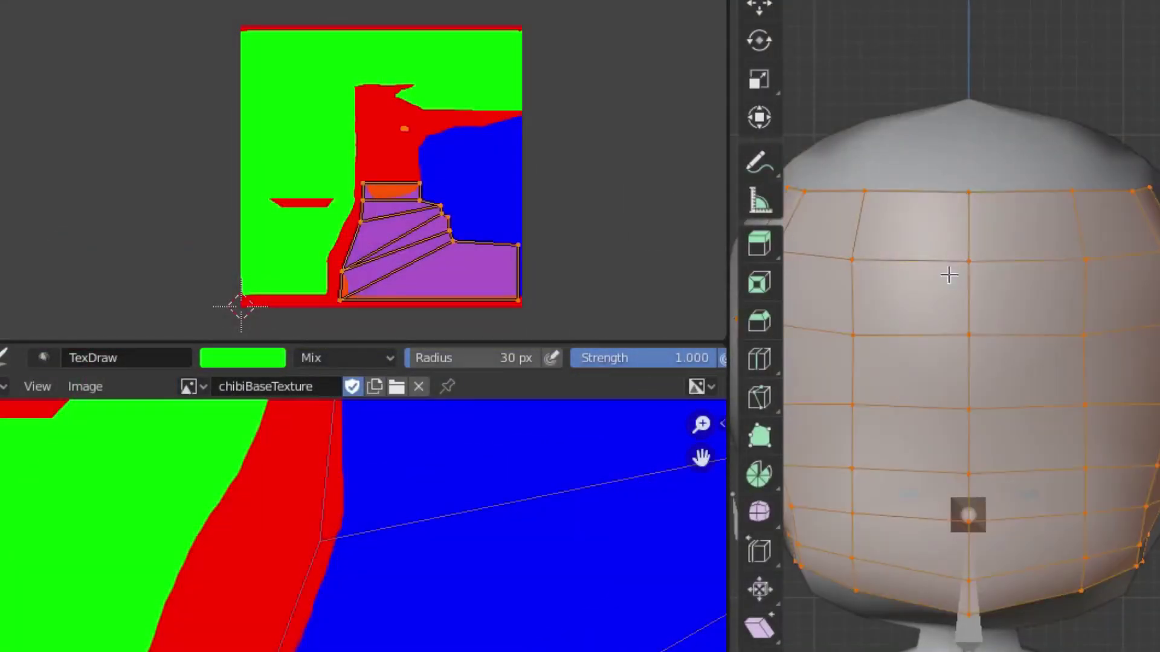
key(u)
click(954, 277)
key(s)
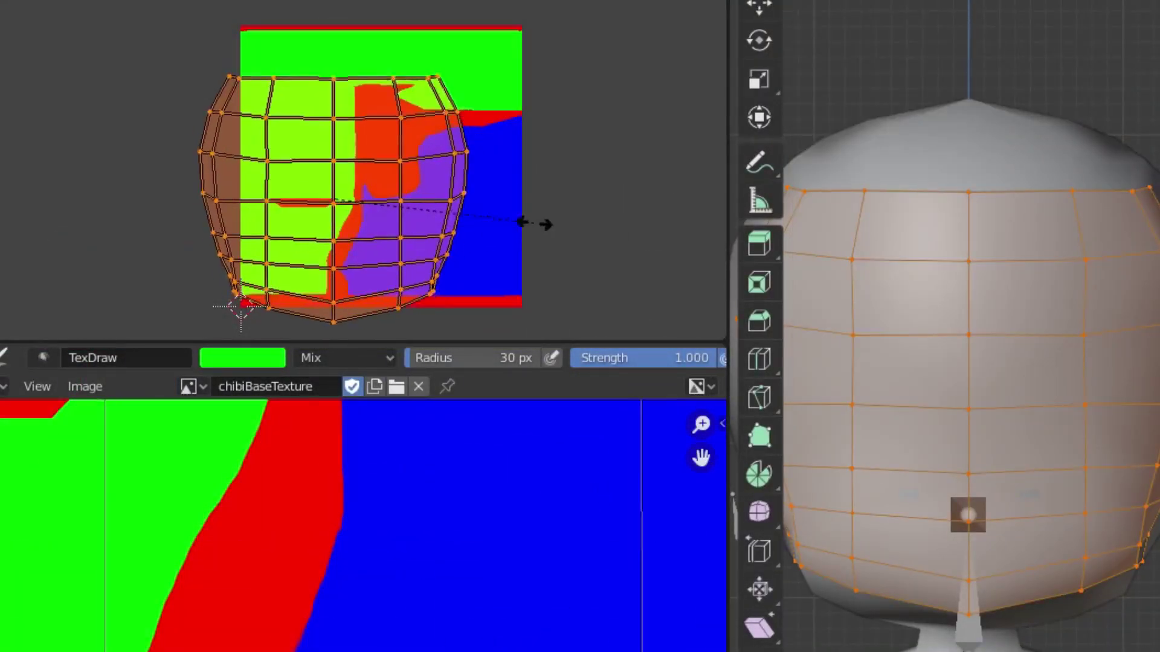
click(547, 193)
key(s)
click(556, 187)
key(s)
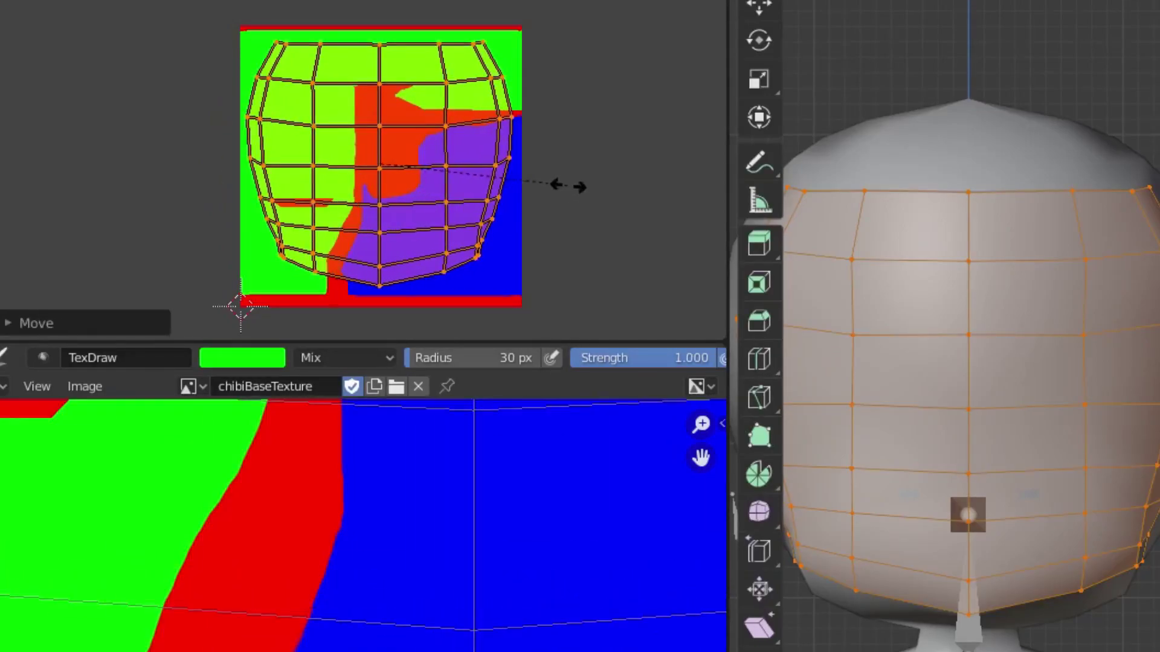
click(571, 197)
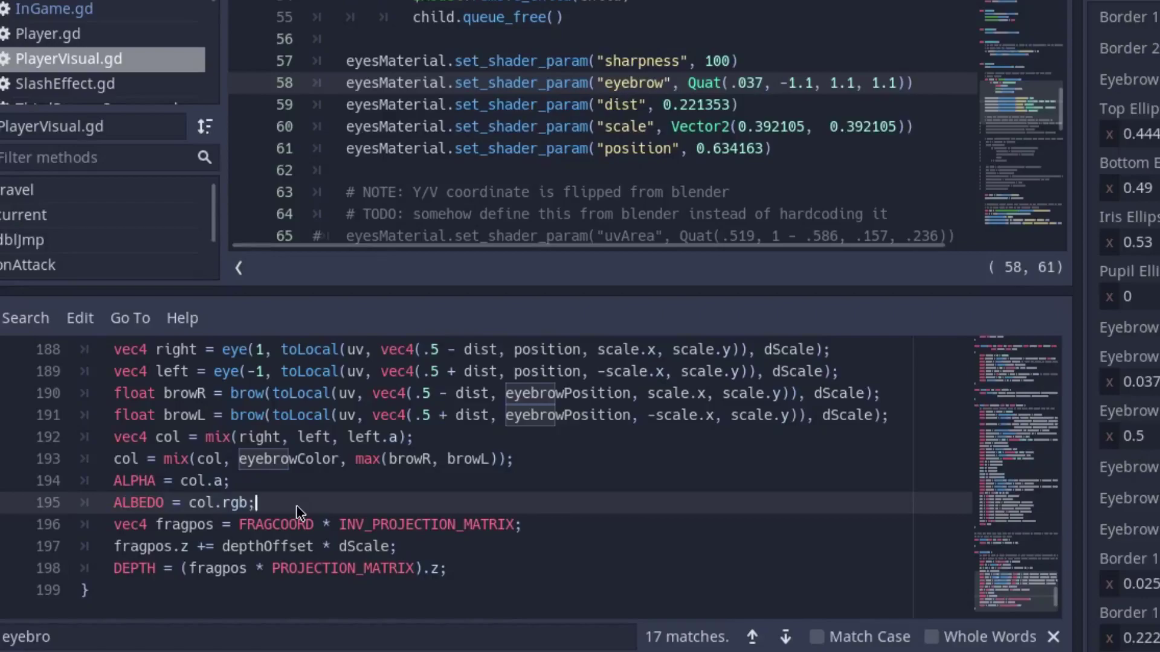
Step: Add the comment '// adjust depth to render through hair' after the albedo line and save
key(Return)
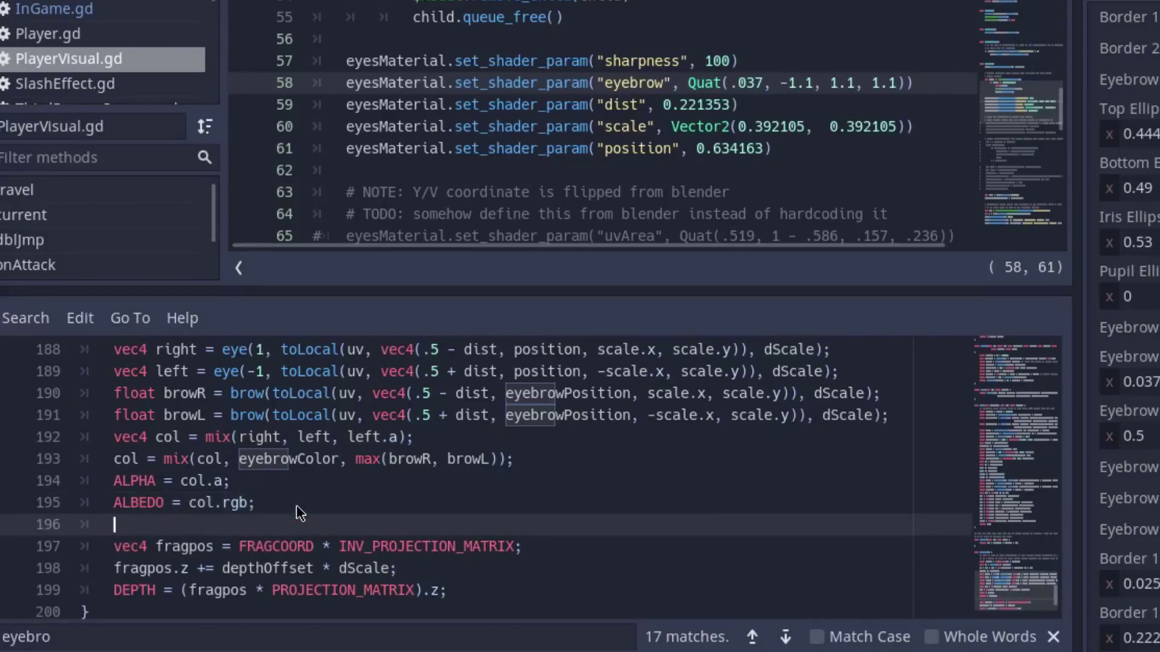
text(// adjust depth)
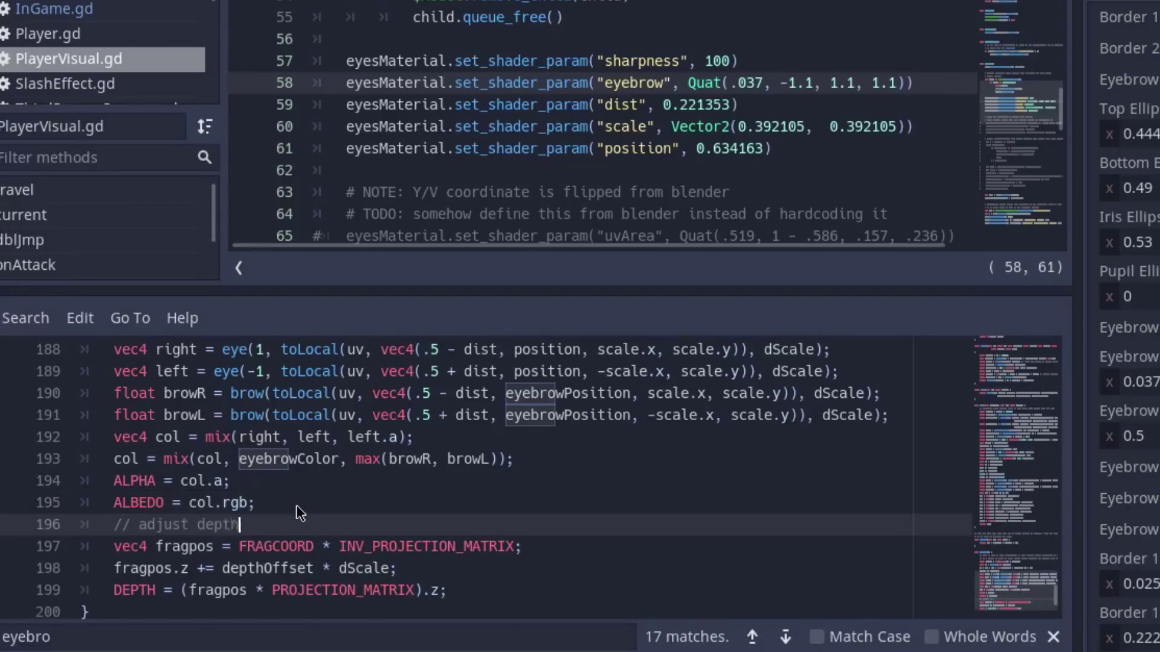
text( to render through )
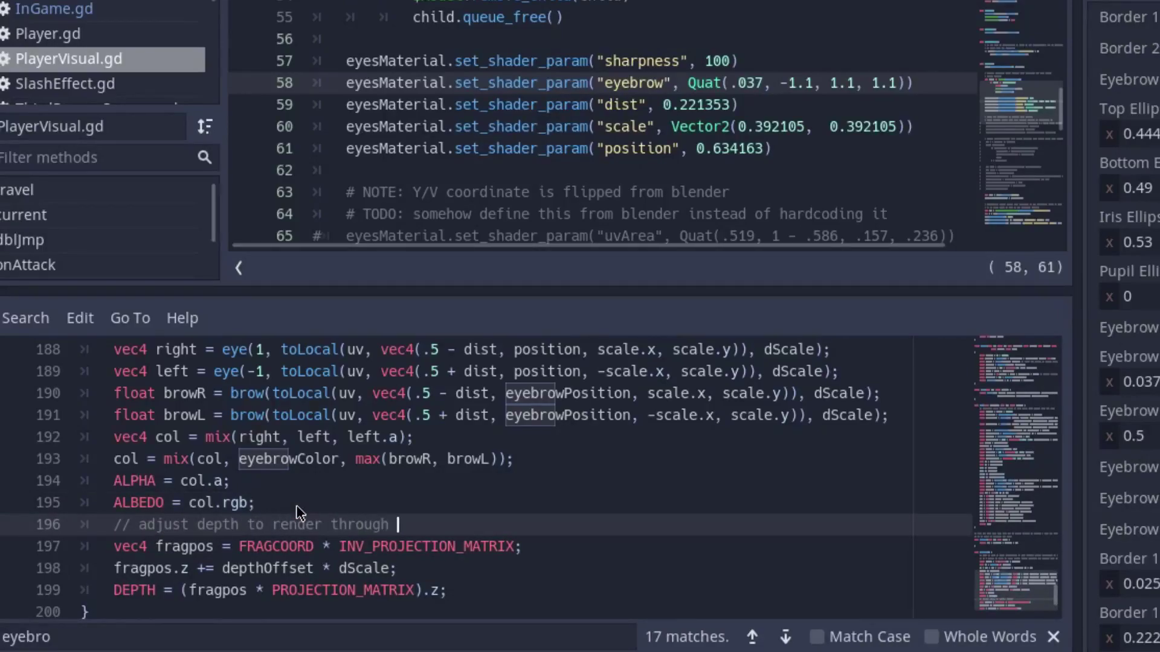
text(hair)
key(ctrl+s)
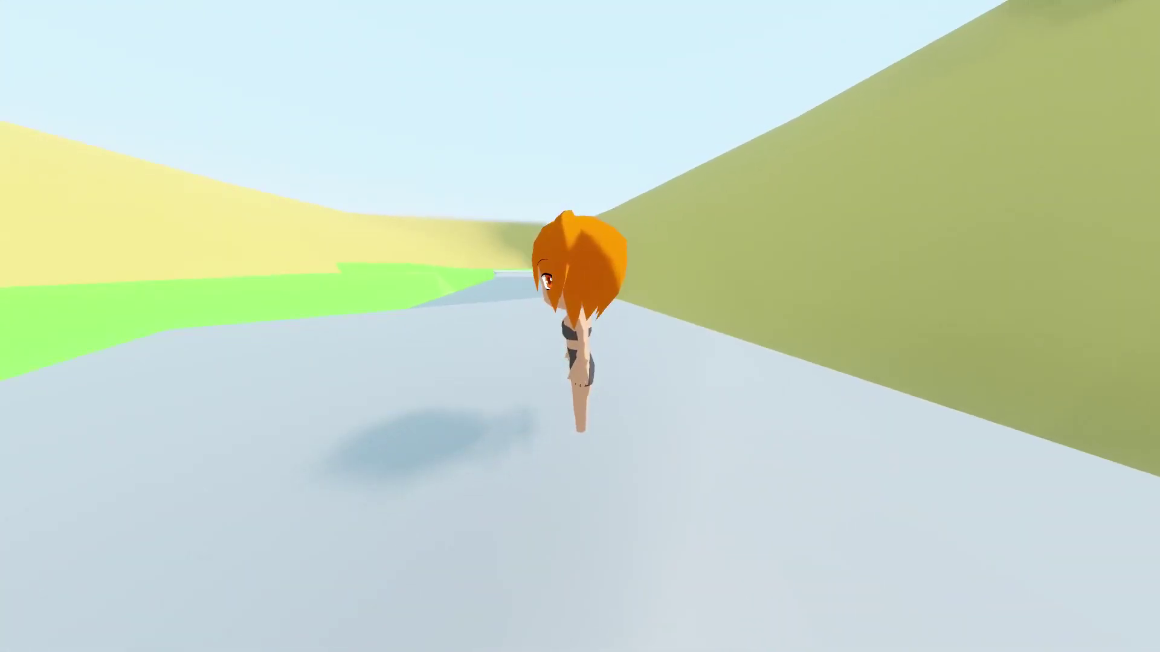
Step: Try the Angry eye expression in the running game, then return to Normal eyes
key(Escape)
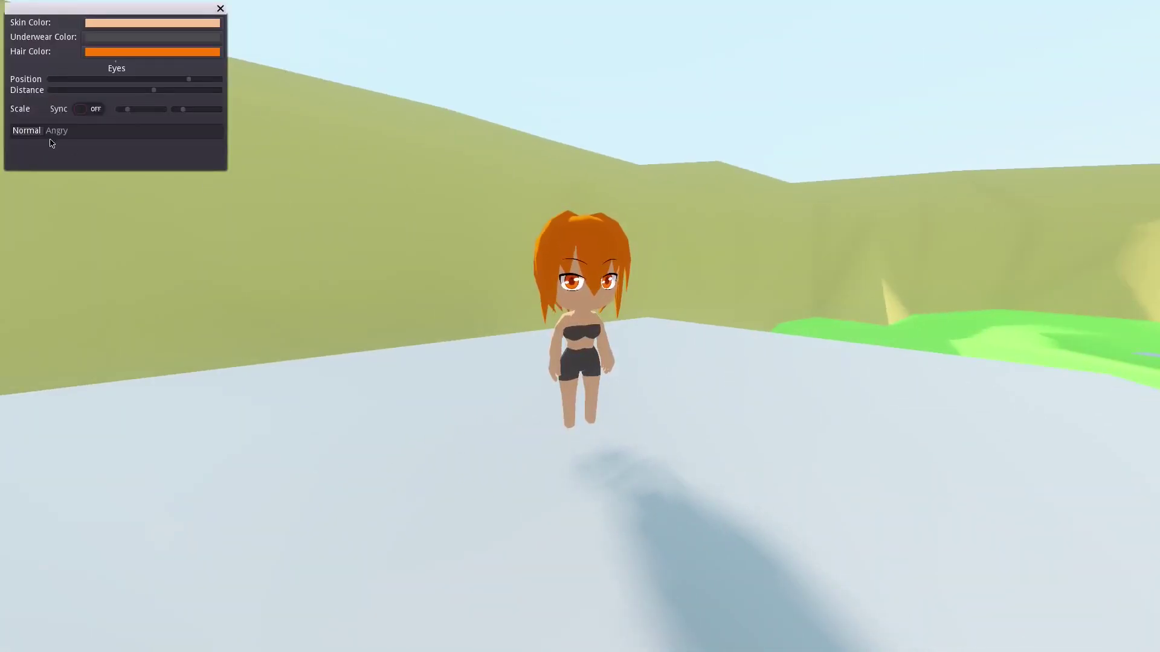
click(57, 131)
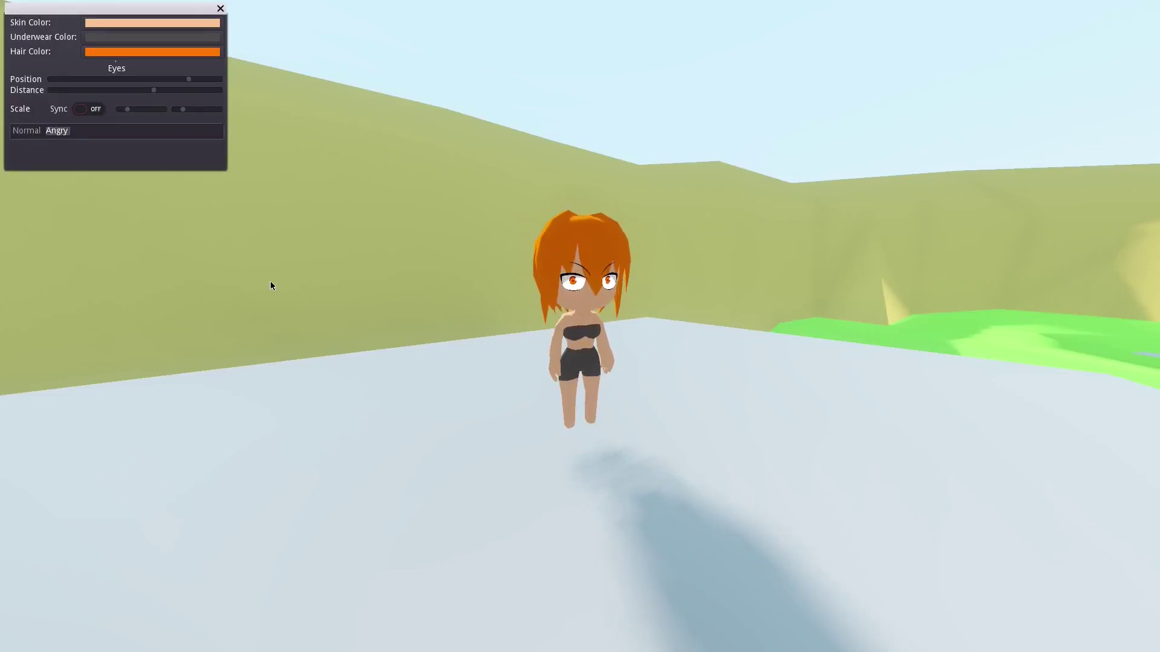
key(Escape)
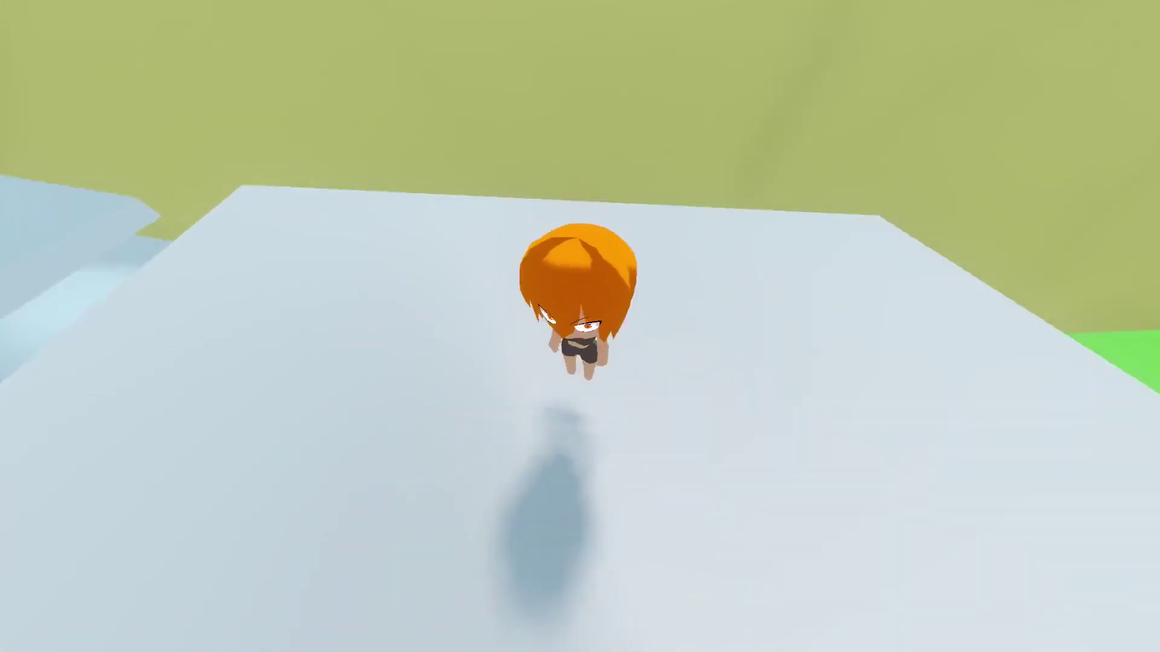
key(Escape)
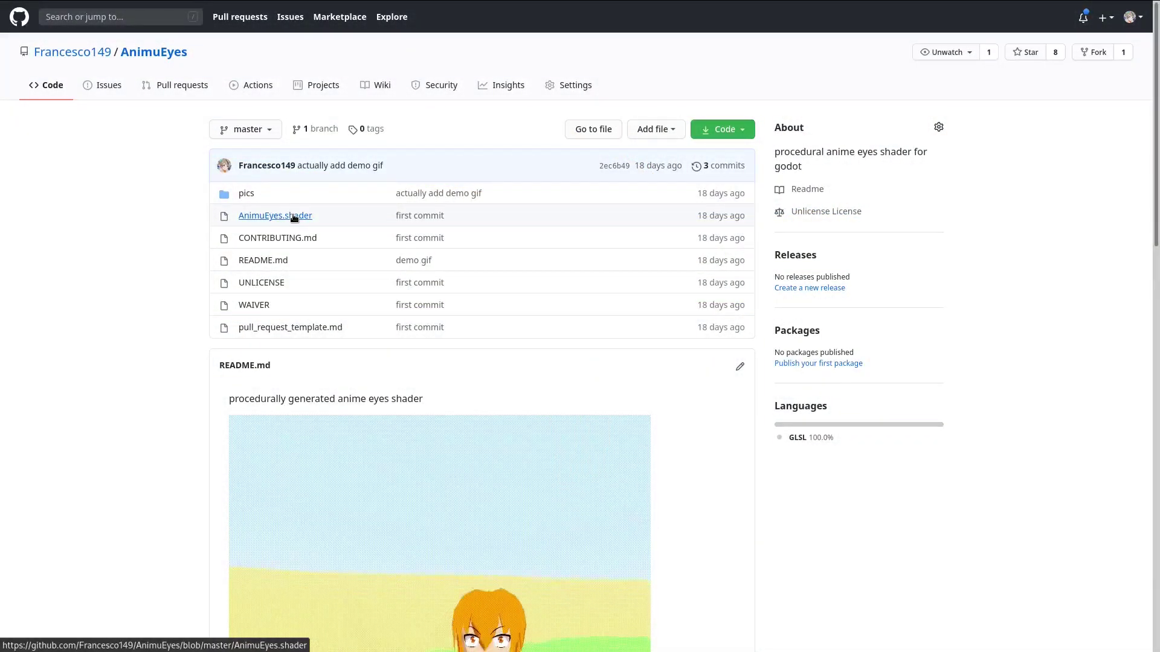
Step: Open AnimuEyes.shader on GitHub and scroll through its border, brow and eye functions
click(295, 216)
scroll(636, 383, down, 4)
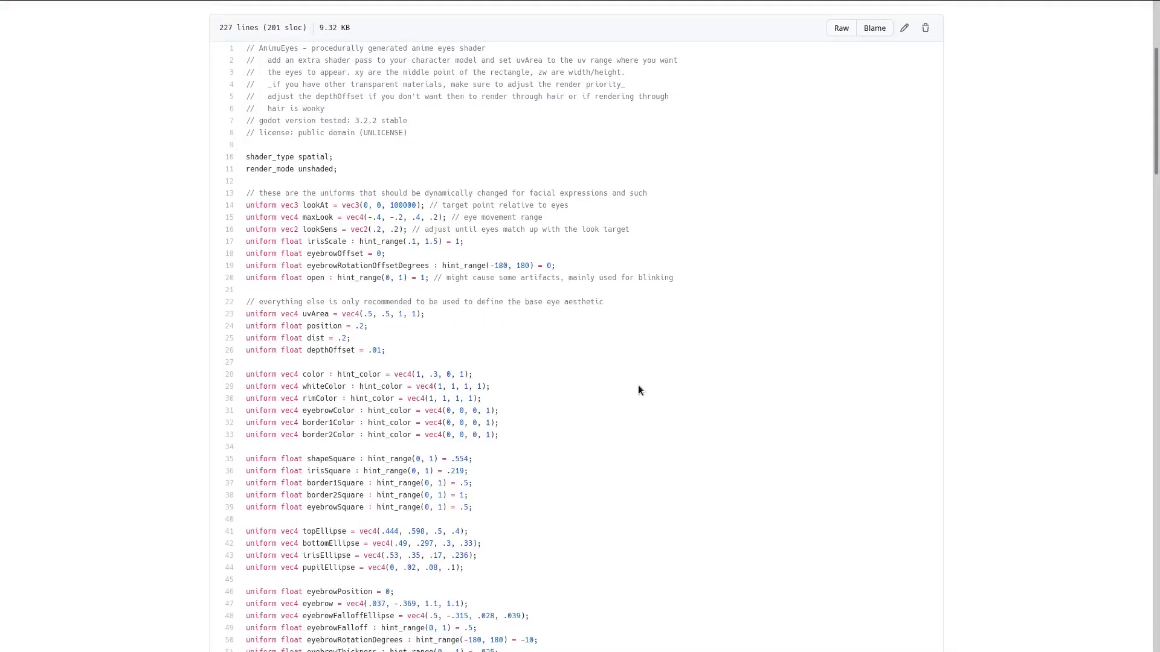
scroll(638, 386, down, 5)
scroll(642, 382, down, 5)
scroll(642, 383, down, 5)
scroll(644, 381, down, 5)
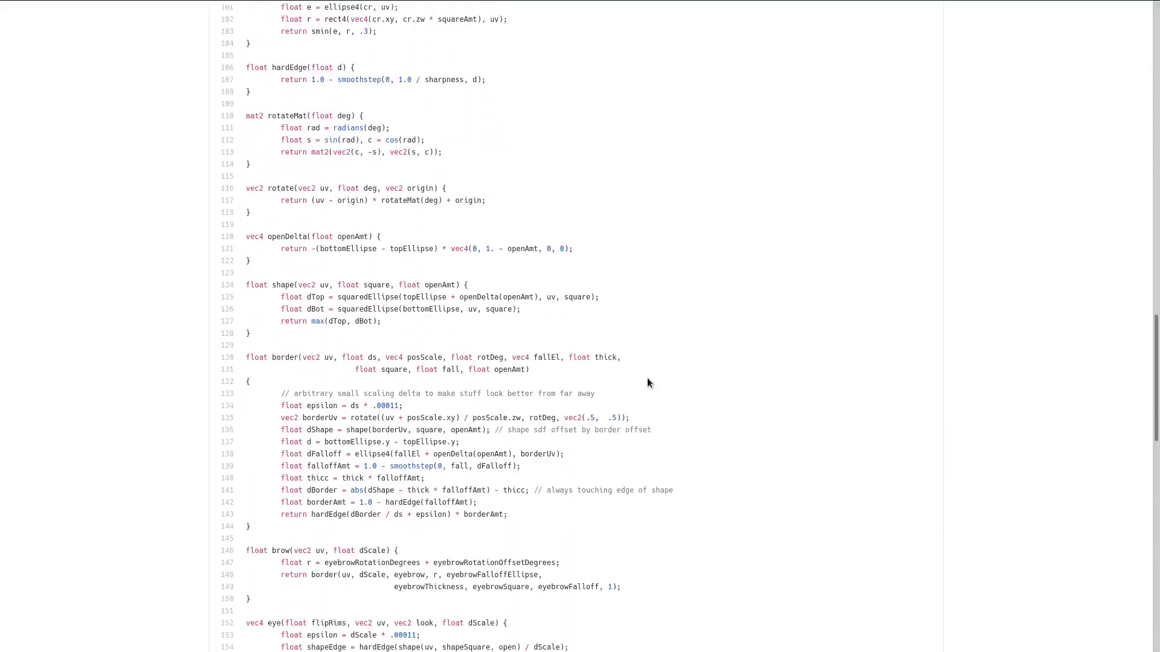